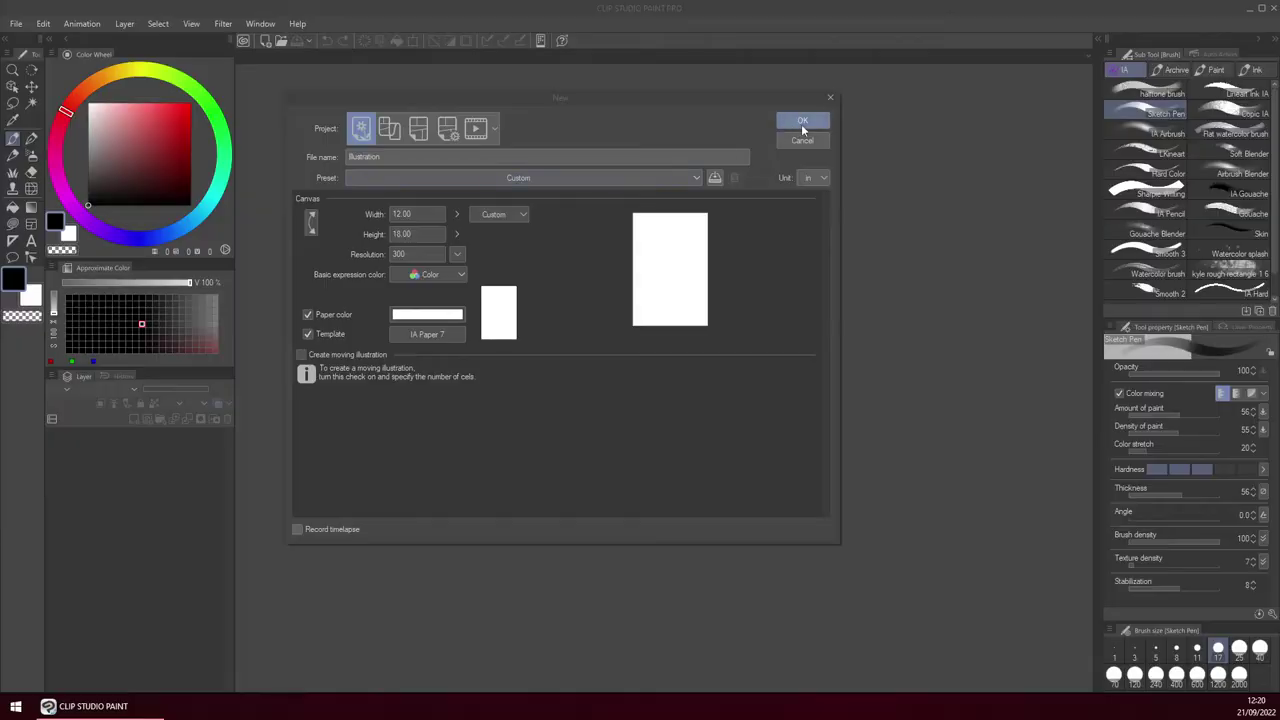
# Create a 12 × 18 in, 300 dpi illustration from the IA Paper 7 template and inspect its watermark text layer.
pyautogui.click(801, 122)
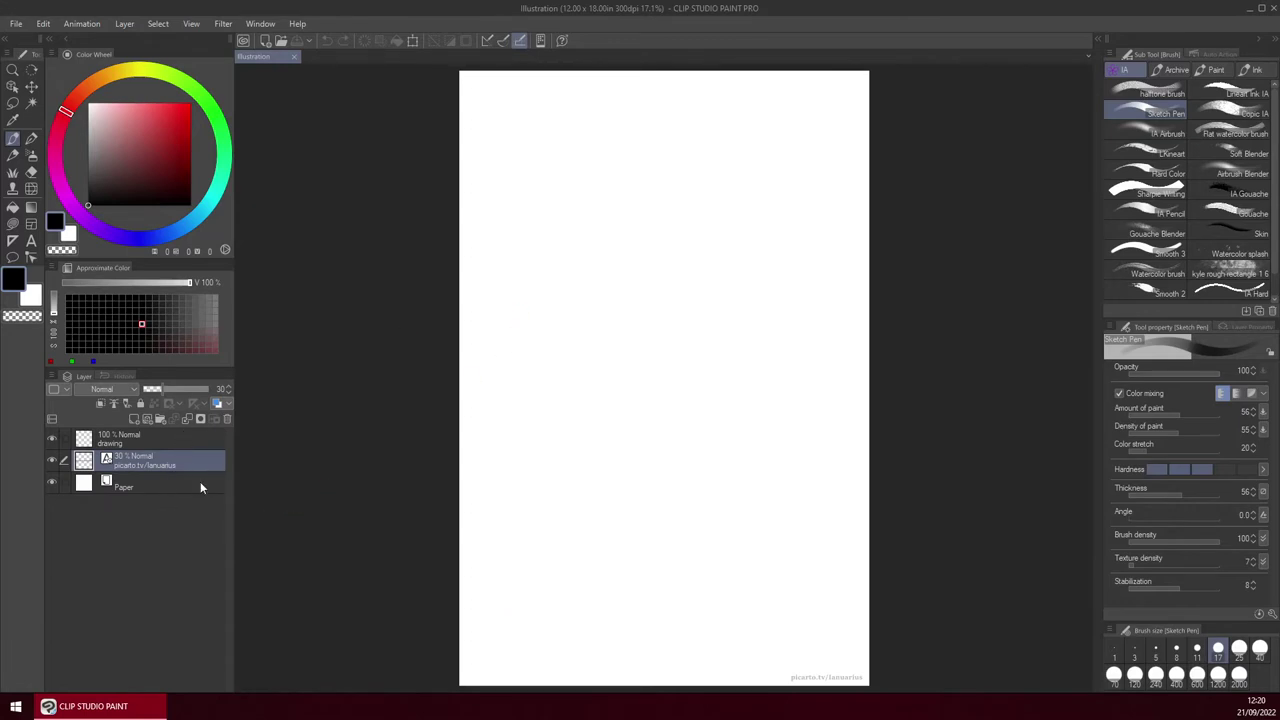
pyautogui.click(157, 486)
pyautogui.click(178, 453)
pyautogui.moveTo(849, 683); pyautogui.dragTo(867, 635)
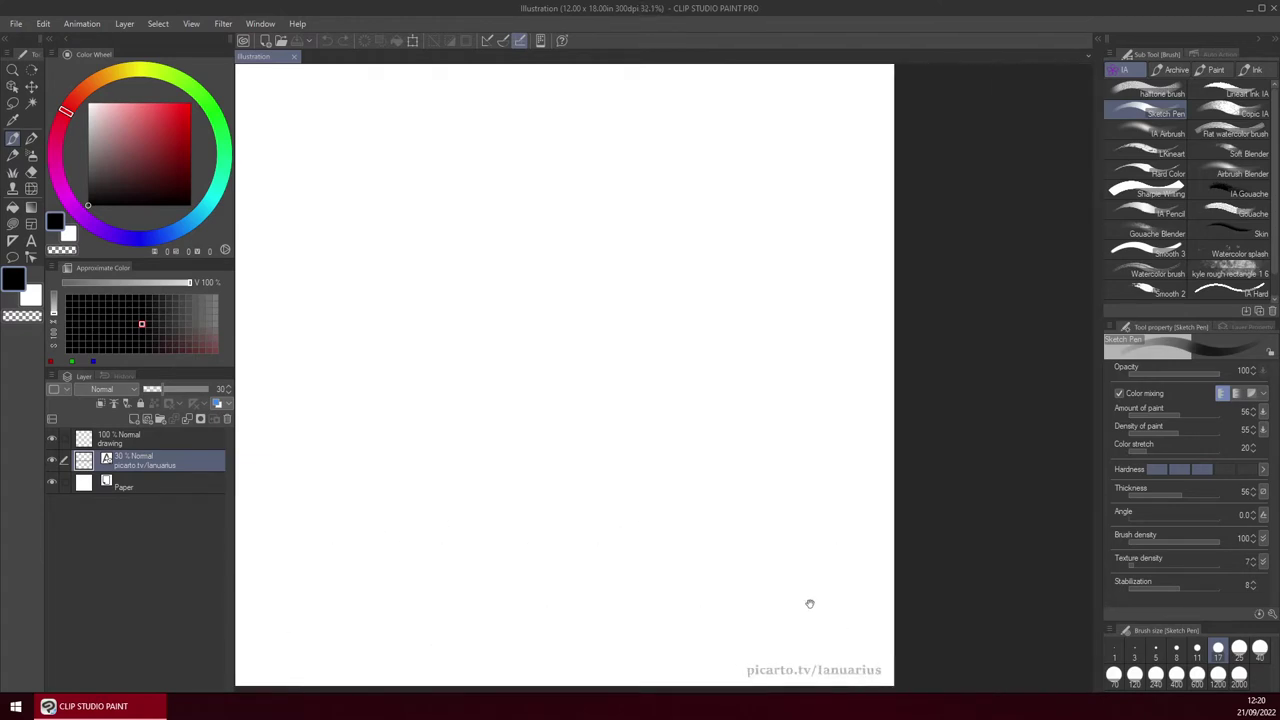
pyautogui.moveTo(809, 603); pyautogui.dragTo(982, 610)
pyautogui.moveTo(886, 513); pyautogui.dragTo(709, 517)
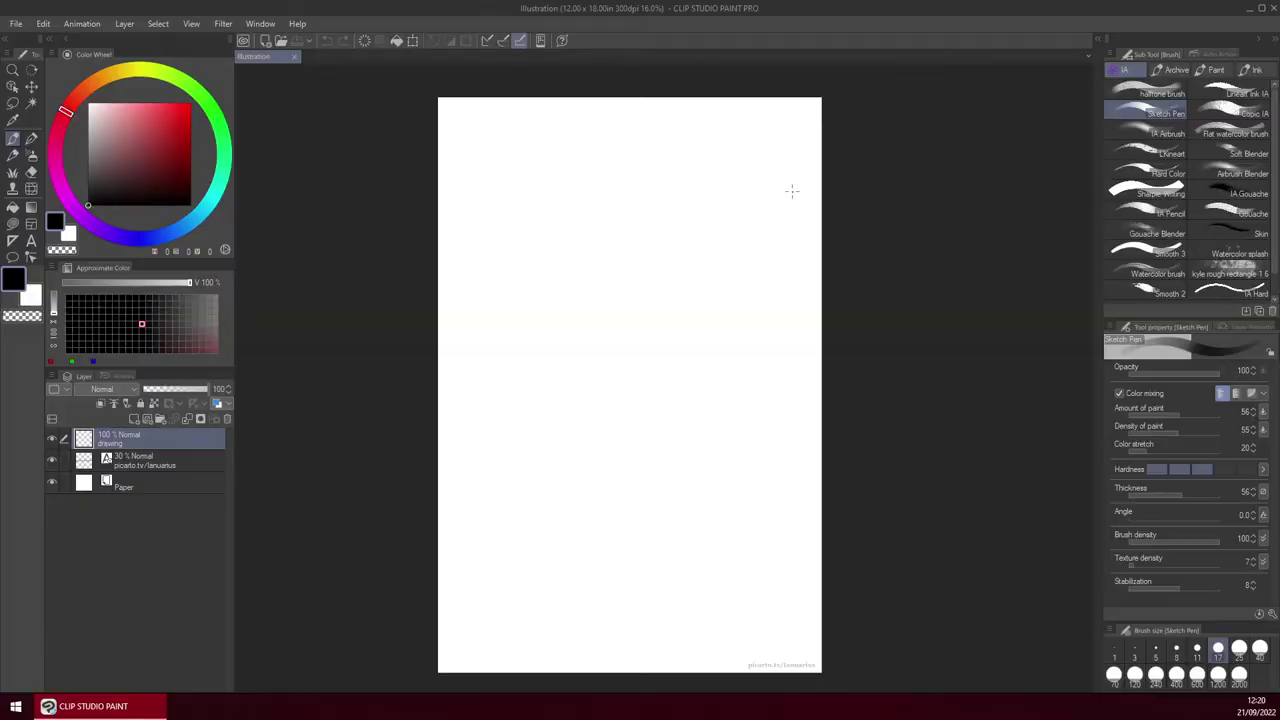
# Cycle through the neighbouring brush sub tools from Sketch Pen to Flat watercolor brush and back to Copic IA.
pyautogui.press('.')
pyautogui.press('.')
pyautogui.press('.')
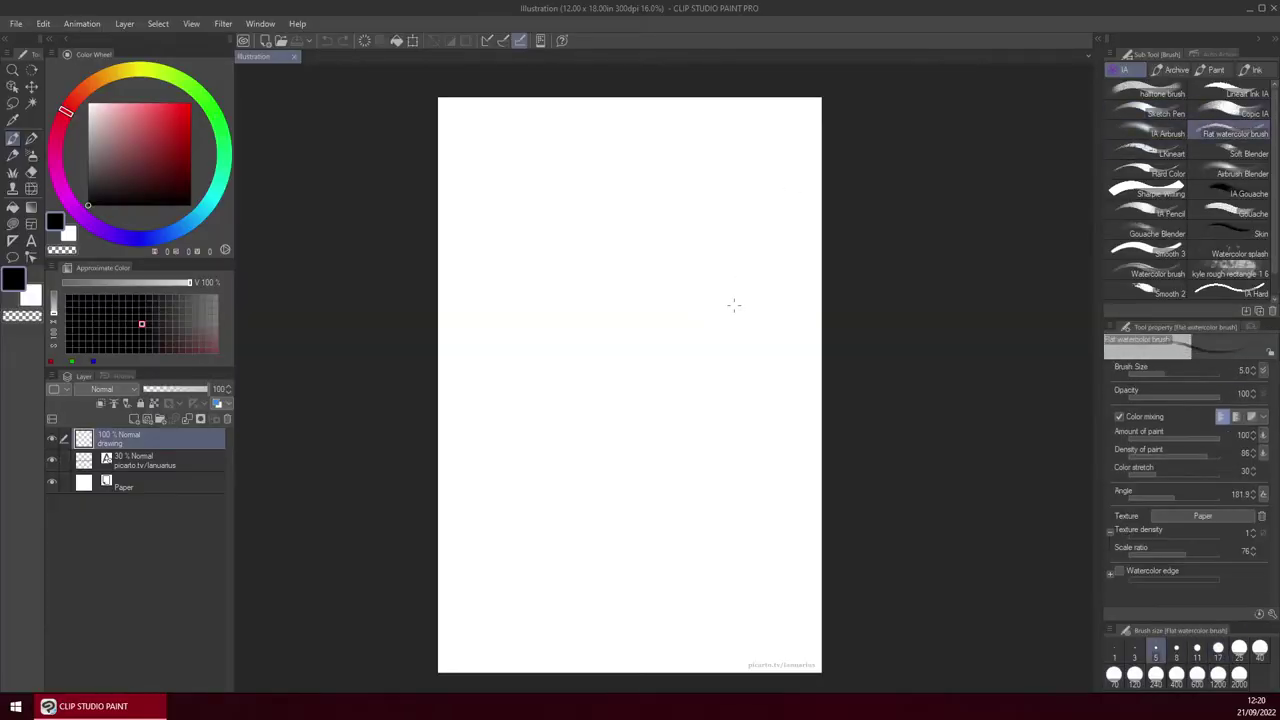
pyautogui.press(',')
pyautogui.press(',')
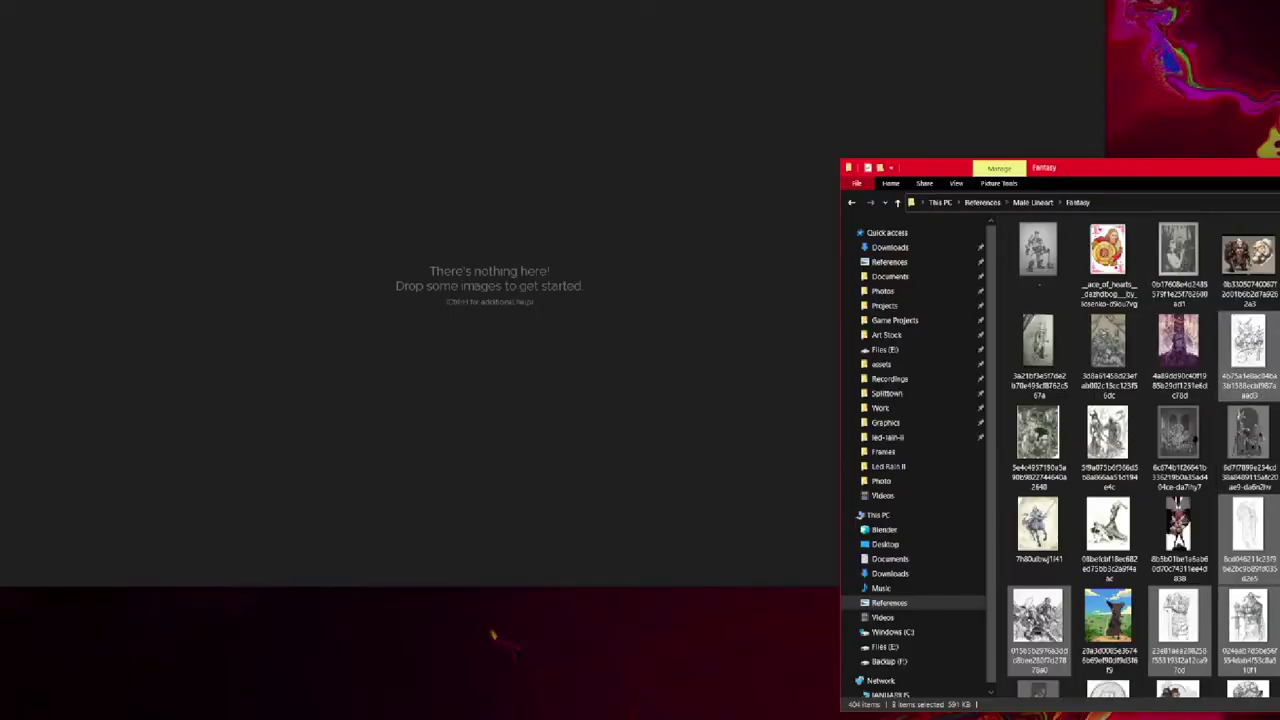
# Add the eight selected Fantasy reference images to the empty reference board and pack them at equal height.
pyautogui.moveTo(1248, 530); pyautogui.dragTo(500, 438)
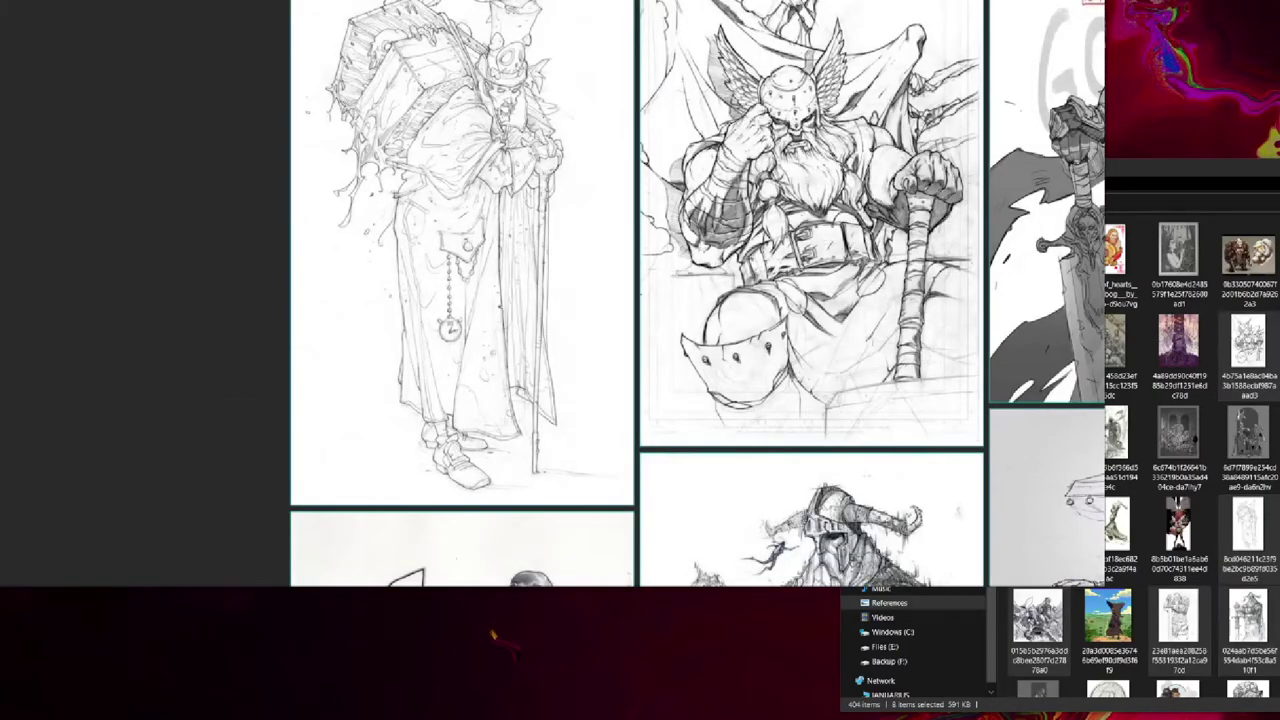
pyautogui.scroll(-6, 884, 262)
pyautogui.moveTo(803, 26); pyautogui.dragTo(963, 72)
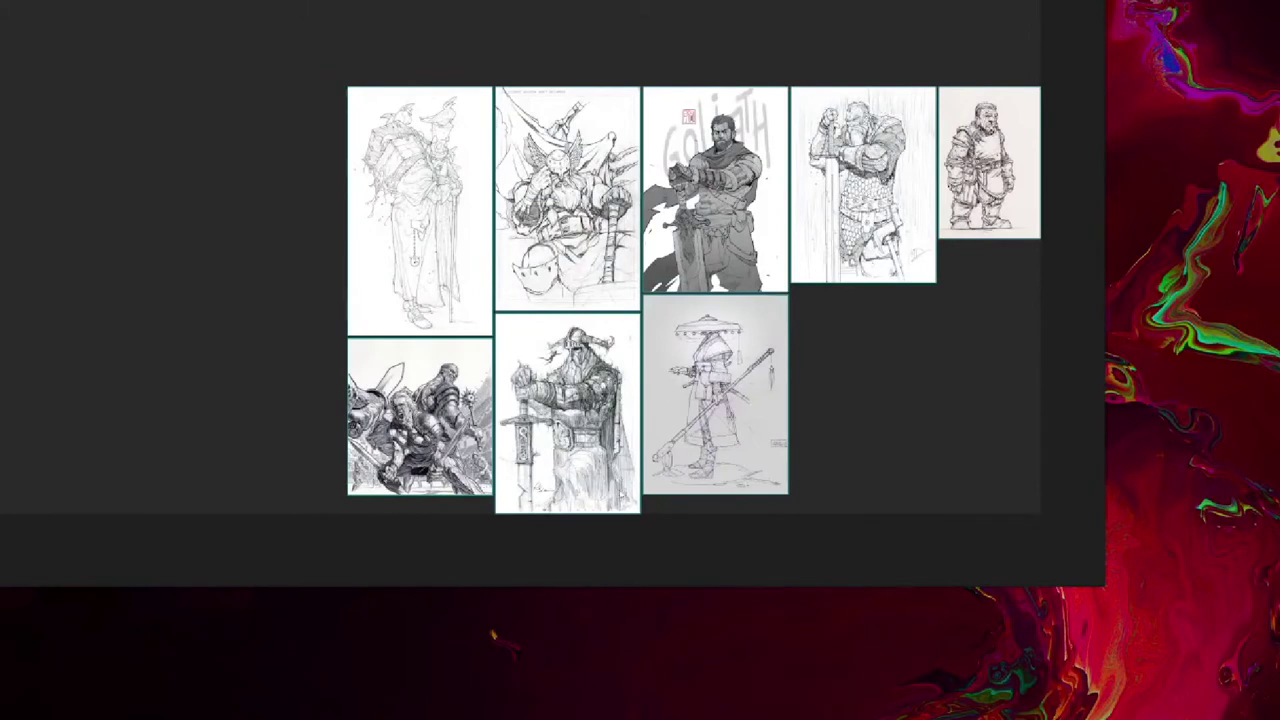
pyautogui.hotkey('ctrl', 'alt', 'Left')
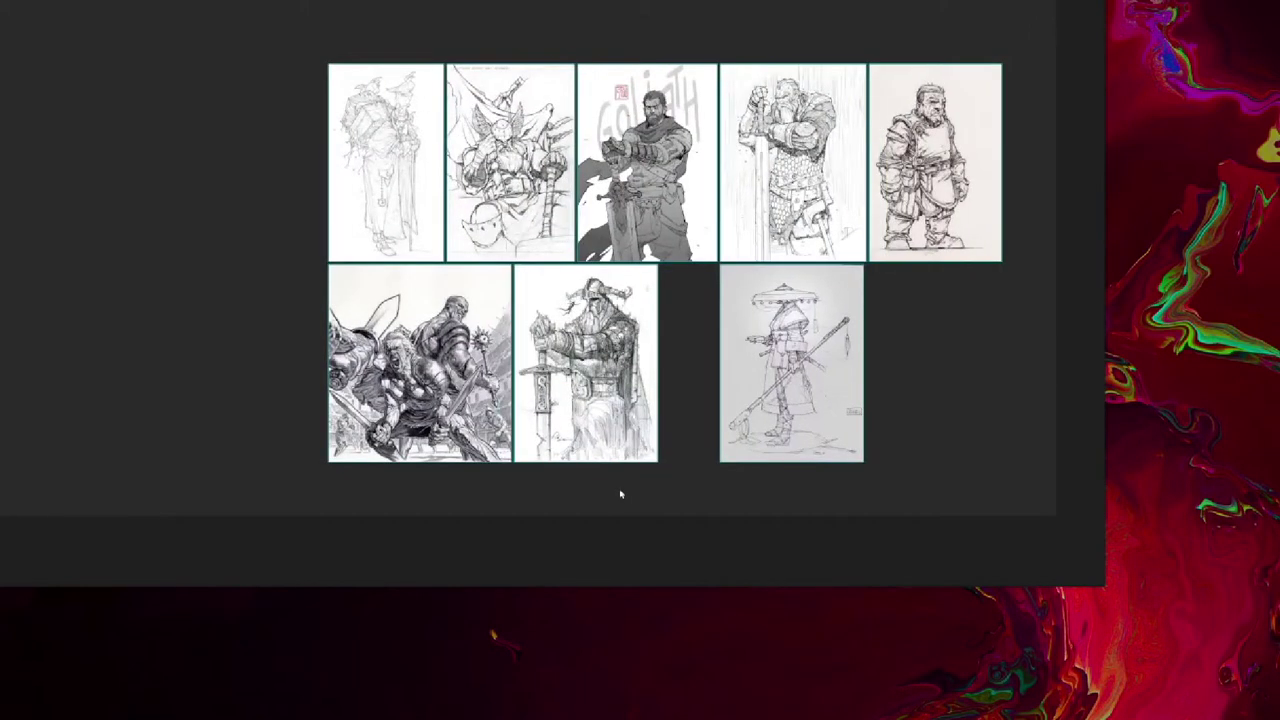
pyautogui.hotkey('ctrl', 'p')
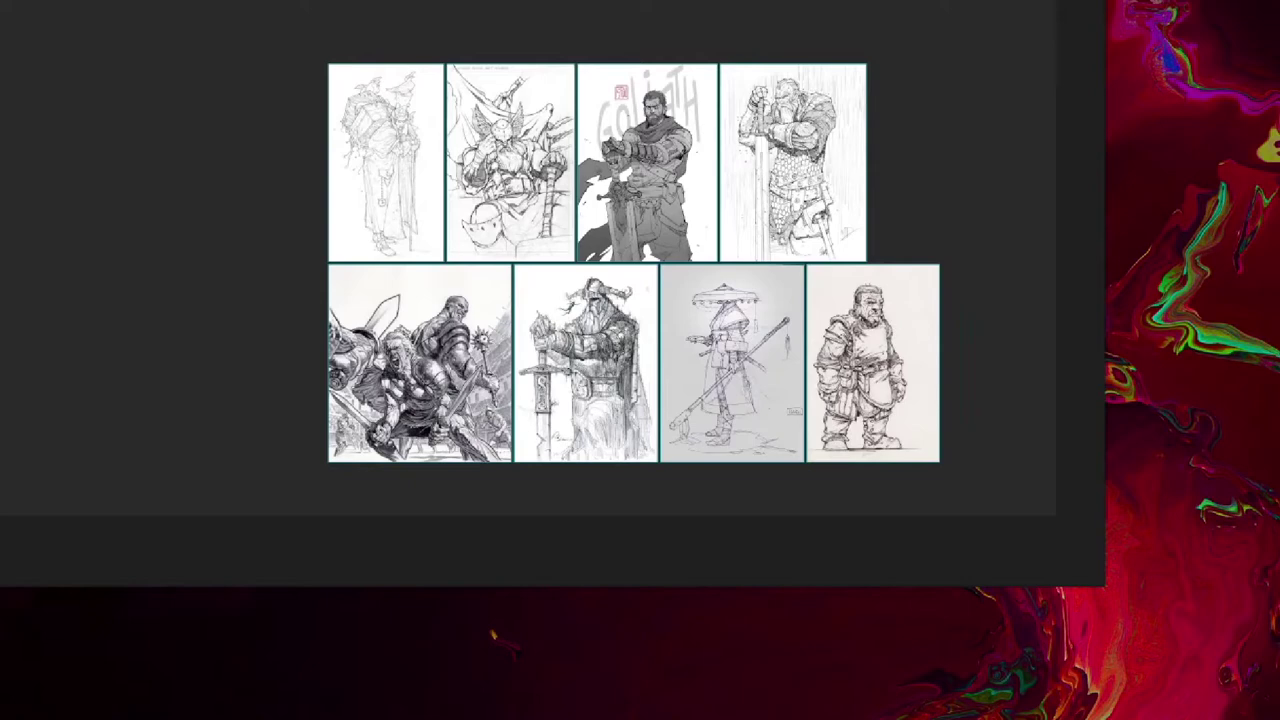
# Move the upper row of four reference images so it sits beside the lower row on the board.
pyautogui.moveTo(897, 146); pyautogui.dragTo(400, 165)
pyautogui.moveTo(783, 125); pyautogui.dragTo(872, 80)
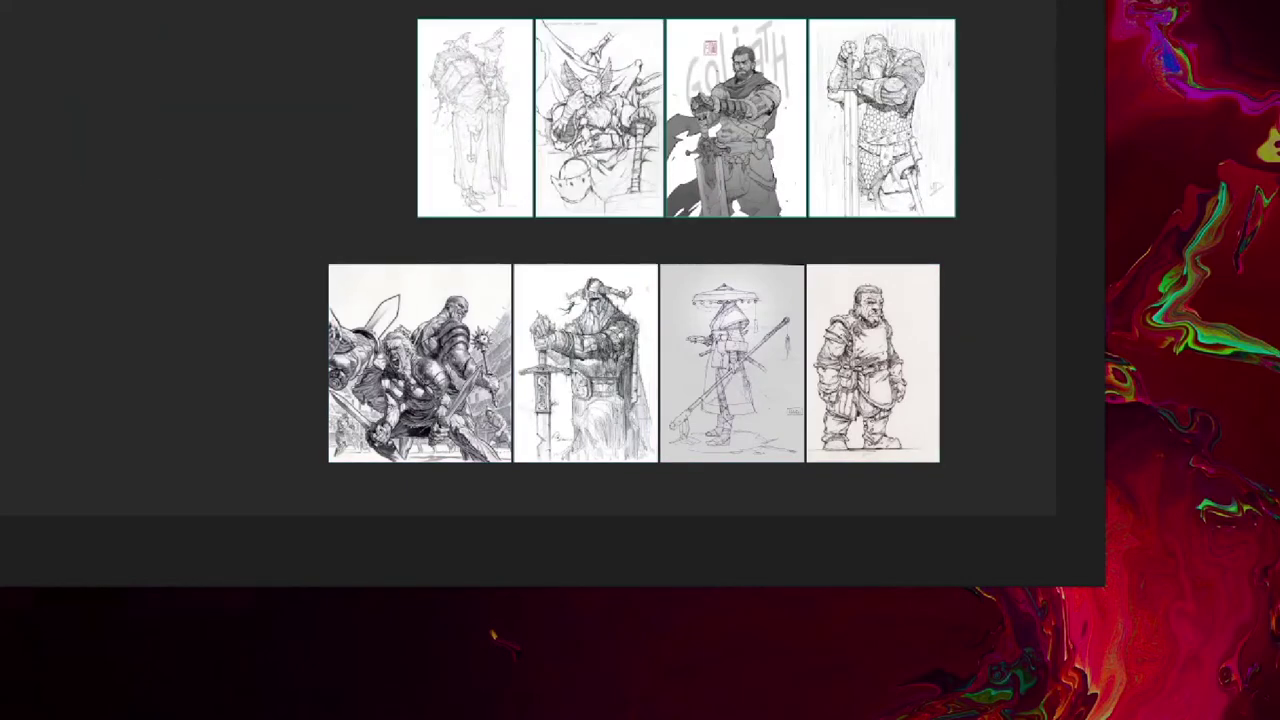
pyautogui.moveTo(989, 98); pyautogui.dragTo(500, 130)
pyautogui.moveTo(690, 115); pyautogui.dragTo(42, 215)
pyautogui.scroll(-3, 680, 162)
pyautogui.moveTo(680, 162); pyautogui.dragTo(814, 119)
# Align all eight reference images into one continuous row and look over them up close.
pyautogui.hotkey('ctrl', 'a')
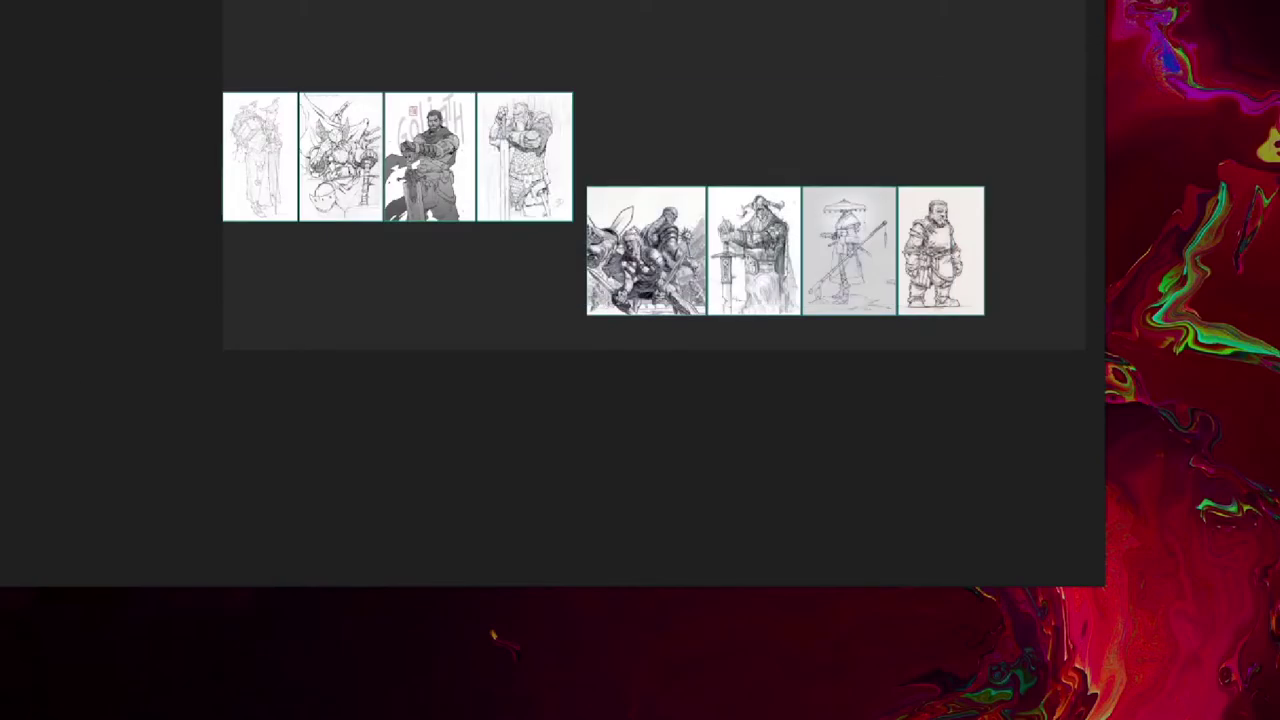
pyautogui.hotkey('ctrl', 'Down')
pyautogui.hotkey('ctrl', 'Left')
pyautogui.scroll(7, 670, 259)
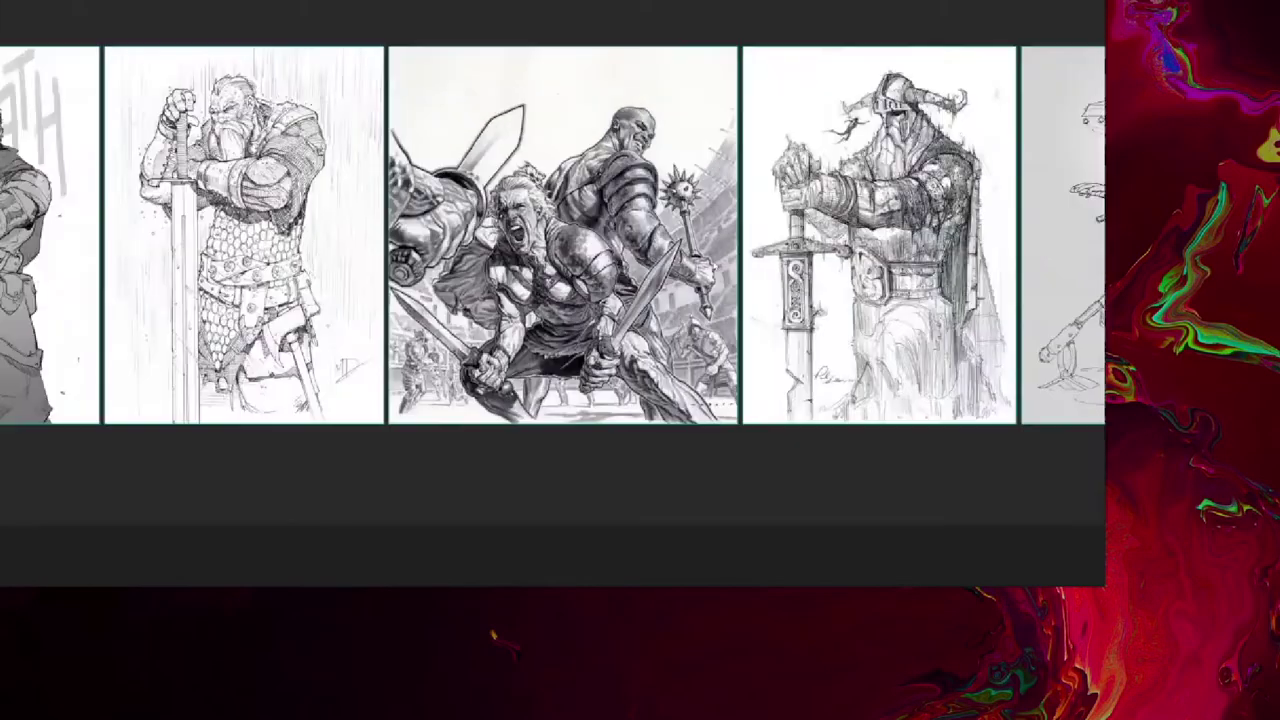
pyautogui.moveTo(670, 259); pyautogui.dragTo(334, 321)
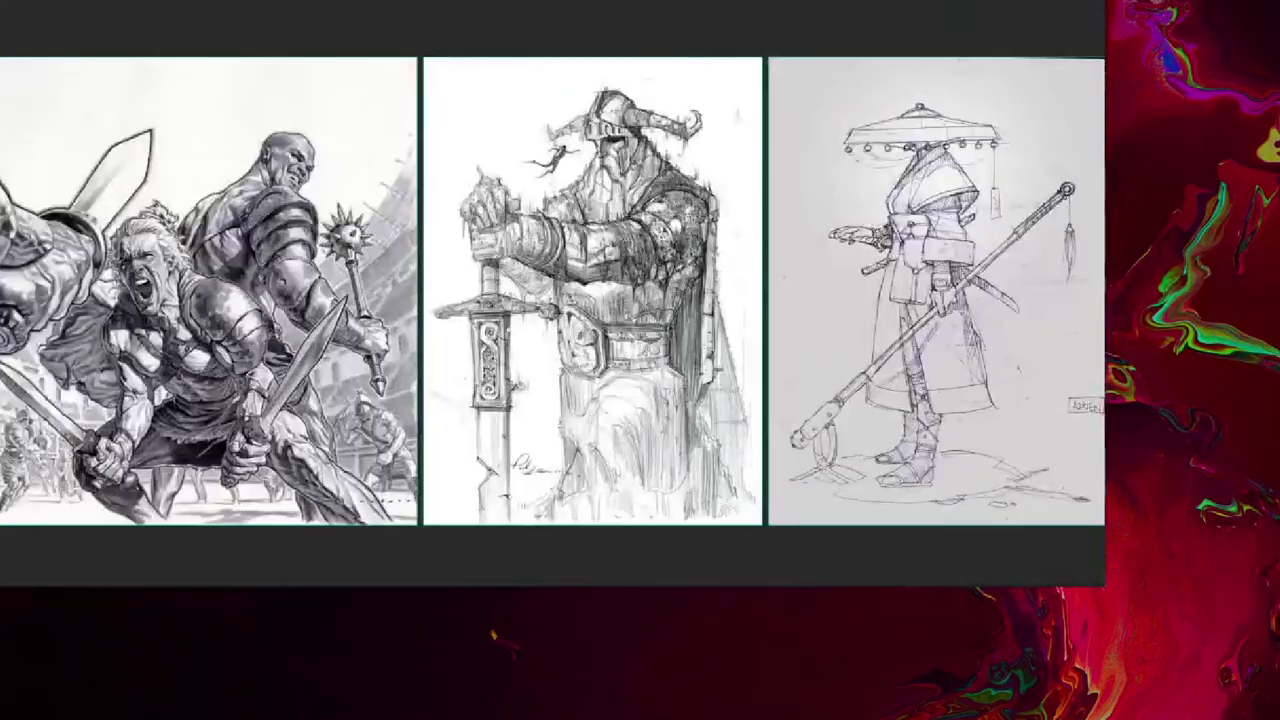
pyautogui.moveTo(764, 309)
pyautogui.mouseDown()
pyautogui.moveTo(306, 326)
pyautogui.moveTo(1060, 284)
pyautogui.mouseUp()
pyautogui.moveTo(330, 300); pyautogui.dragTo(1060, 302)
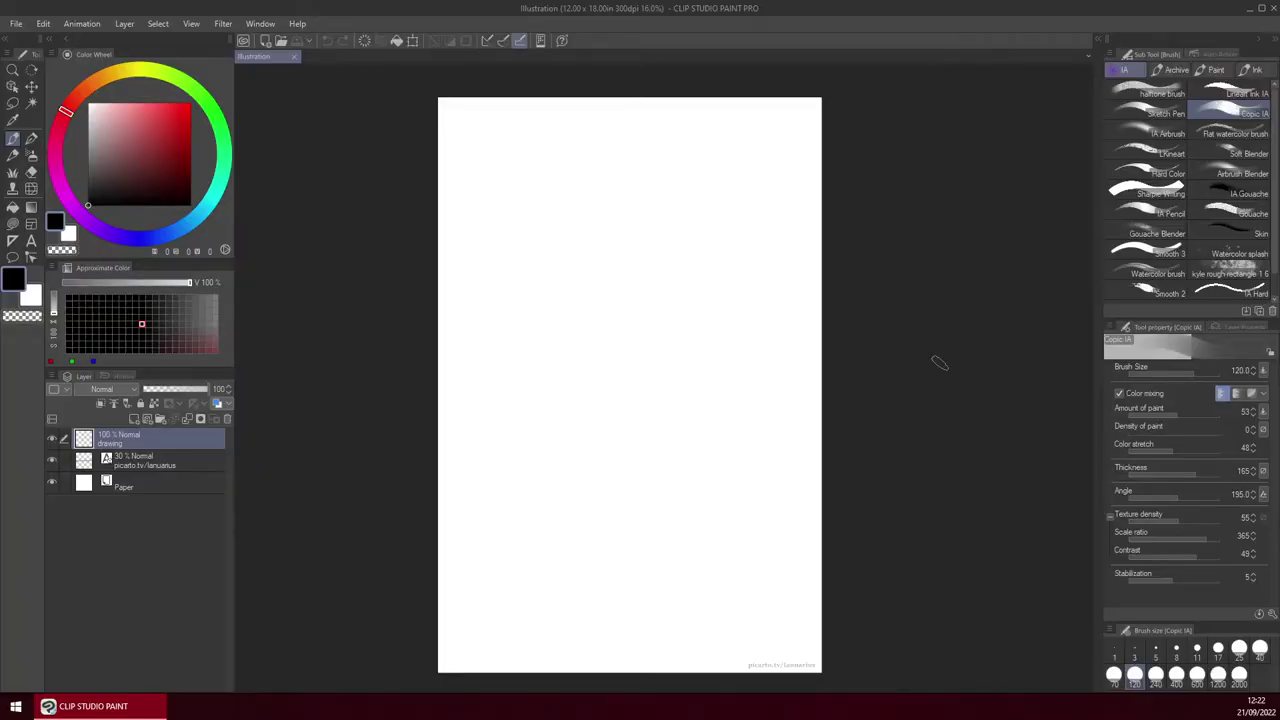
# Switch to the Sketch Pen brush in the painting program, try it with zigzag strokes, and undo them.
pyautogui.moveTo(819, 294); pyautogui.dragTo(787, 272)
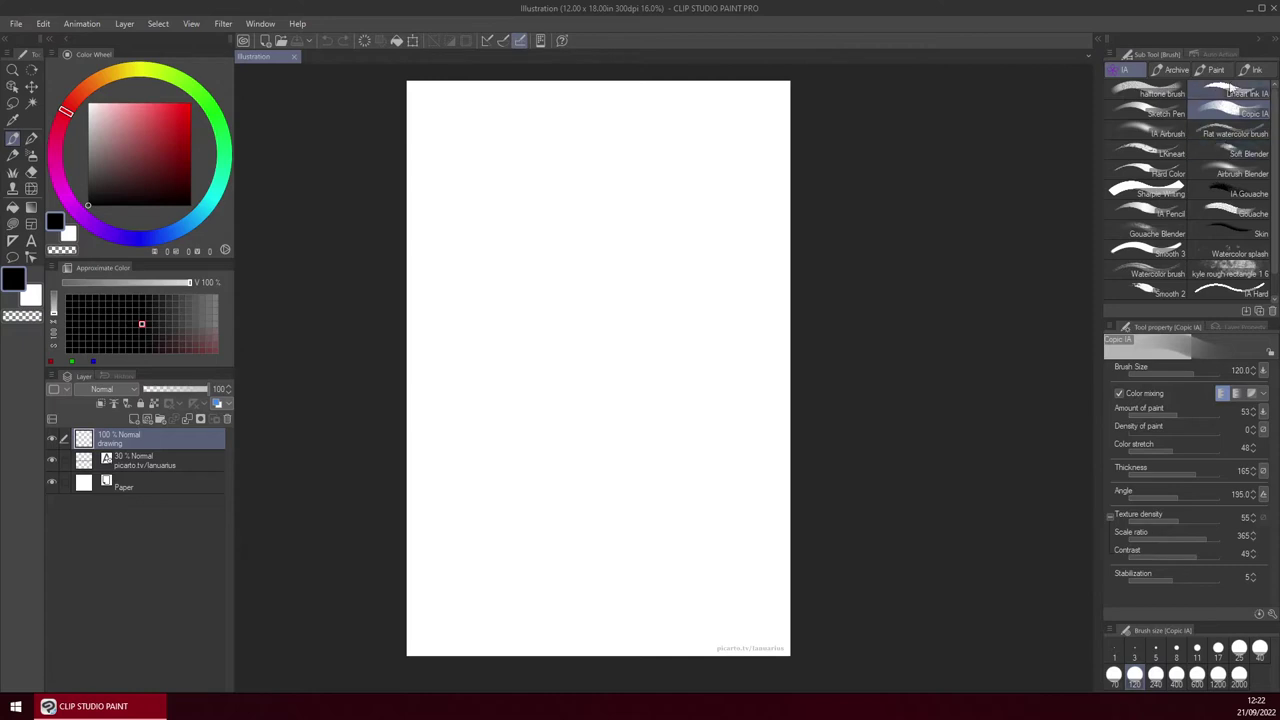
pyautogui.click(1150, 113)
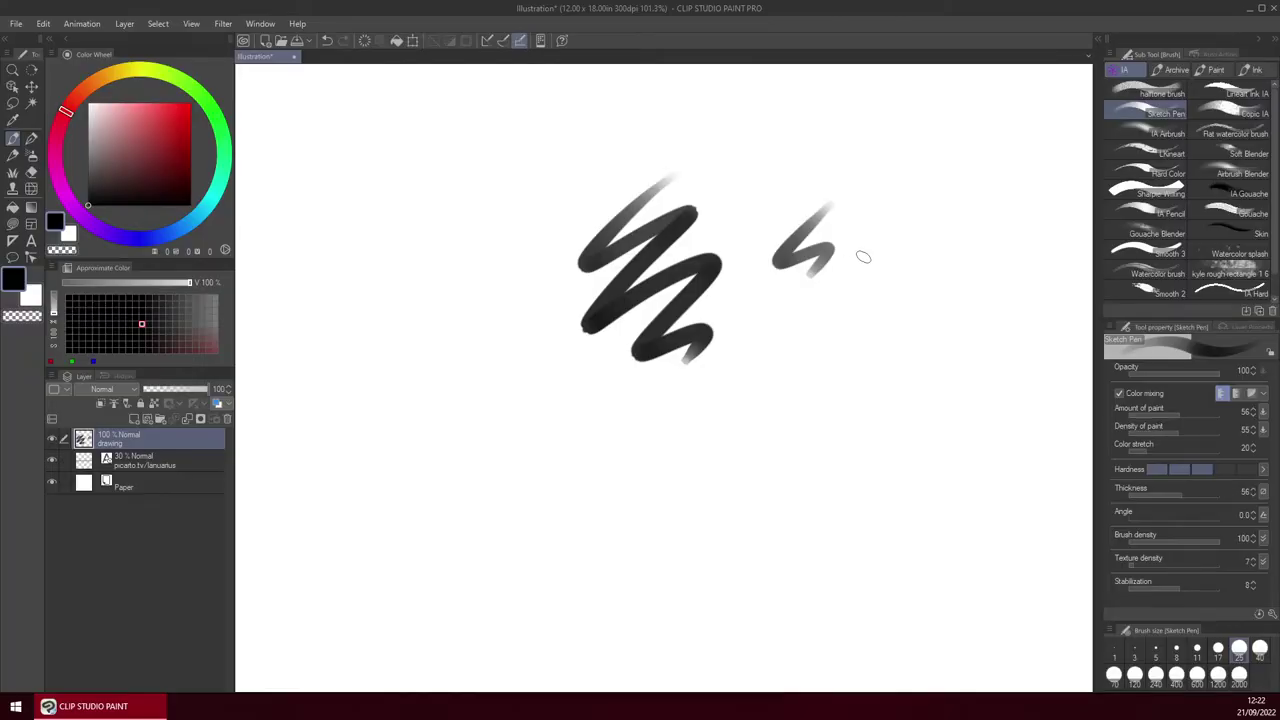
pyautogui.moveTo(863, 257)
pyautogui.mouseDown()
pyautogui.moveTo(832, 283)
pyautogui.moveTo(835, 331)
pyautogui.mouseUp()
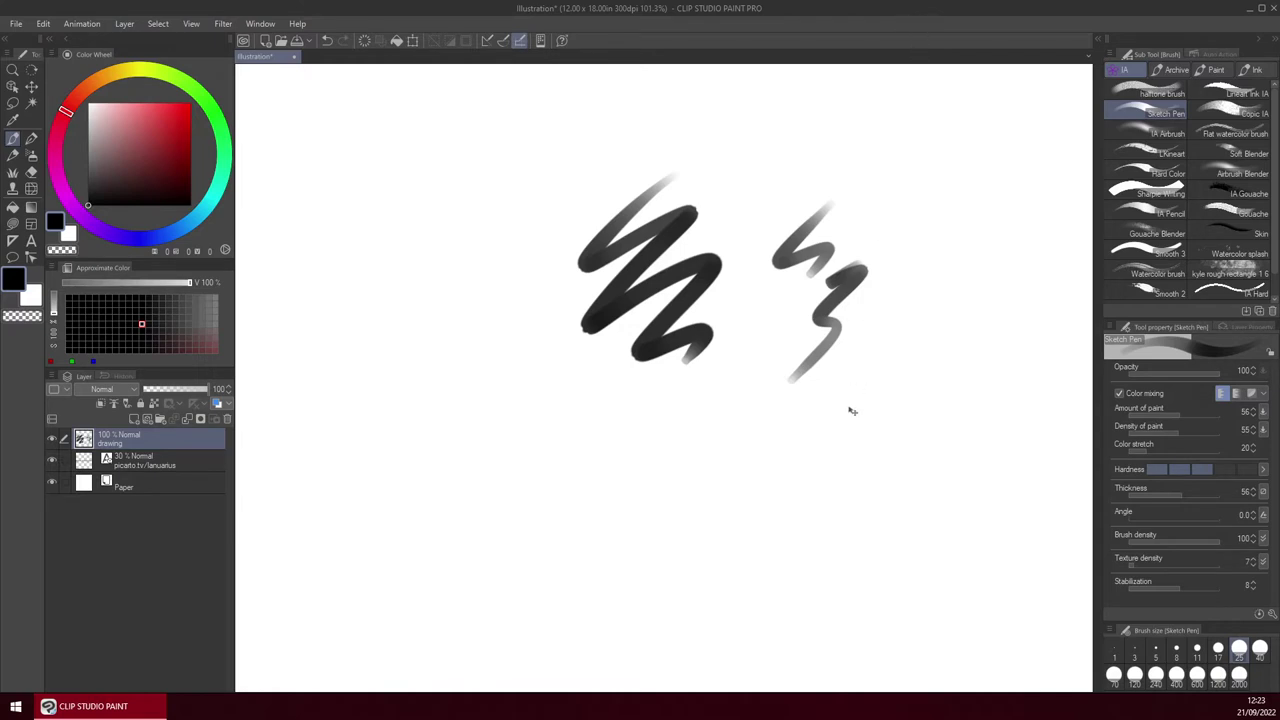
pyautogui.hotkey('ctrl', 'z')
pyautogui.hotkey('ctrl', 'z')
pyautogui.hotkey('ctrl', 'z')
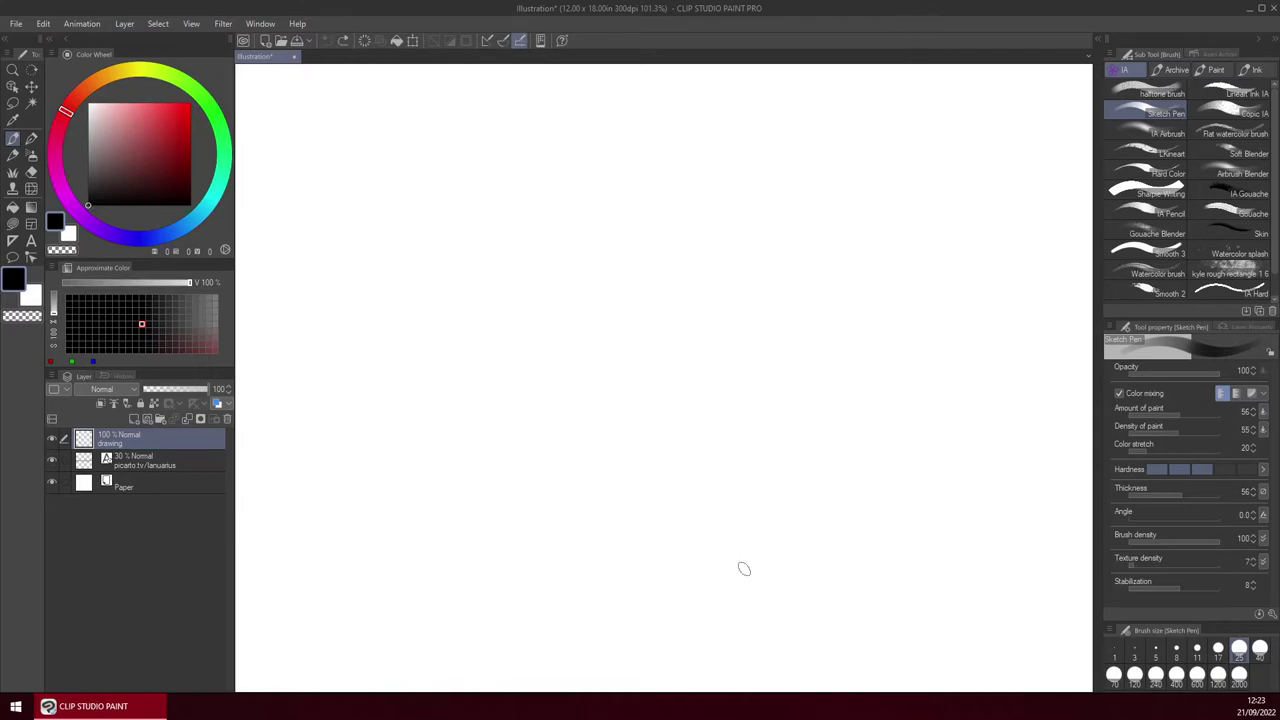
# Compare jagged test lines drawn with Stabilization at 0 and 8, and clear the drawing layer.
pyautogui.scroll(-5, 789, 498)
pyautogui.moveTo(789, 498); pyautogui.dragTo(694, 323)
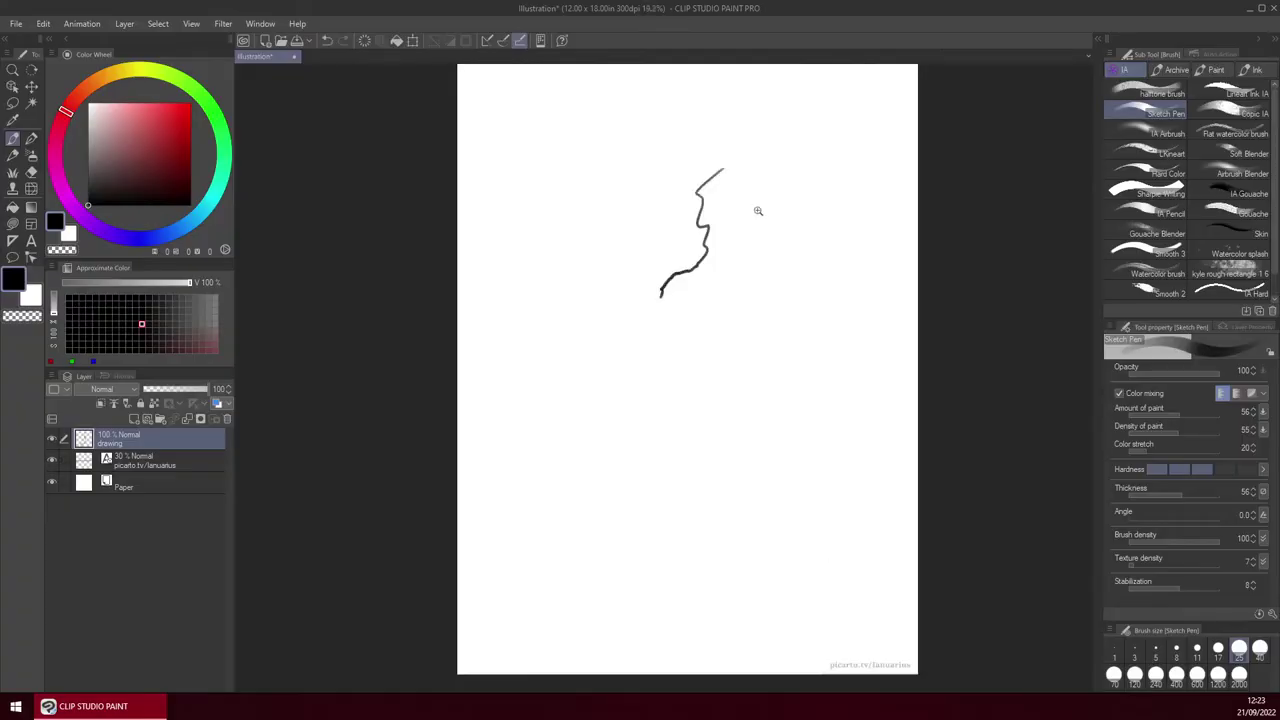
pyautogui.scroll(-10, 733, 333)
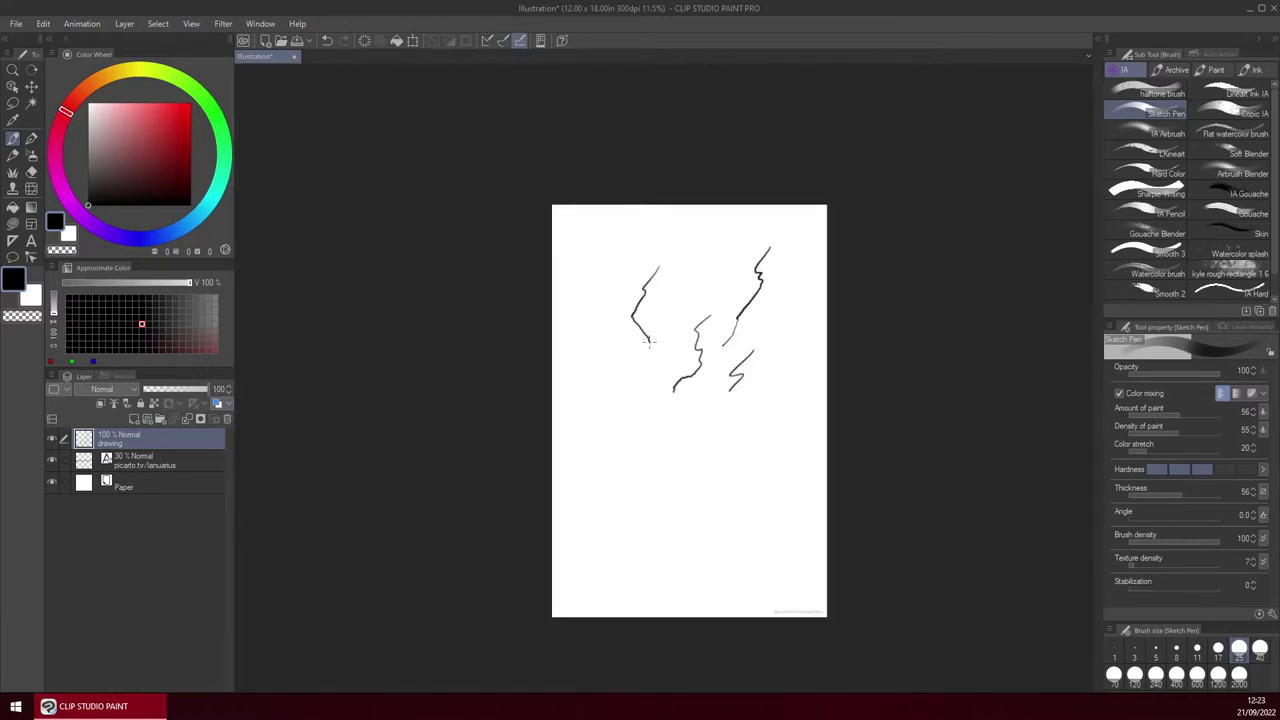
pyautogui.scroll(10, 640, 363)
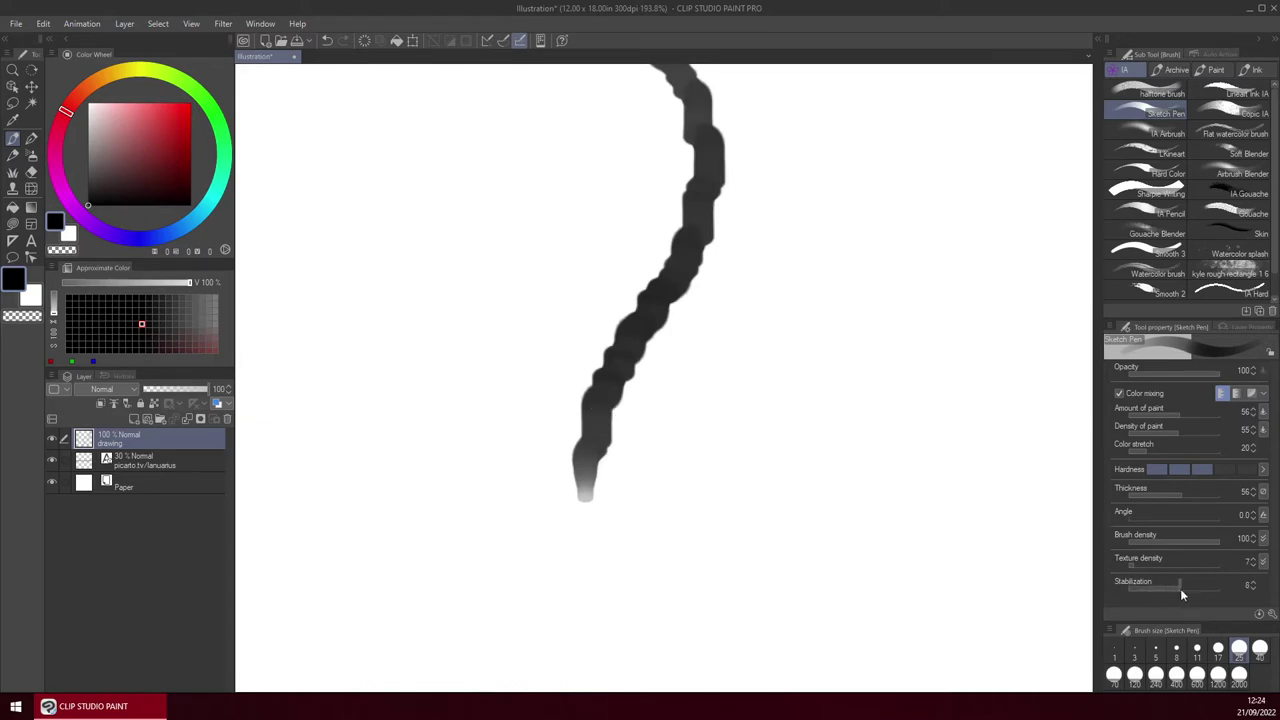
pyautogui.scroll(-5, 837, 346)
pyautogui.scroll(-3, 754, 257)
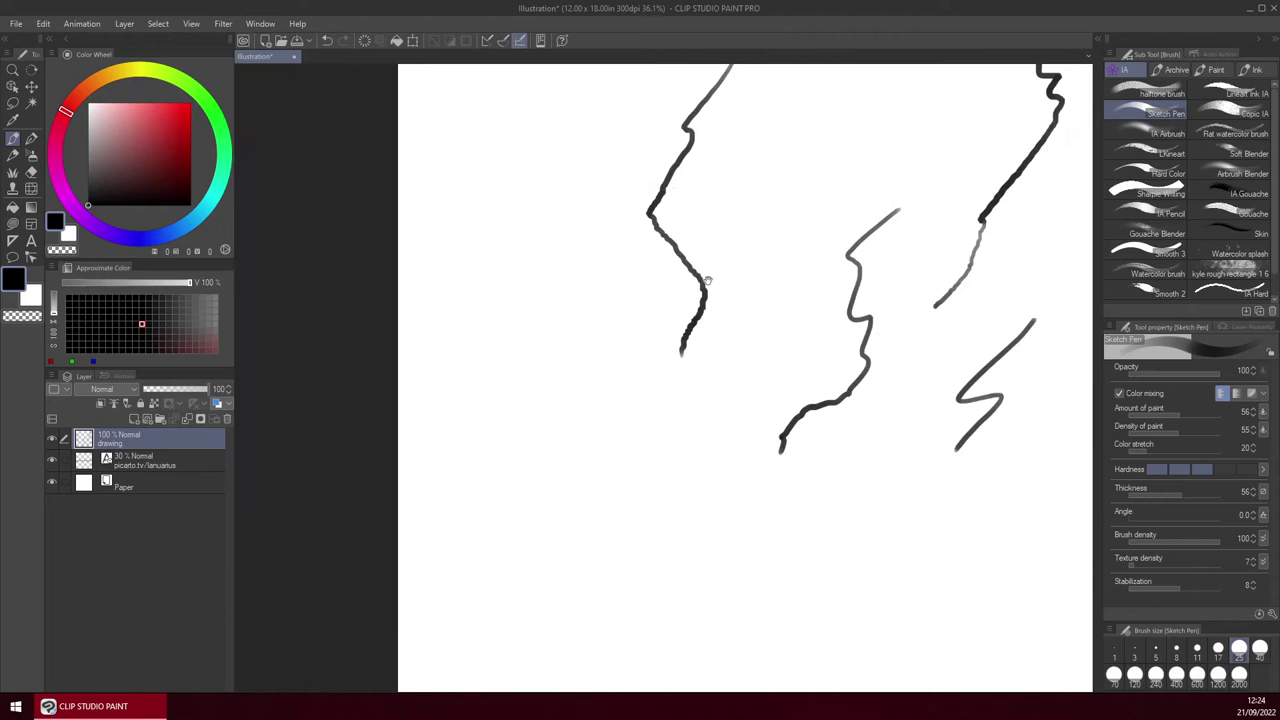
pyautogui.scroll(-4, 712, 306)
pyautogui.press('Delete')
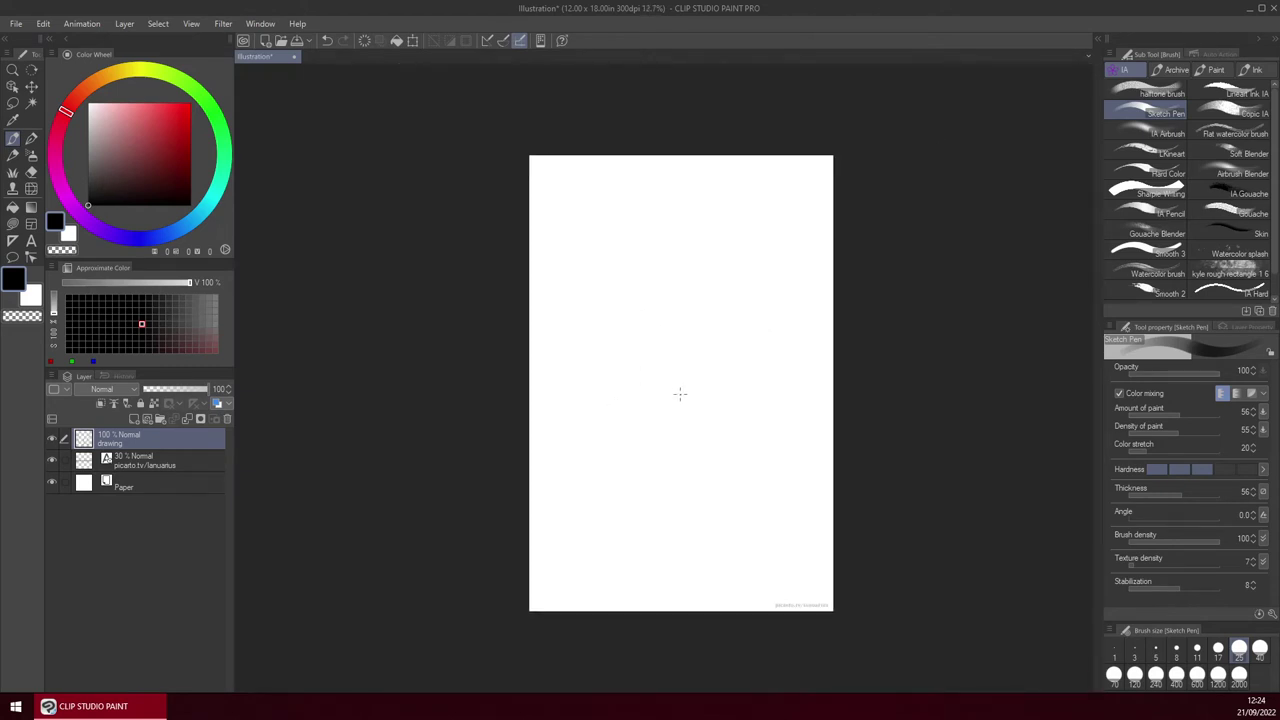
# Draw zigzag, spiral and oval test strokes on the drawing layer, clearing the layer after each set.
pyautogui.scroll(2, 740, 380)
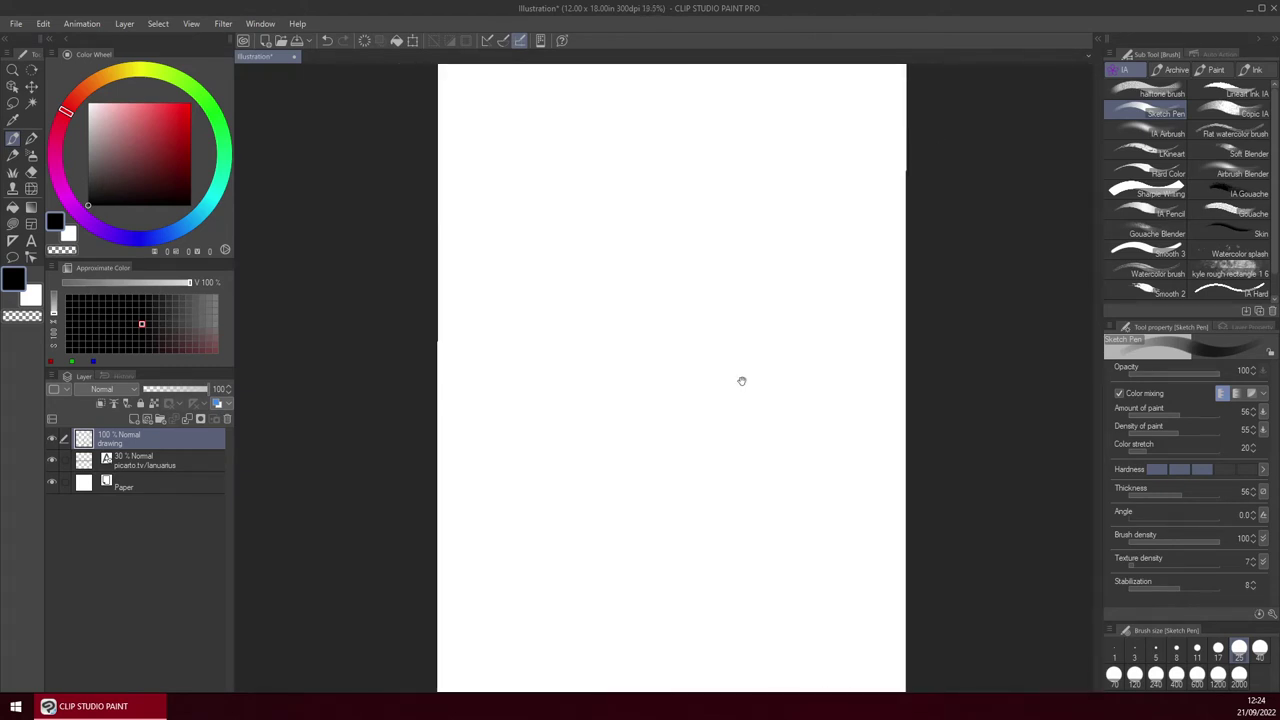
pyautogui.click(1220, 54)
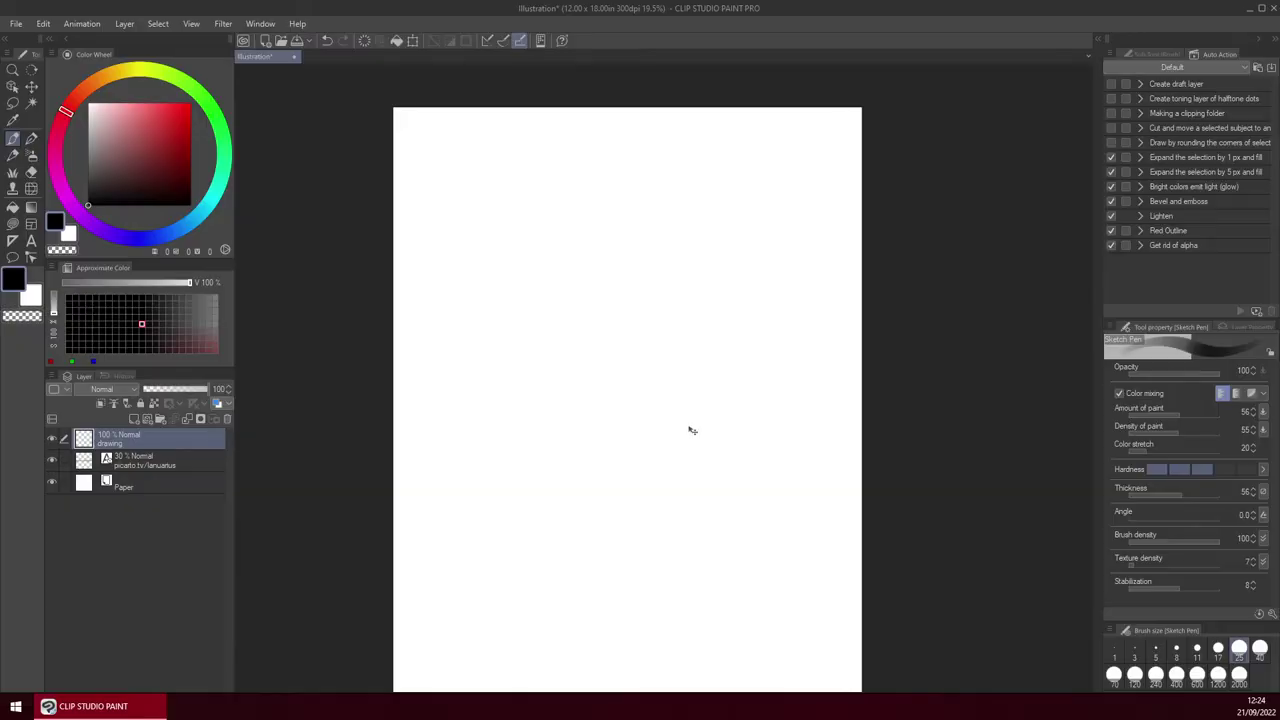
pyautogui.press('Delete')
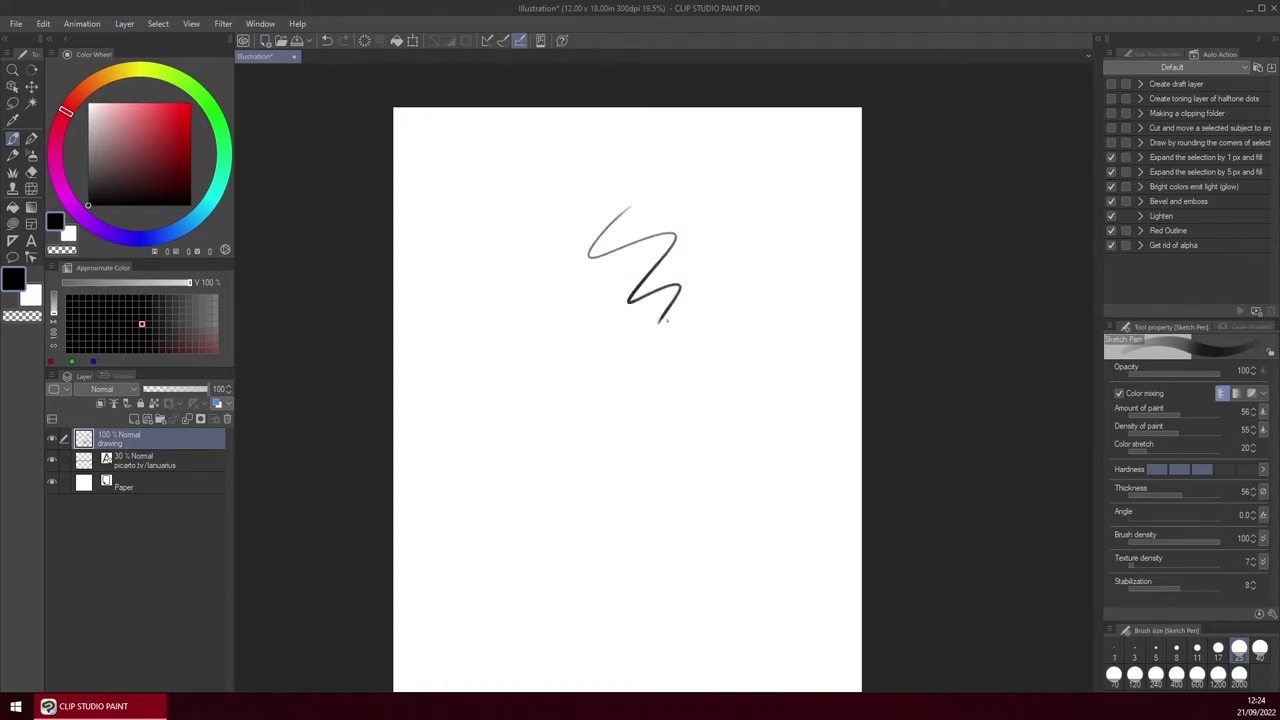
pyautogui.press('Delete')
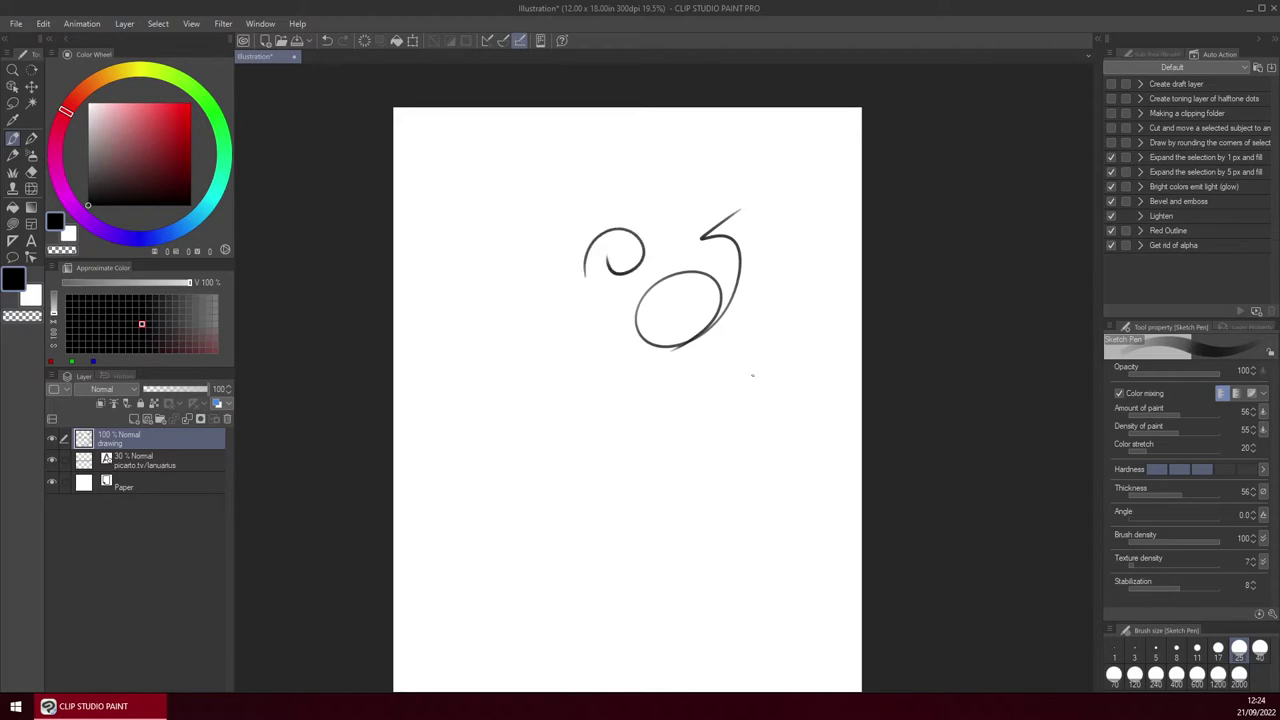
pyautogui.press('Delete')
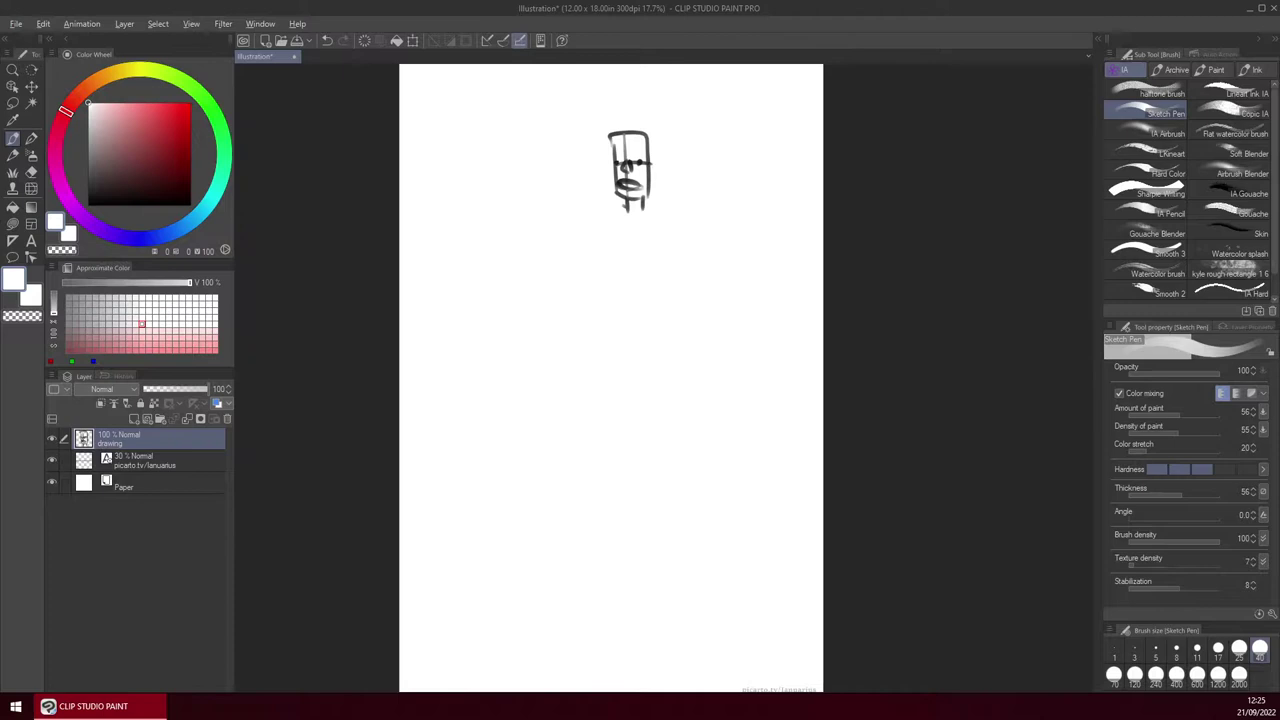
# Switch the drawing colour to black and look up the options for adding or deleting brush size presets.
pyautogui.press('x')
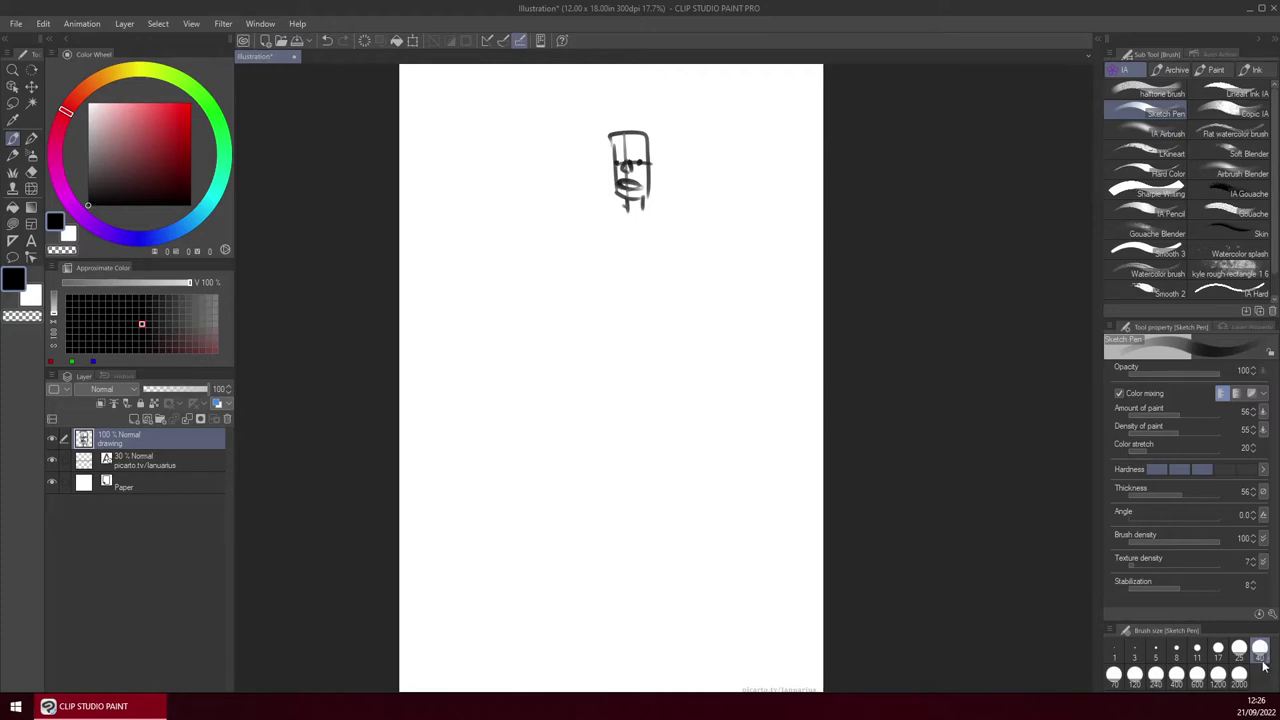
pyautogui.press('[')
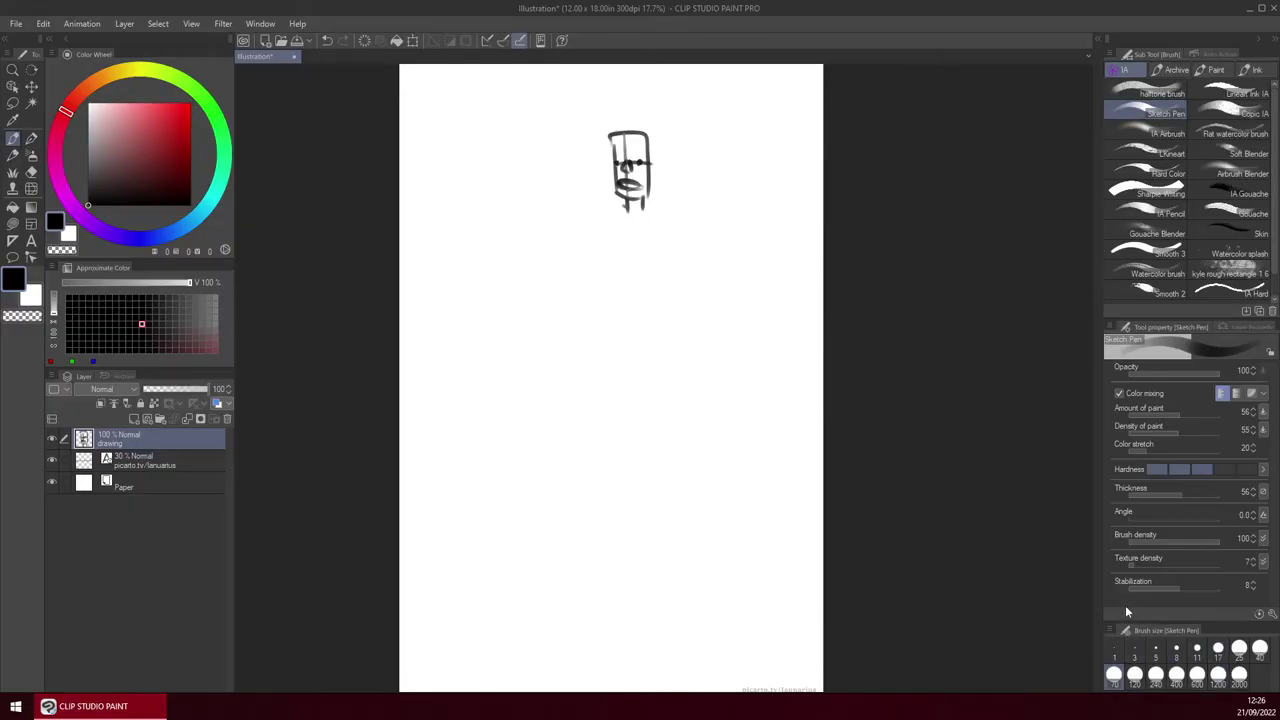
pyautogui.rightClick(1262, 688)
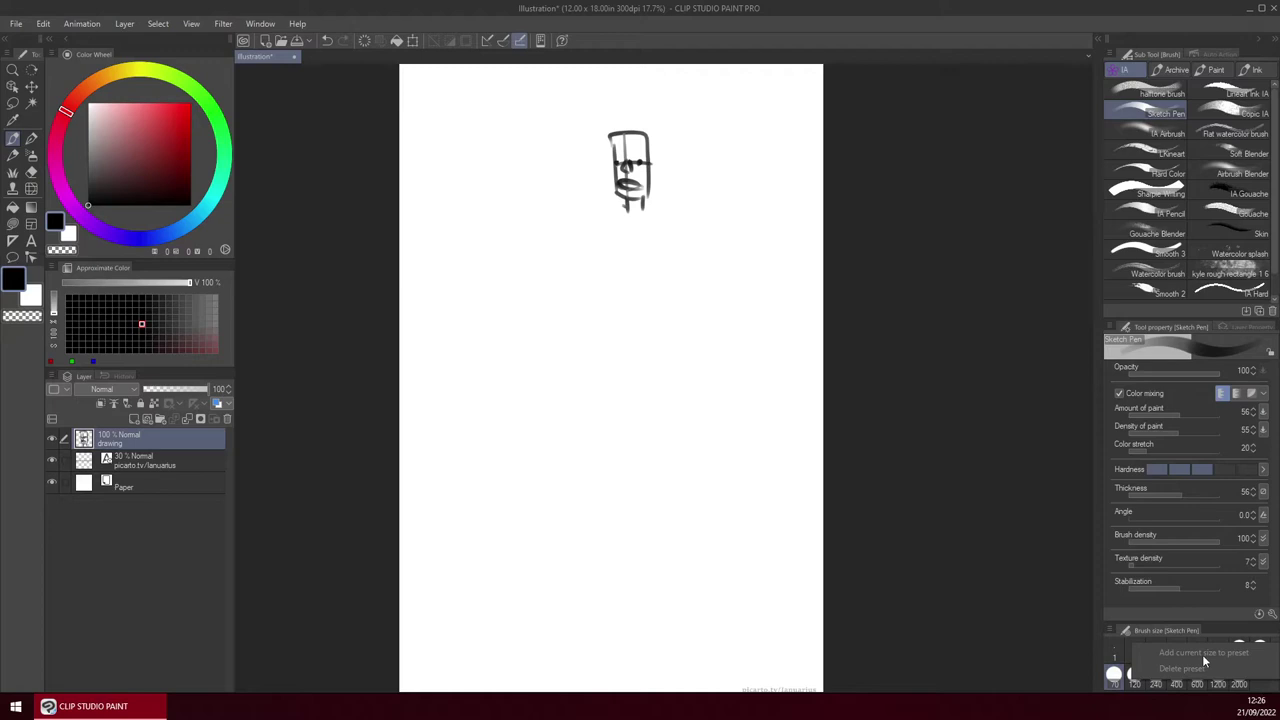
pyautogui.click(963, 41)
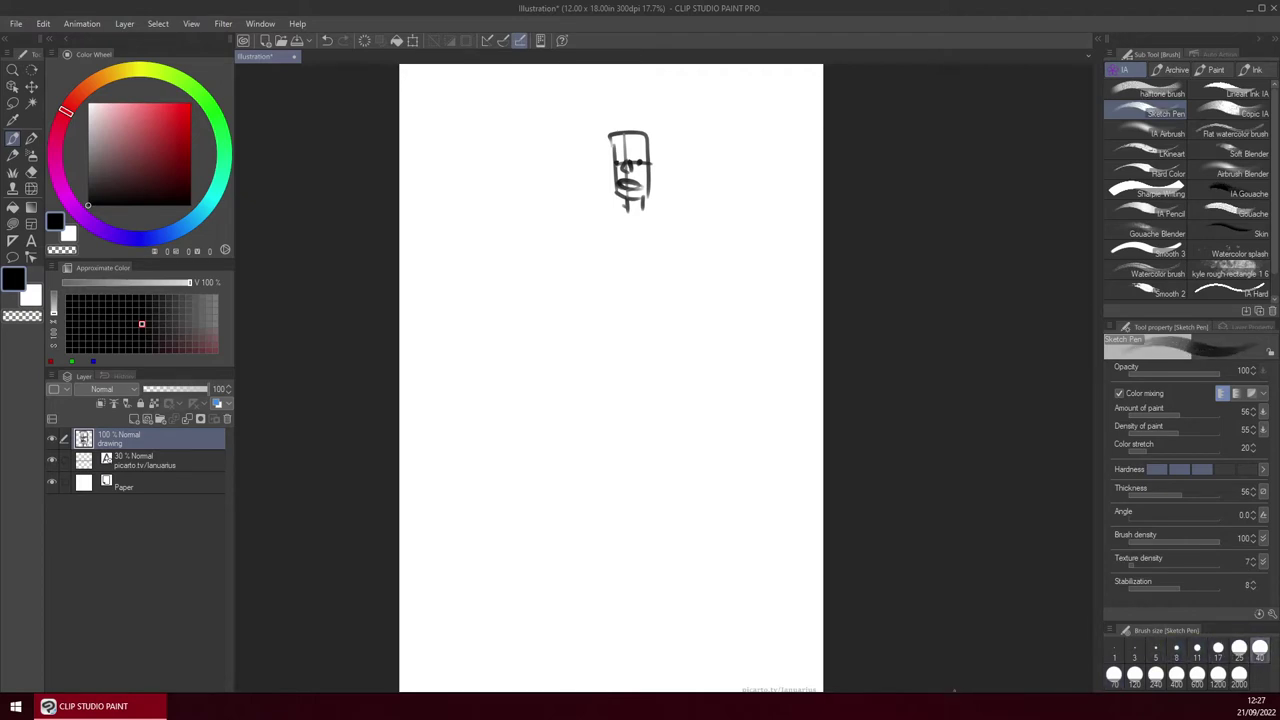
# Step the Sketch Pen size up and down through its presets, ending at 40.
pyautogui.press(']')
pyautogui.press(']')
pyautogui.press(']')
pyautogui.press('[')
pyautogui.press(']')
pyautogui.press(']')
pyautogui.press(']')
pyautogui.press(']')
pyautogui.press(']')
pyautogui.press('[')
pyautogui.press('[')
pyautogui.press('[')
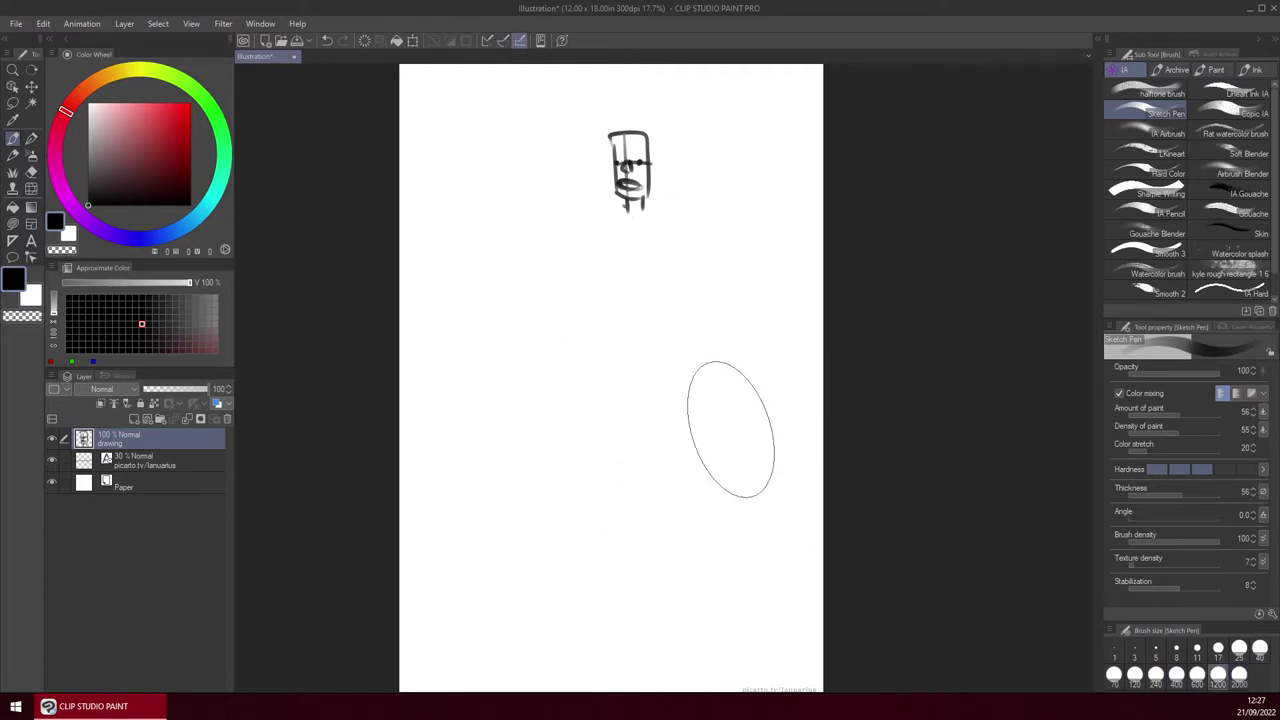
pyautogui.press('[')
pyautogui.press('[')
pyautogui.press('[')
pyautogui.press('[')
pyautogui.press('[')
pyautogui.press('[')
pyautogui.press(']')
pyautogui.press(']')
pyautogui.press(']')
pyautogui.press(']')
pyautogui.press(']')
pyautogui.press('[')
pyautogui.press('[')
pyautogui.press('[')
pyautogui.press('[')
pyautogui.press('[')
pyautogui.press(']')
pyautogui.press('[')
pyautogui.press('[')
pyautogui.press('[')
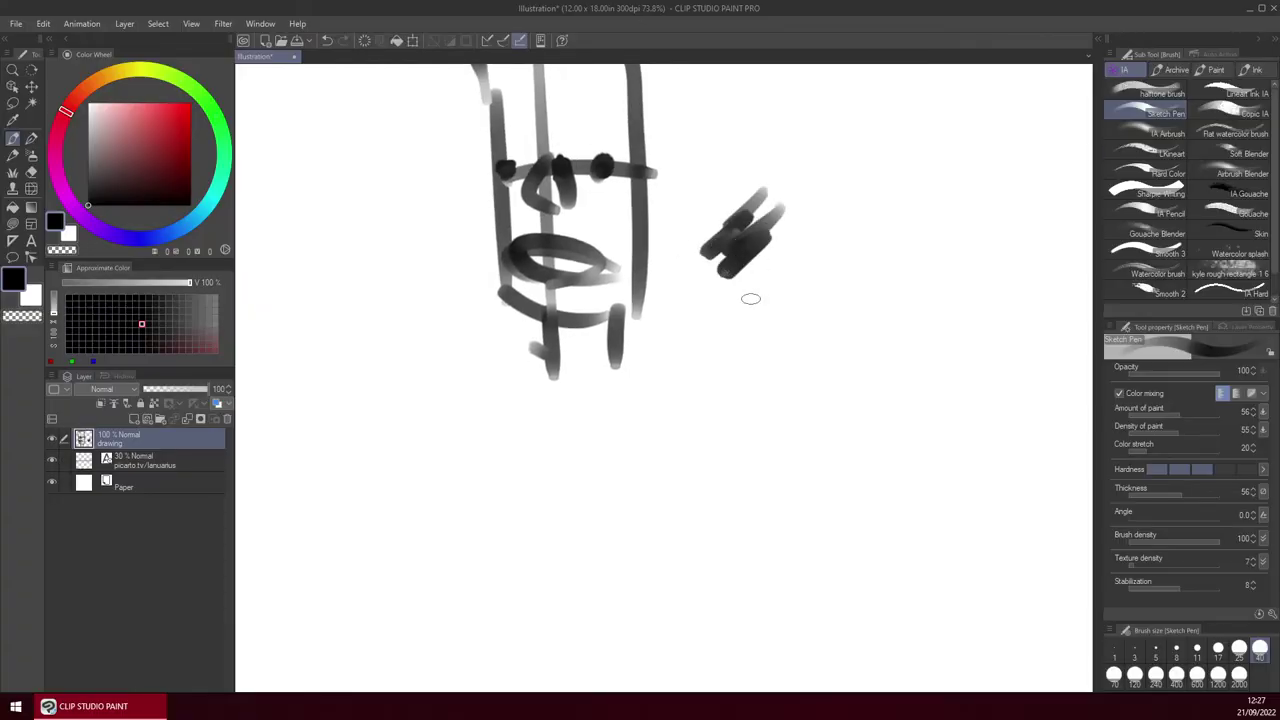
# Draw overlapping test strokes with the size 40 Sketch Pen beside the face sketch.
pyautogui.moveTo(780, 238)
pyautogui.mouseDown()
pyautogui.moveTo(748, 248)
pyautogui.moveTo(748, 291)
pyautogui.moveTo(780, 264)
pyautogui.moveTo(756, 293)
pyautogui.moveTo(806, 345)
pyautogui.moveTo(782, 394)
pyautogui.mouseUp()
pyautogui.press('[')
pyautogui.press(']')
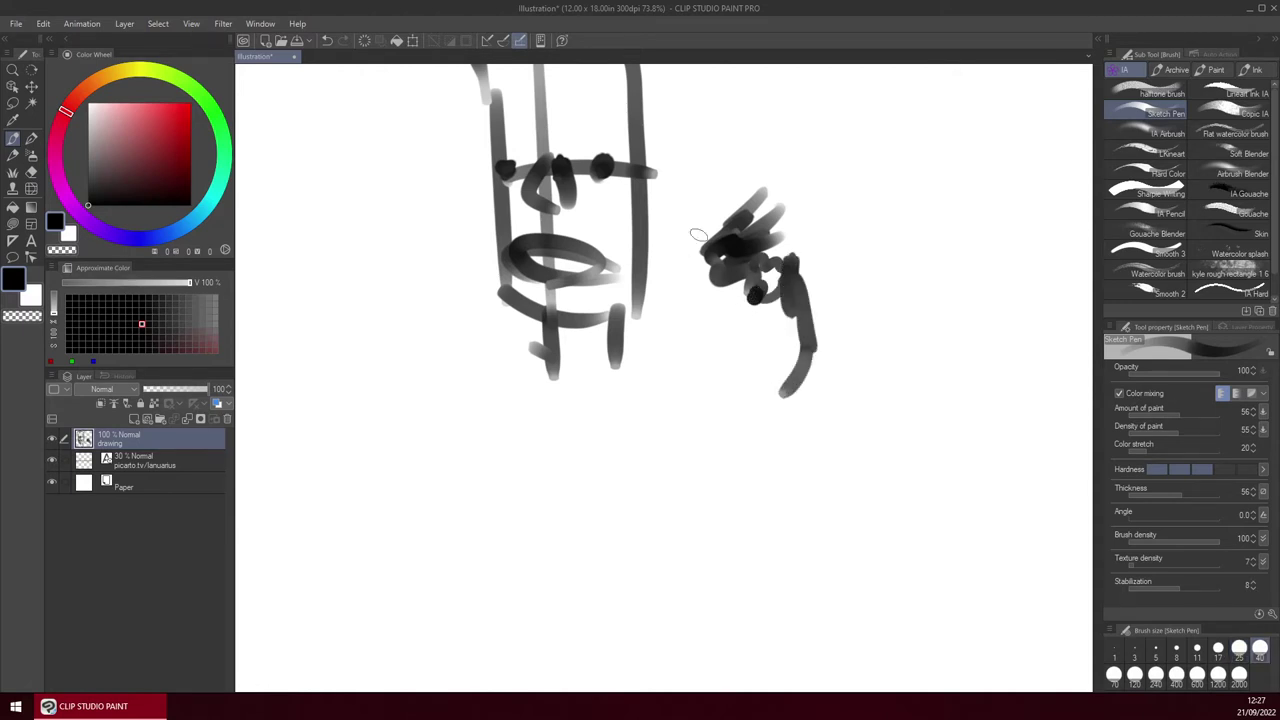
# Extend the test strokes beside the face sketch, reducing the Sketch Pen to size 25.
pyautogui.moveTo(740, 268); pyautogui.dragTo(686, 332)
pyautogui.press('[')
pyautogui.moveTo(812, 364)
pyautogui.mouseDown()
pyautogui.moveTo(784, 394)
pyautogui.moveTo(832, 362)
pyautogui.moveTo(854, 378)
pyautogui.moveTo(850, 396)
pyautogui.moveTo(795, 375)
pyautogui.mouseUp()
pyautogui.press('[')
pyautogui.press(']')
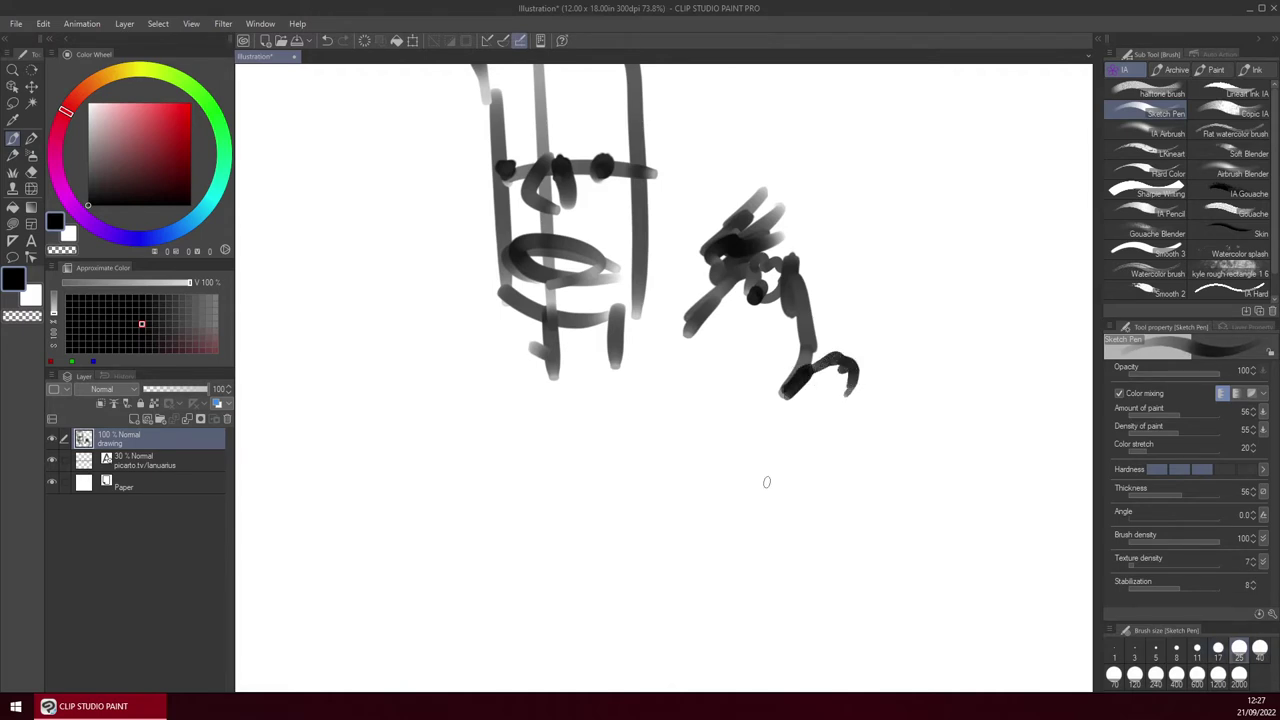
# Step back and forth through the neighbouring brushes and toggle between the Sketch Pen and the IA Airbrush, ending on the IA Airbrush.
pyautogui.scroll(-3, 766, 482)
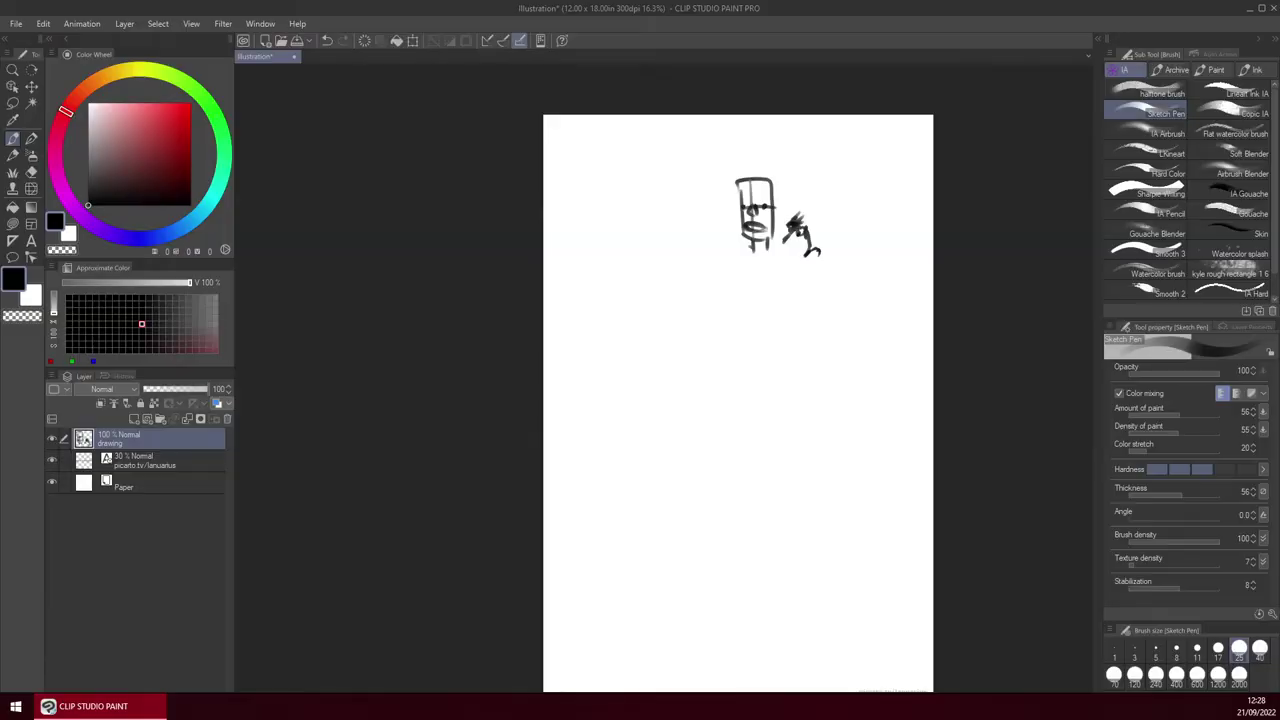
pyautogui.moveTo(757, 460); pyautogui.dragTo(729, 441)
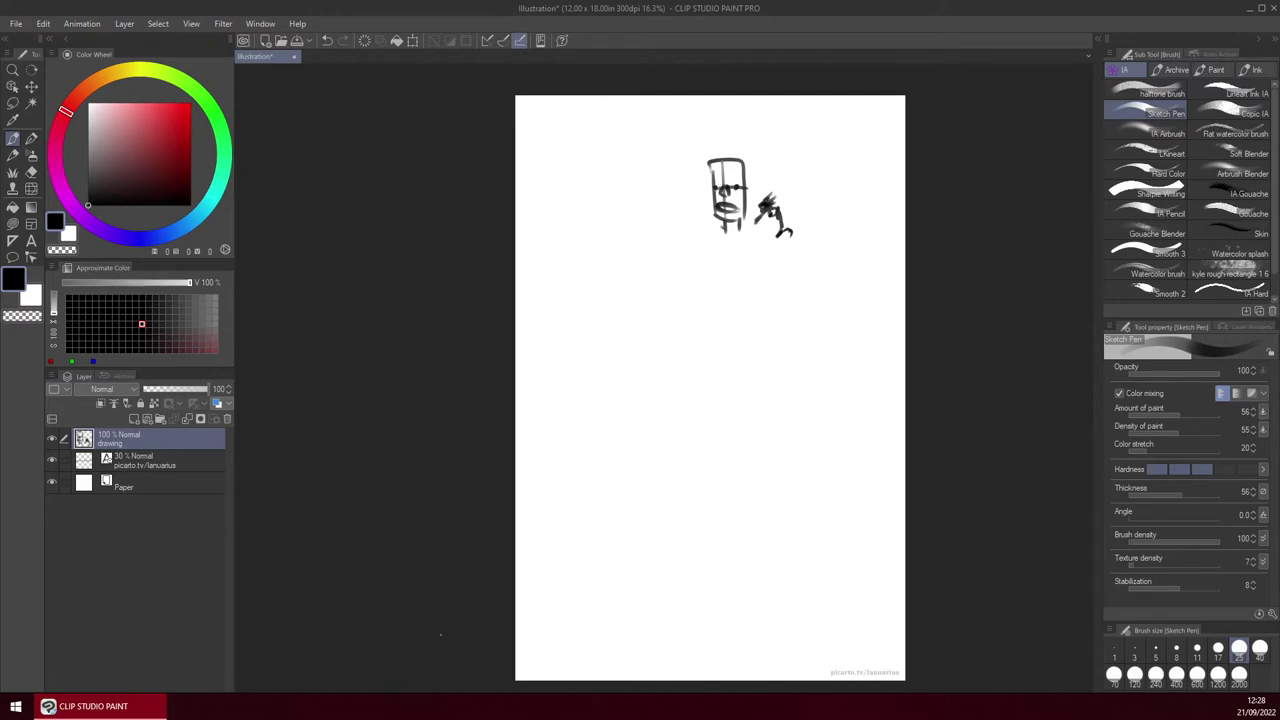
pyautogui.press('.')
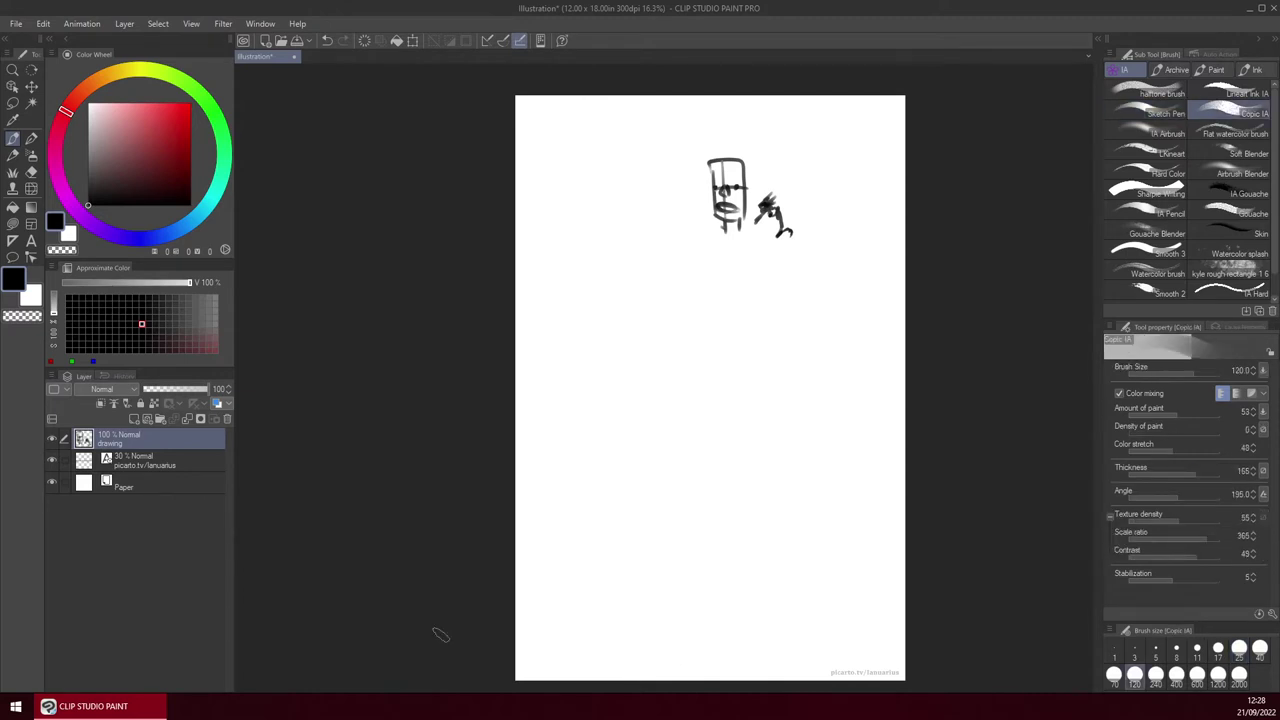
pyautogui.press(',')
pyautogui.press(',')
pyautogui.press(',')
pyautogui.press('.')
pyautogui.press('.')
pyautogui.press('.')
pyautogui.press('.')
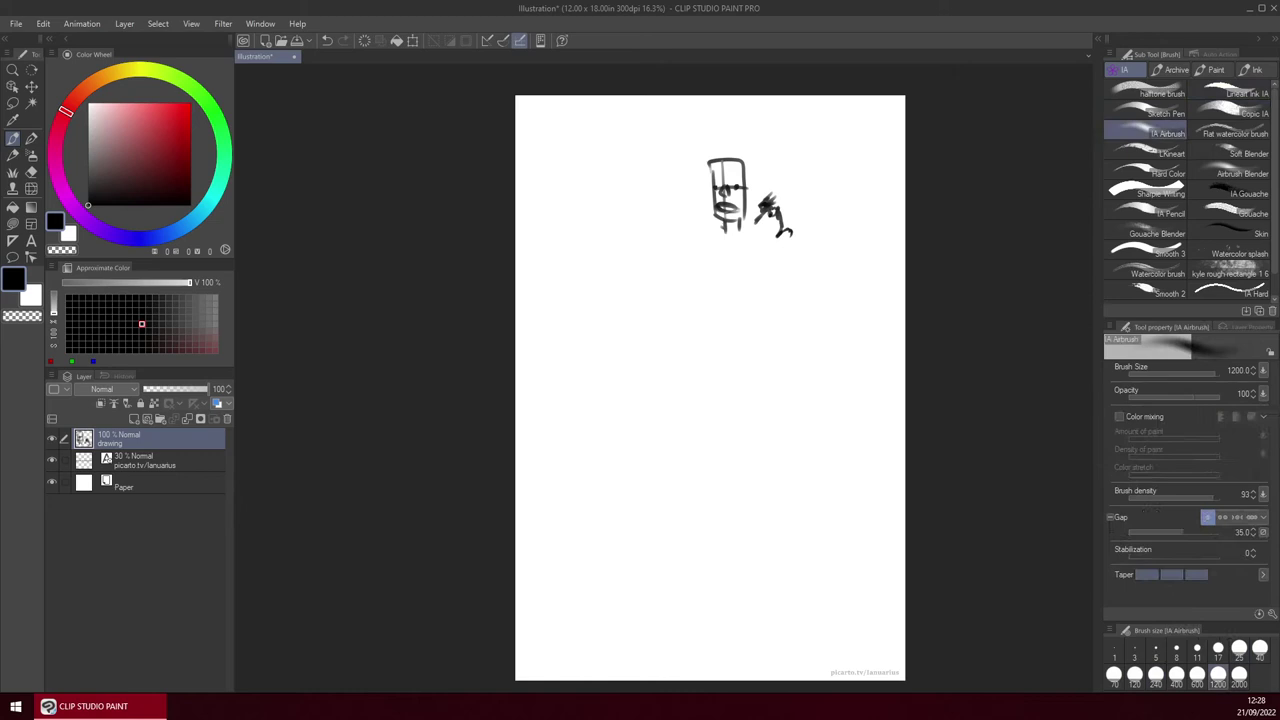
pyautogui.press('b')
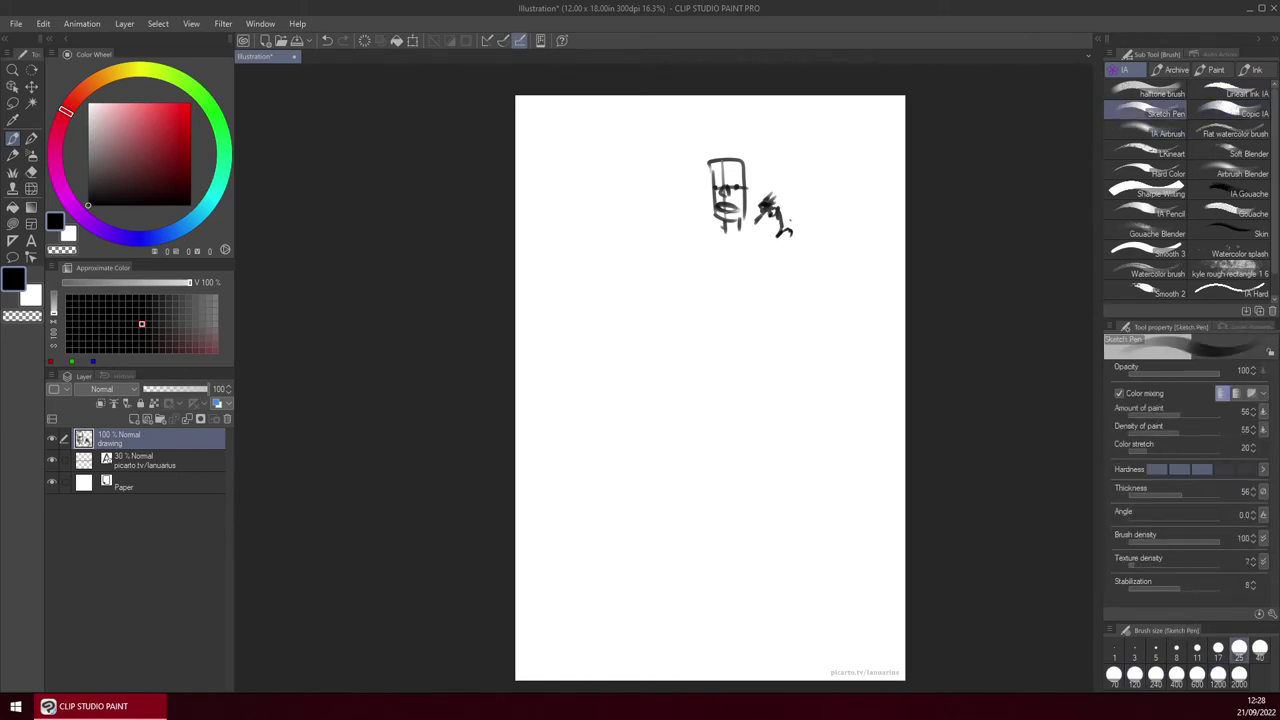
pyautogui.press('b')
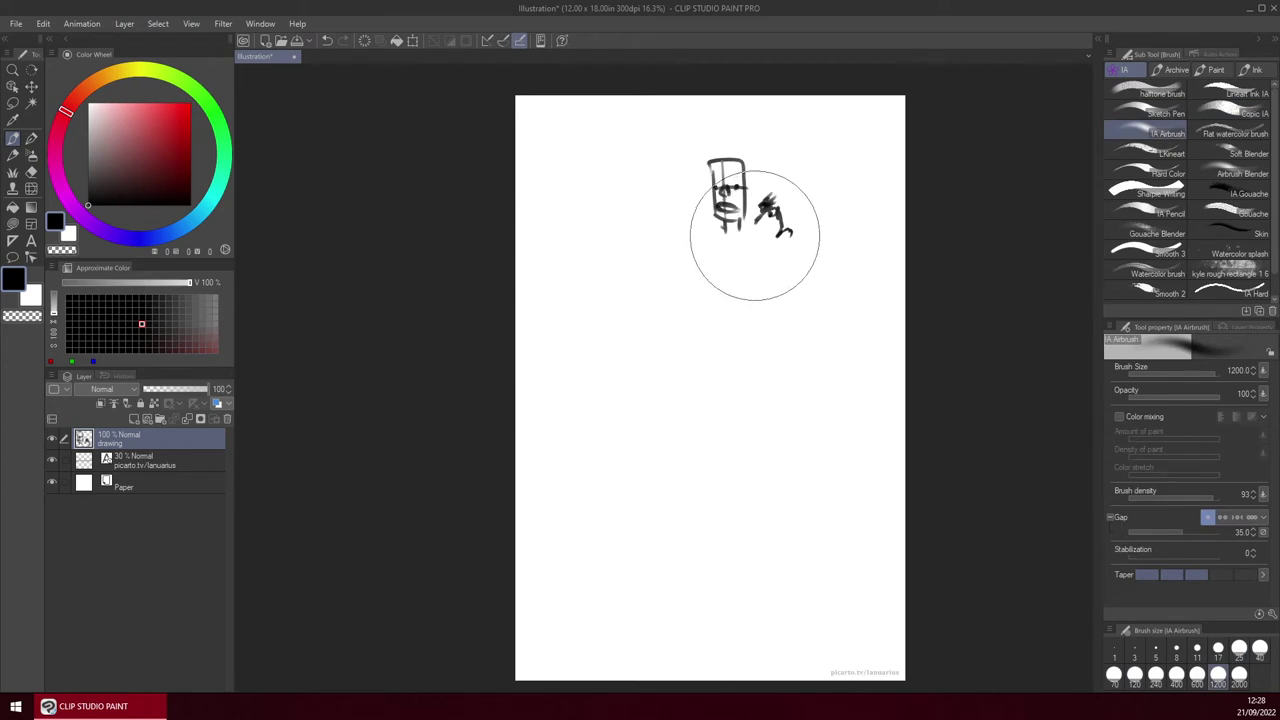
# Try shading one side of the face sketch with the IA Airbrush at size 240, and undo the stroke.
pyautogui.press('[')
pyautogui.press('[')
pyautogui.press('[')
pyautogui.moveTo(755, 172)
pyautogui.mouseDown()
pyautogui.moveTo(770, 186)
pyautogui.moveTo(742, 205)
pyautogui.moveTo(747, 232)
pyautogui.mouseUp()
pyautogui.hotkey('ctrl', 'z')
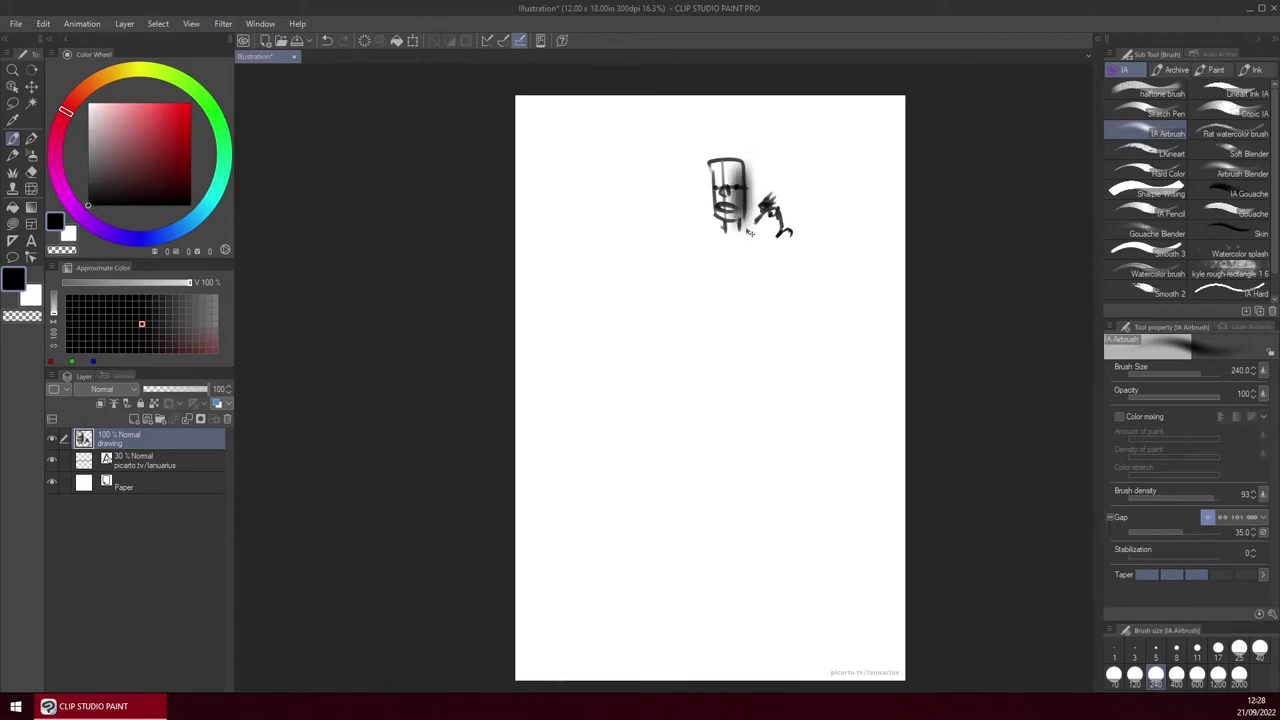
pyautogui.hotkey('ctrl', 'z')
# Switch back through the brushes from the IA Airbrush to the Sketch Pen.
pyautogui.press(',')
pyautogui.press(',')
pyautogui.press(',')
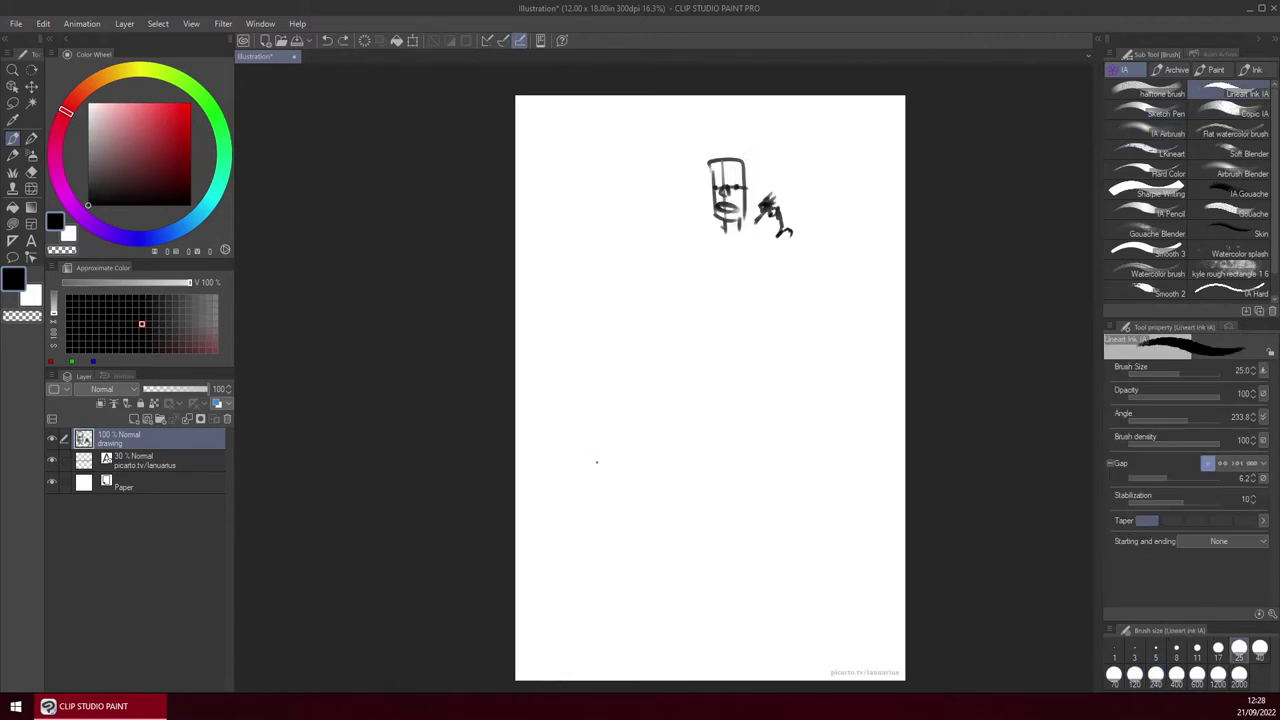
pyautogui.press('.')
pyautogui.scroll(5, 745, 194)
pyautogui.moveTo(664, 118); pyautogui.dragTo(665, 151)
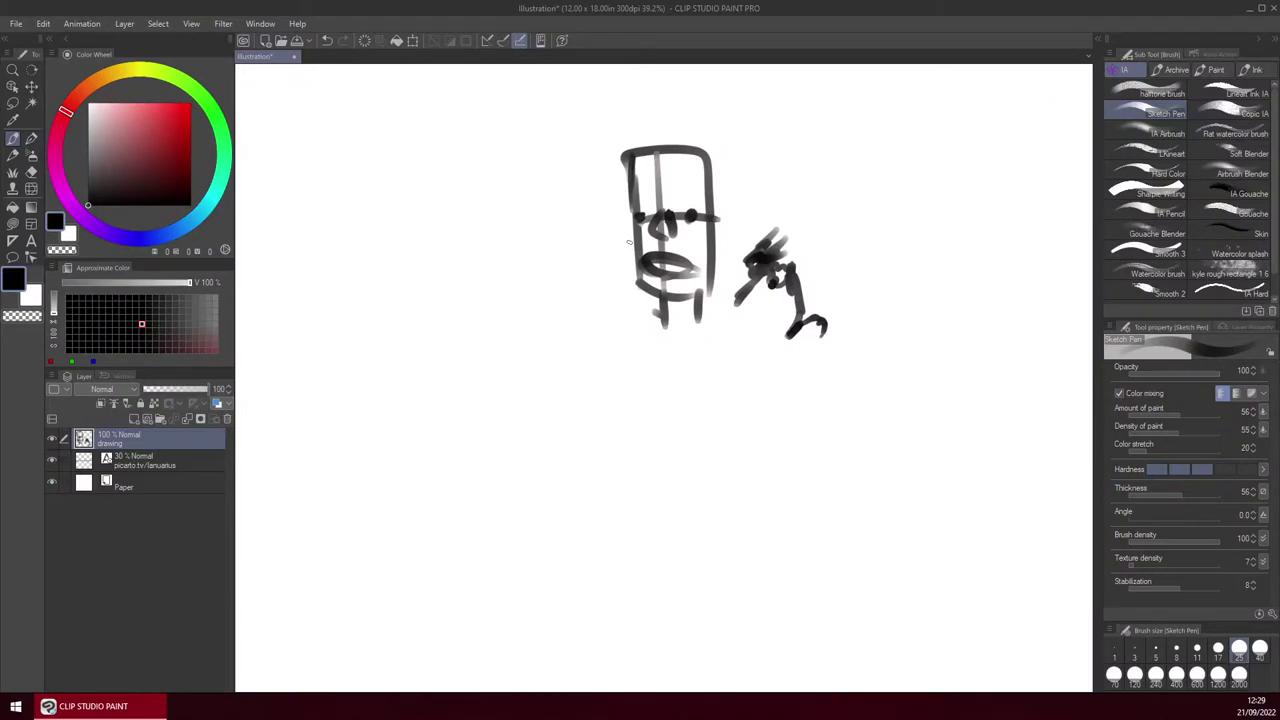
# Try the Auto select tool, return to the brush, and lasso a selection around the face sketch.
pyautogui.press('w')
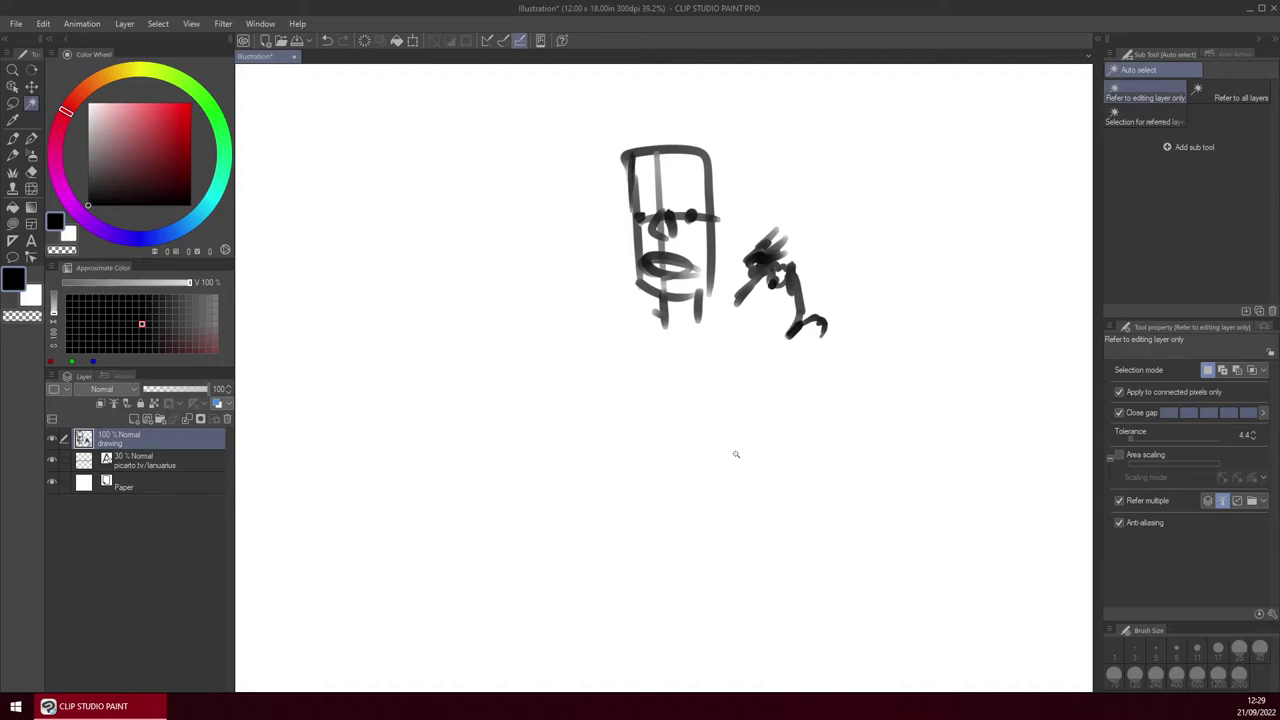
pyautogui.press('b')
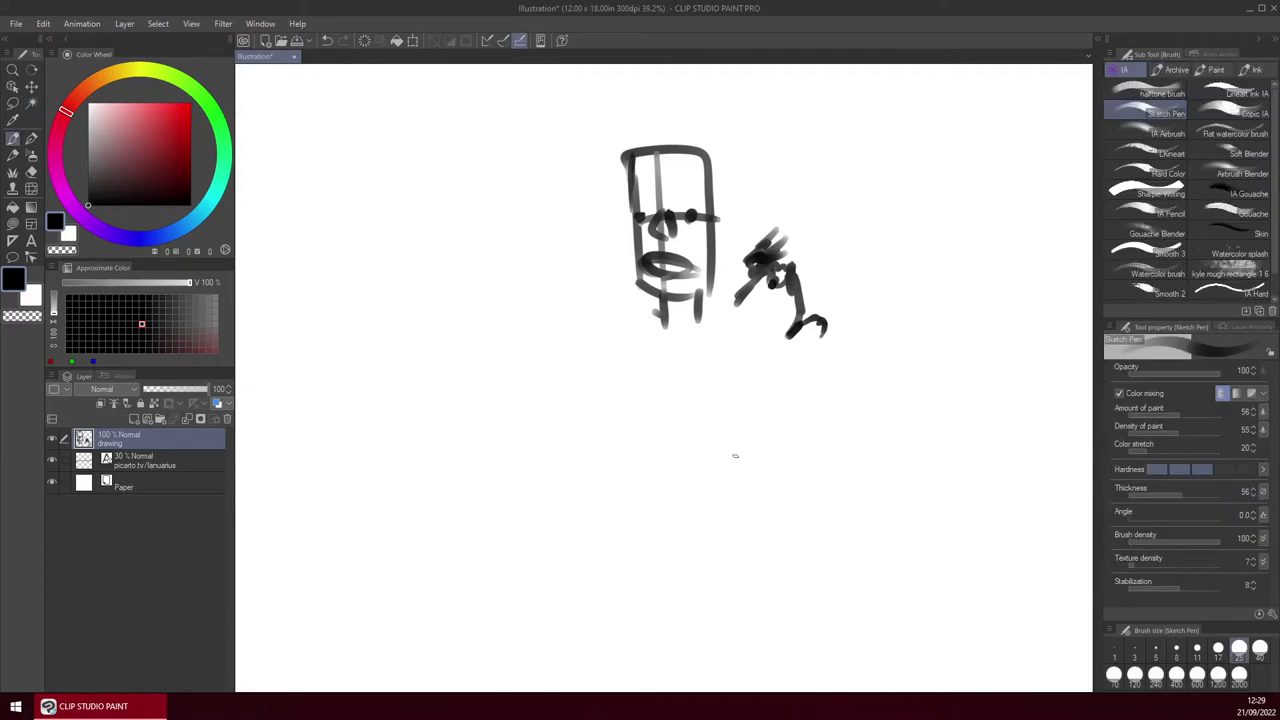
pyautogui.press('m')
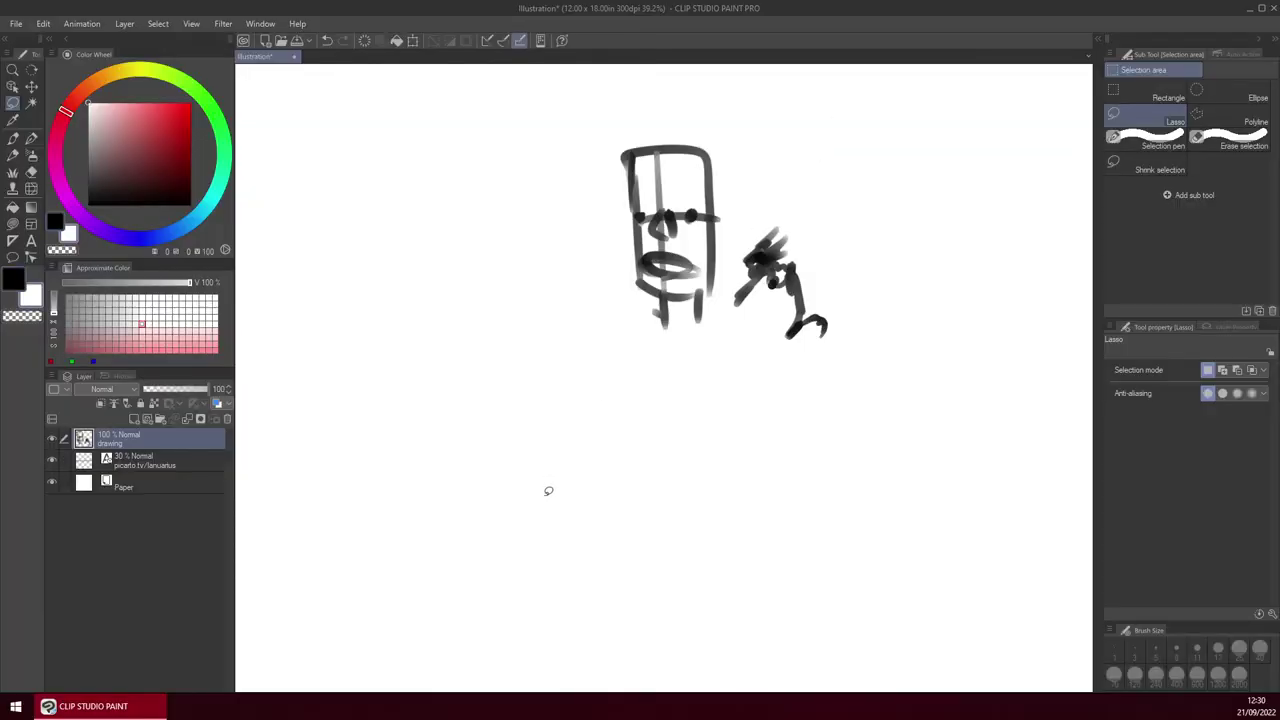
pyautogui.moveTo(700, 122)
pyautogui.mouseDown()
pyautogui.moveTo(595, 152)
pyautogui.moveTo(612, 138)
pyautogui.mouseUp()
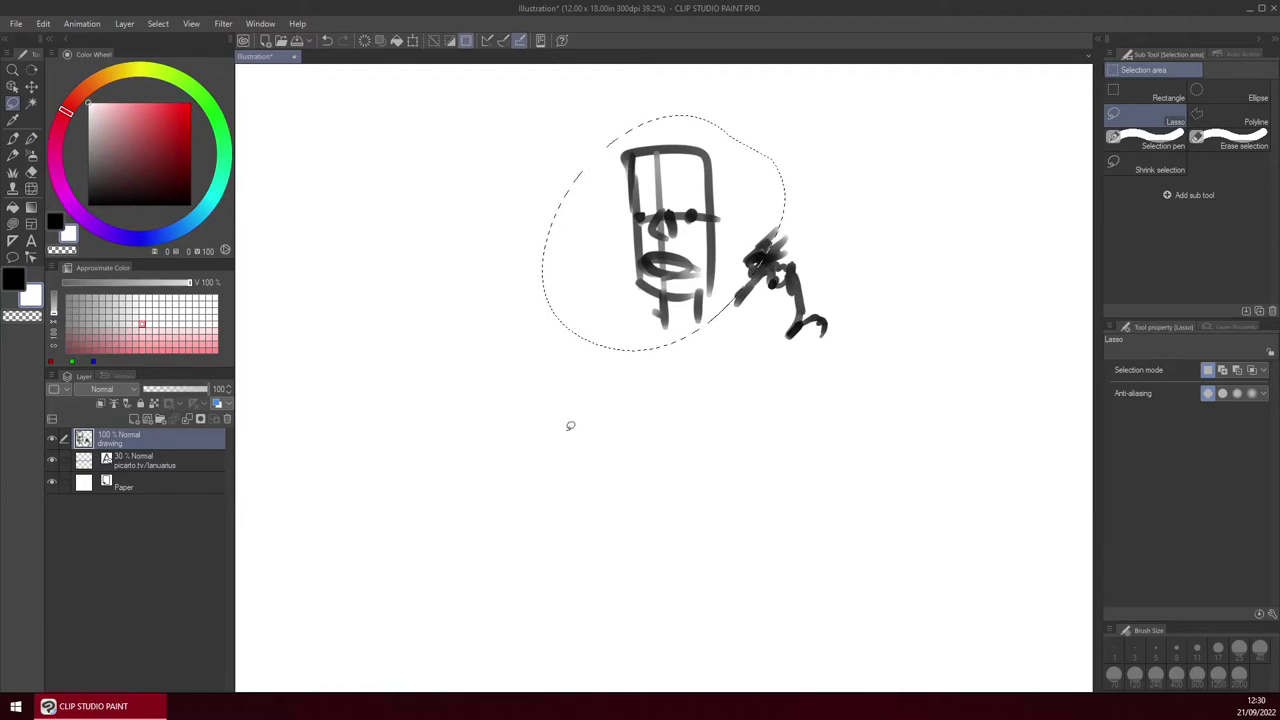
# Auto-select the test strokes beside the face sketch, and clear the selection.
pyautogui.press('b')
pyautogui.press('w')
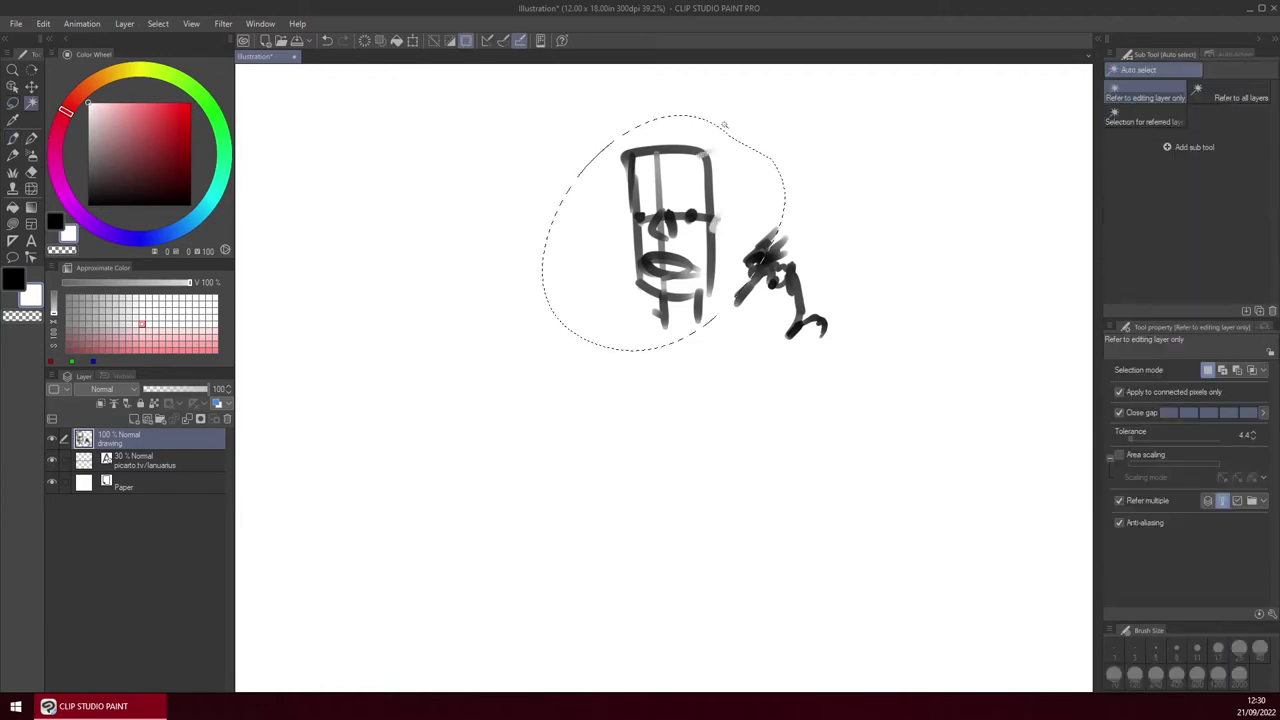
pyautogui.click(752, 263)
pyautogui.hotkey('ctrl', 'd')
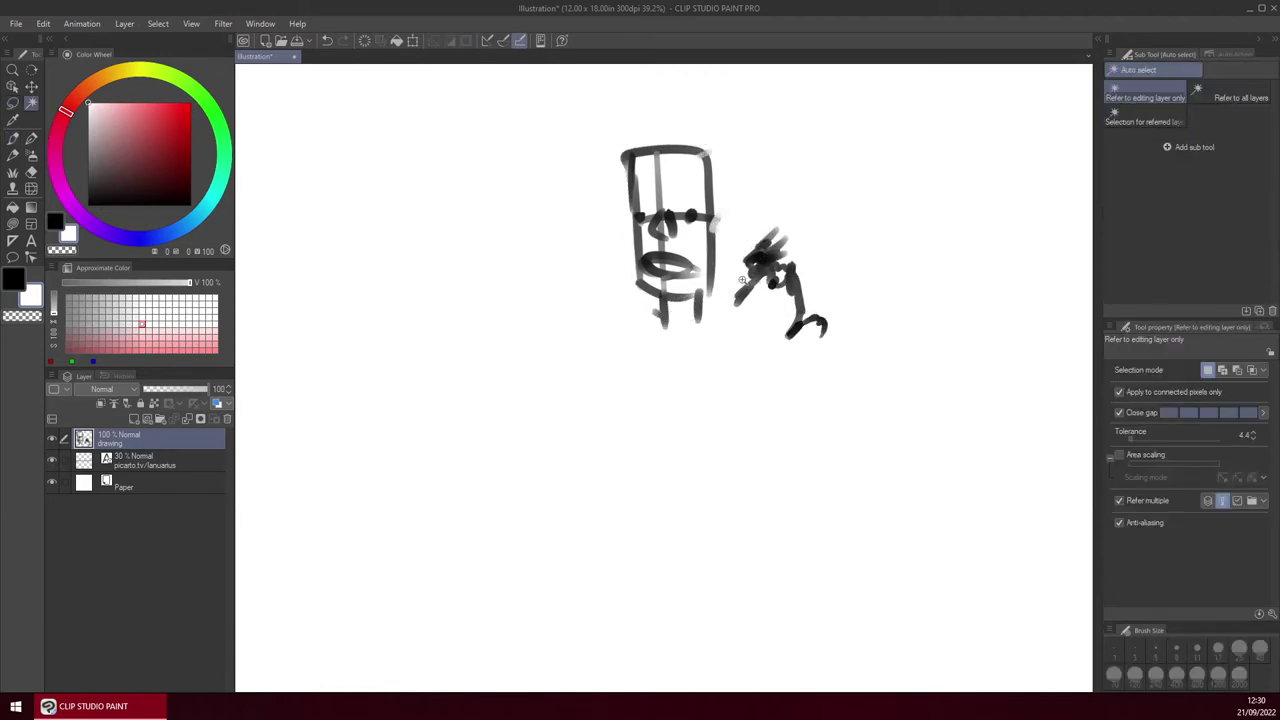
# Try another lasso selection, remove the test strokes beside the face sketch, and leave nothing selected.
pyautogui.scroll(-2, 715, 300)
pyautogui.press('m')
pyautogui.moveTo(700, 174)
pyautogui.mouseDown()
pyautogui.moveTo(726, 329)
pyautogui.moveTo(622, 205)
pyautogui.mouseUp()
pyautogui.moveTo(674, 310)
pyautogui.mouseDown()
pyautogui.moveTo(645, 341)
pyautogui.moveTo(664, 370)
pyautogui.mouseUp()
pyautogui.hotkey('ctrl', 'z')
pyautogui.hotkey('ctrl', 'd')
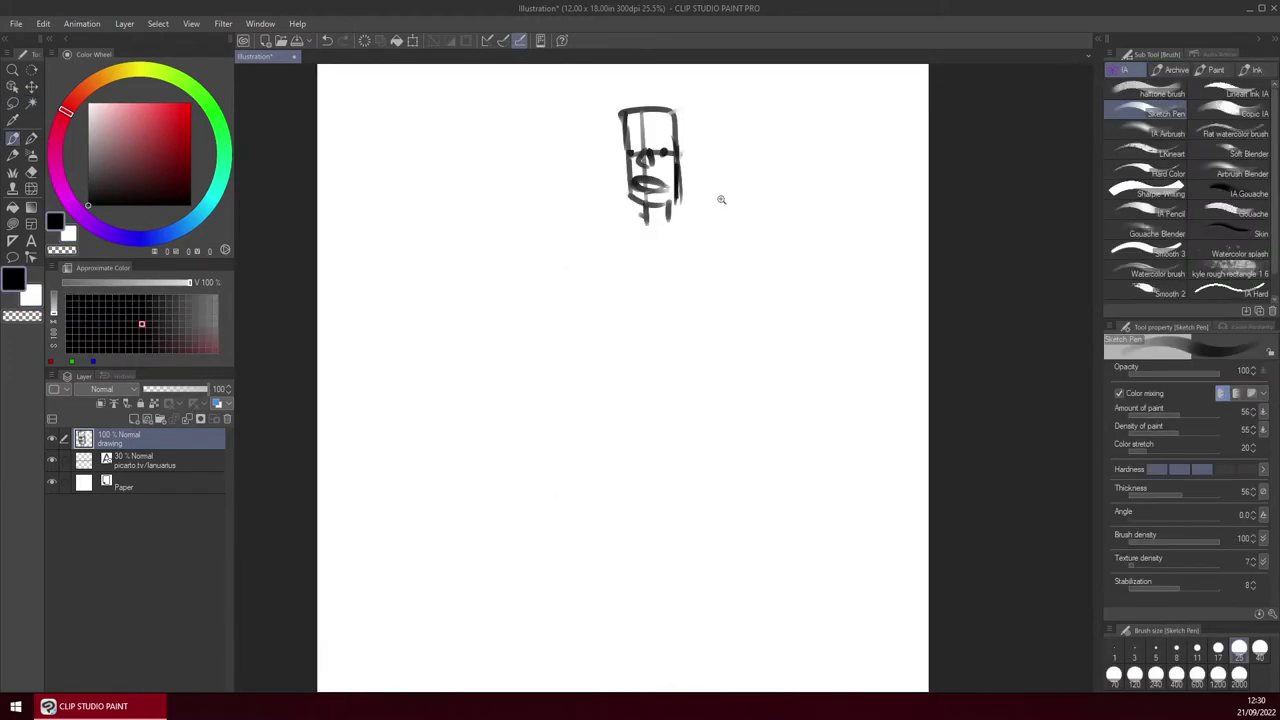
# Set the Sketch Pen to size 40 and sketch the neck, shoulder line and rounded torso outline below the head.
pyautogui.scroll(-2, 720, 200)
pyautogui.press(']')
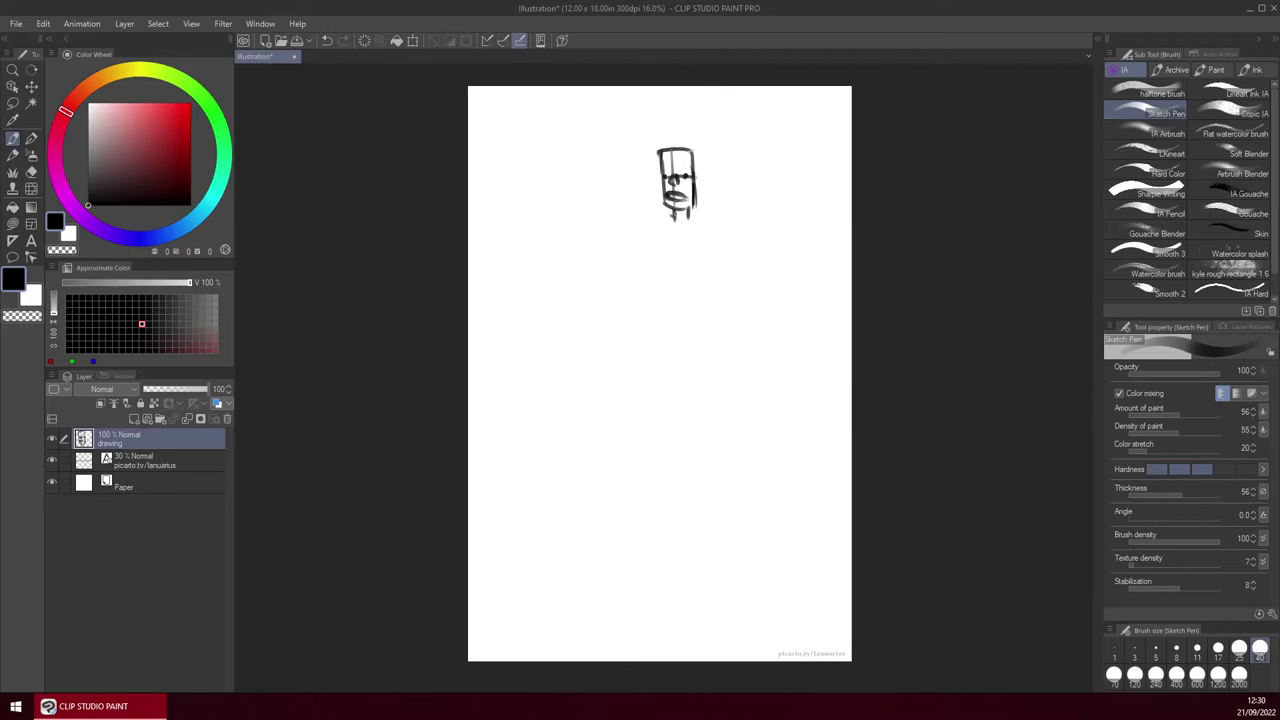
pyautogui.moveTo(671, 221)
pyautogui.mouseDown()
pyautogui.moveTo(713, 209)
pyautogui.moveTo(689, 232)
pyautogui.mouseUp()
pyautogui.moveTo(683, 216)
pyautogui.mouseDown()
pyautogui.moveTo(713, 209)
pyautogui.moveTo(691, 234)
pyautogui.moveTo(702, 251)
pyautogui.moveTo(717, 187)
pyautogui.moveTo(674, 298)
pyautogui.mouseUp()
pyautogui.moveTo(604, 172)
pyautogui.mouseDown()
pyautogui.moveTo(602, 261)
pyautogui.moveTo(623, 291)
pyautogui.moveTo(662, 299)
pyautogui.mouseUp()
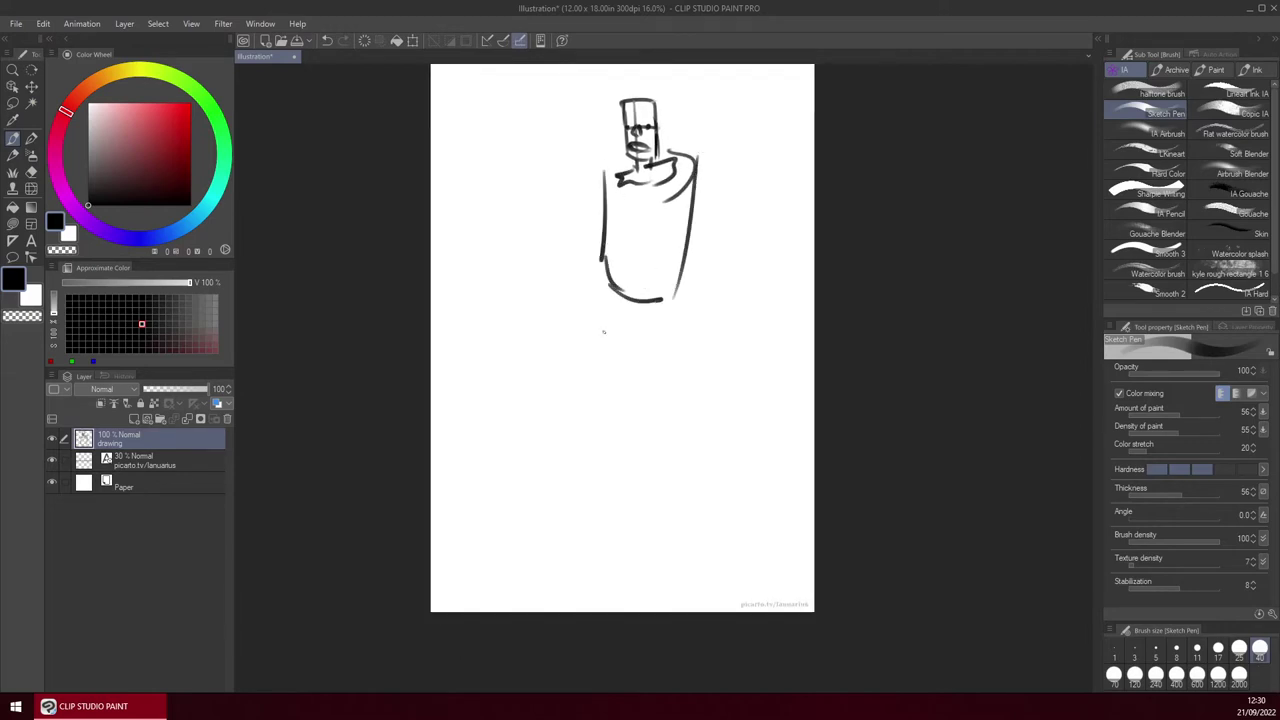
# Add circles for both shoulder joints and reinforce the sides of the torso.
pyautogui.moveTo(604, 172); pyautogui.dragTo(606, 226)
pyautogui.moveTo(600, 172); pyautogui.dragTo(620, 170)
pyautogui.moveTo(692, 164); pyautogui.dragTo(708, 181)
pyautogui.moveTo(606, 216)
pyautogui.mouseDown()
pyautogui.moveTo(616, 298)
pyautogui.moveTo(638, 252)
pyautogui.mouseUp()
pyautogui.moveTo(663, 160)
pyautogui.mouseDown()
pyautogui.moveTo(629, 270)
pyautogui.moveTo(646, 328)
pyautogui.mouseUp()
# Sketch the rounded pelvis block below the torso and join it to the waist.
pyautogui.moveTo(568, 330); pyautogui.dragTo(590, 426)
pyautogui.moveTo(646, 305); pyautogui.dragTo(646, 411)
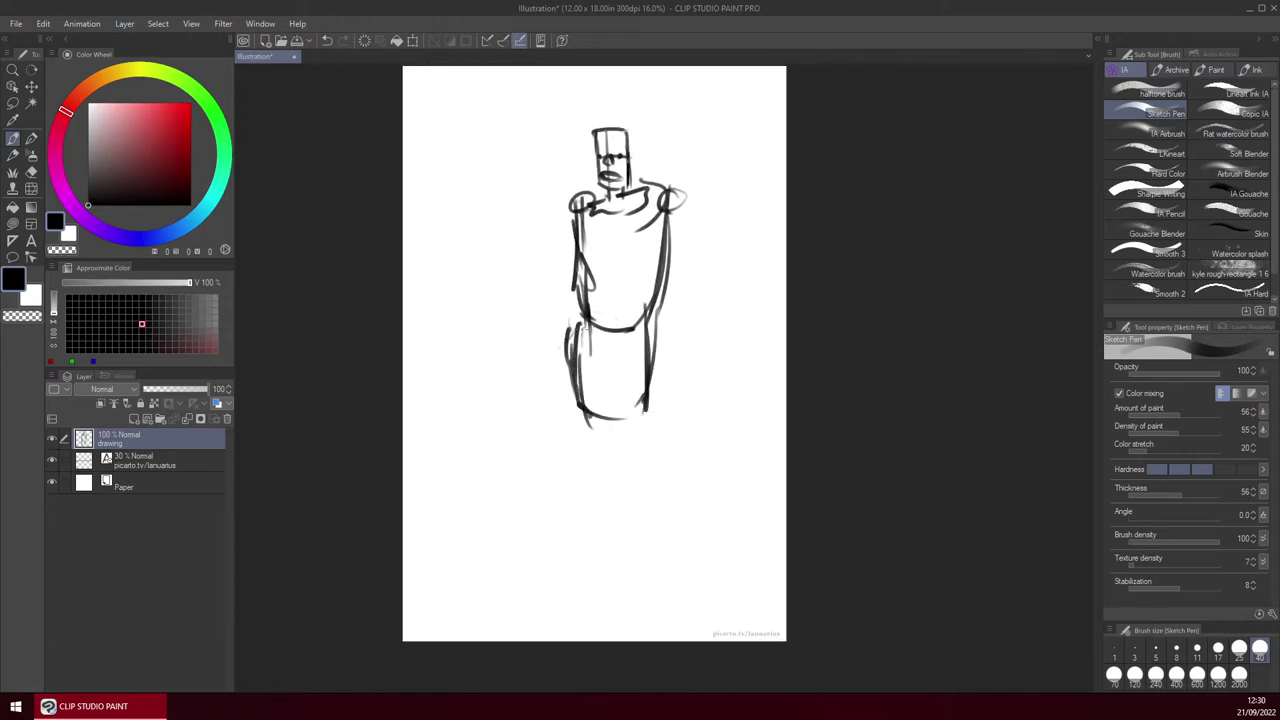
pyautogui.moveTo(587, 318); pyautogui.dragTo(569, 333)
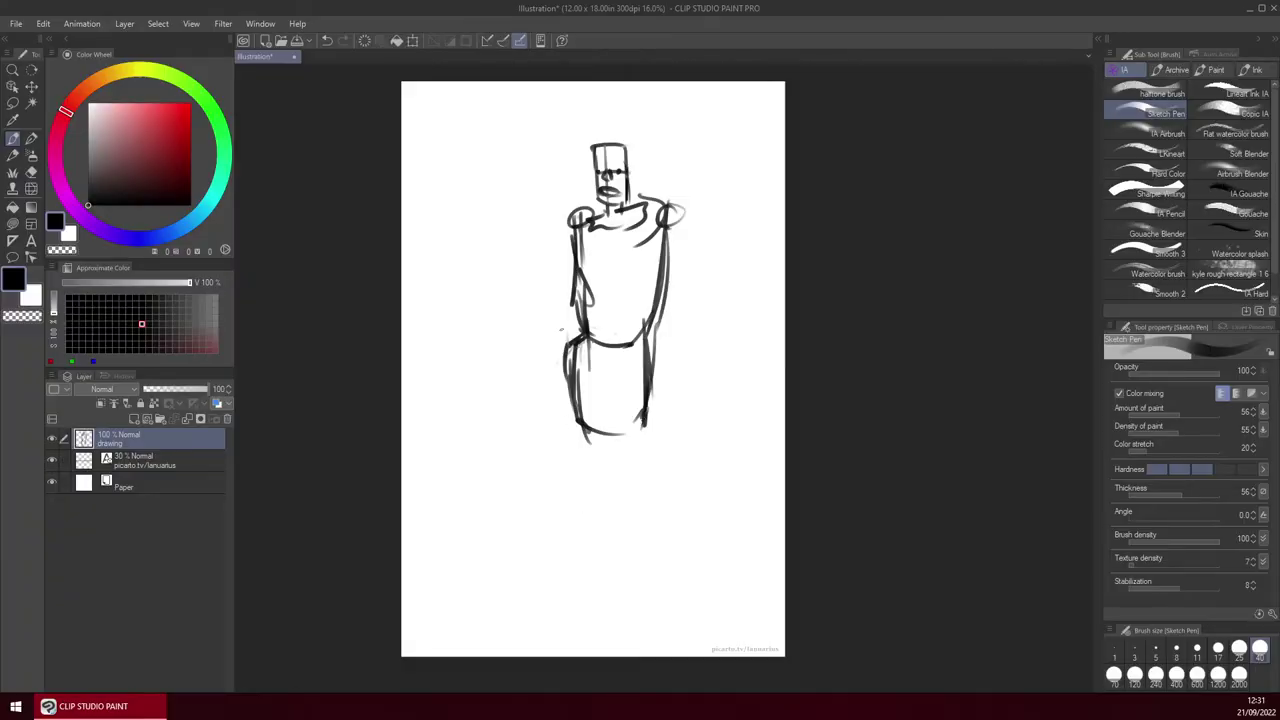
# Sketch the outer and inner contour lines of both thighs below the pelvis.
pyautogui.moveTo(567, 368); pyautogui.dragTo(553, 465)
pyautogui.moveTo(651, 345); pyautogui.dragTo(667, 448)
pyautogui.moveTo(653, 330); pyautogui.dragTo(671, 483)
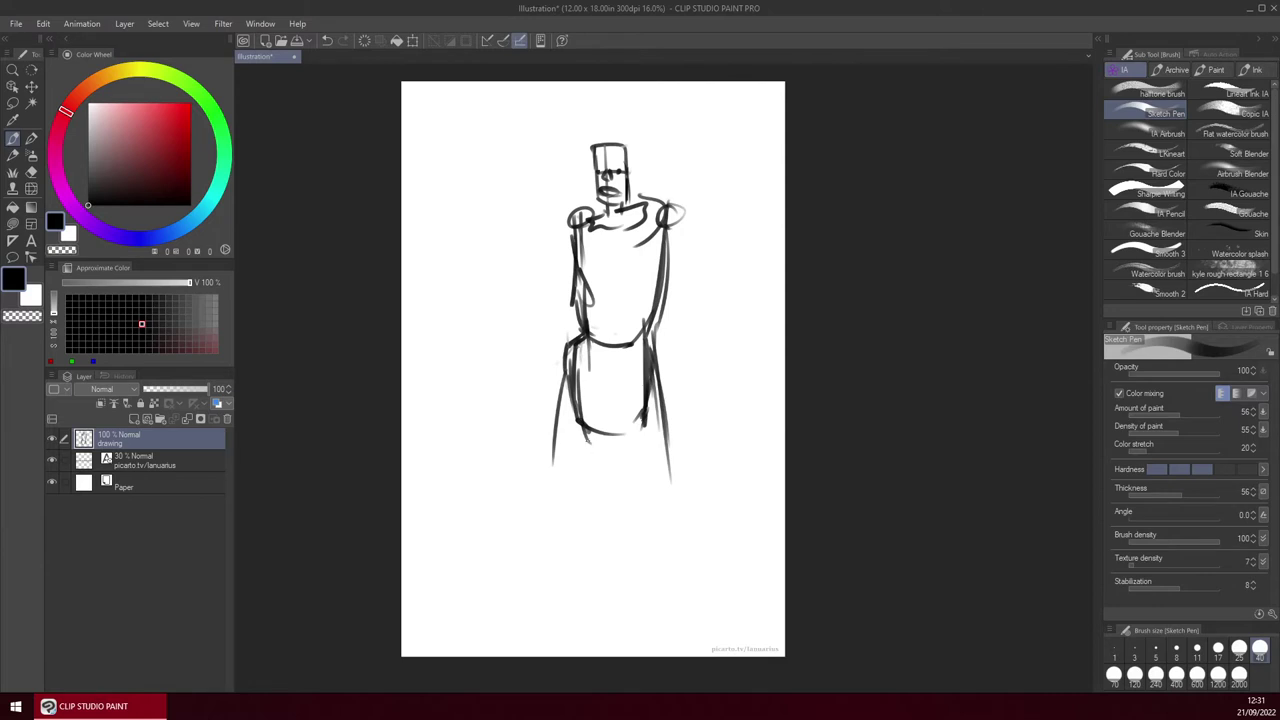
pyautogui.moveTo(590, 430)
pyautogui.mouseDown()
pyautogui.moveTo(583, 499)
pyautogui.moveTo(638, 506)
pyautogui.mouseUp()
pyautogui.moveTo(630, 434); pyautogui.dragTo(642, 492)
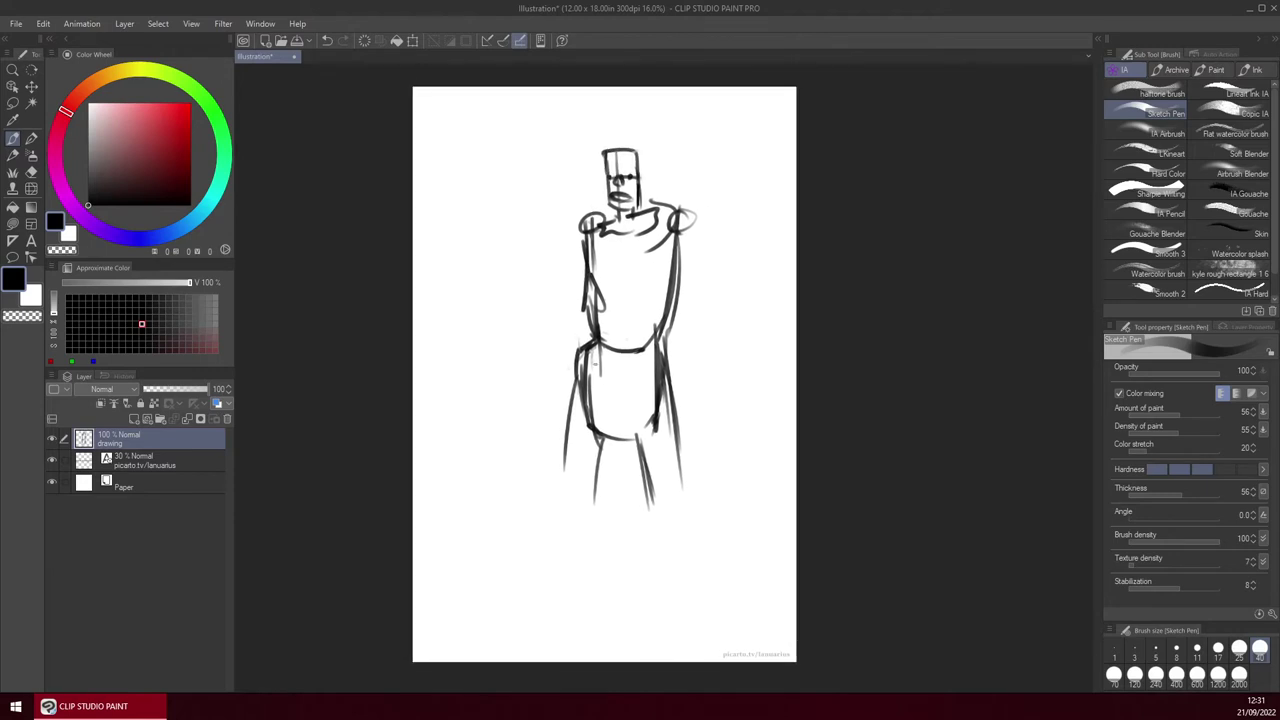
# Reinforce and lengthen the thigh contours down towards the knees.
pyautogui.moveTo(577, 376); pyautogui.dragTo(565, 480)
pyautogui.moveTo(575, 430); pyautogui.dragTo(578, 505)
pyautogui.moveTo(676, 410); pyautogui.dragTo(680, 486)
pyautogui.moveTo(646, 414); pyautogui.dragTo(656, 508)
pyautogui.moveTo(648, 422); pyautogui.dragTo(652, 454)
pyautogui.moveTo(664, 338); pyautogui.dragTo(679, 514)
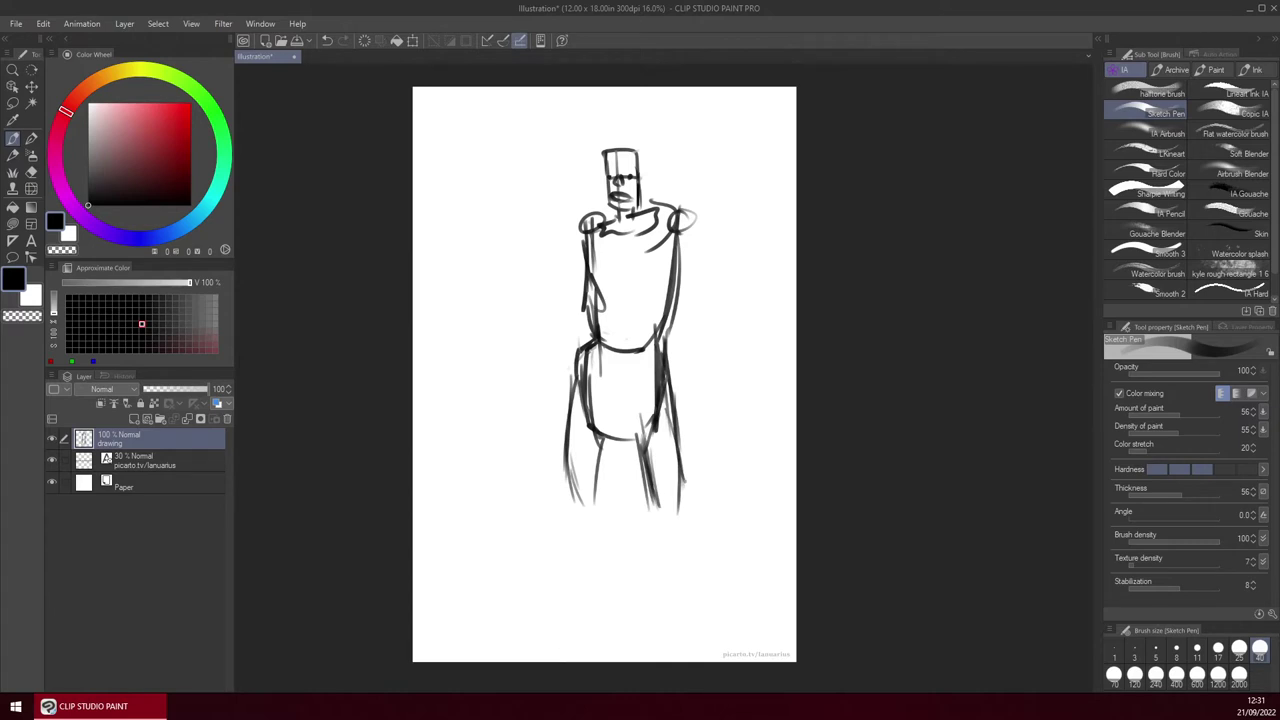
# Sketch a raised, bent arm and its hand beside the chest, and draw curved lines across the chest from the far shoulder.
pyautogui.moveTo(588, 226)
pyautogui.mouseDown()
pyautogui.moveTo(552, 304)
pyautogui.moveTo(570, 320)
pyautogui.mouseUp()
pyautogui.moveTo(556, 284)
pyautogui.mouseDown()
pyautogui.moveTo(529, 270)
pyautogui.moveTo(547, 232)
pyautogui.moveTo(536, 204)
pyautogui.mouseUp()
pyautogui.moveTo(540, 204)
pyautogui.mouseDown()
pyautogui.moveTo(548, 232)
pyautogui.moveTo(496, 228)
pyautogui.moveTo(512, 254)
pyautogui.mouseUp()
pyautogui.moveTo(514, 256)
pyautogui.mouseDown()
pyautogui.moveTo(548, 246)
pyautogui.moveTo(508, 226)
pyautogui.moveTo(546, 201)
pyautogui.mouseUp()
pyautogui.moveTo(548, 205); pyautogui.dragTo(607, 254)
pyautogui.moveTo(674, 222)
pyautogui.mouseDown()
pyautogui.moveTo(606, 246)
pyautogui.moveTo(628, 268)
pyautogui.mouseUp()
pyautogui.moveTo(530, 246); pyautogui.dragTo(560, 320)
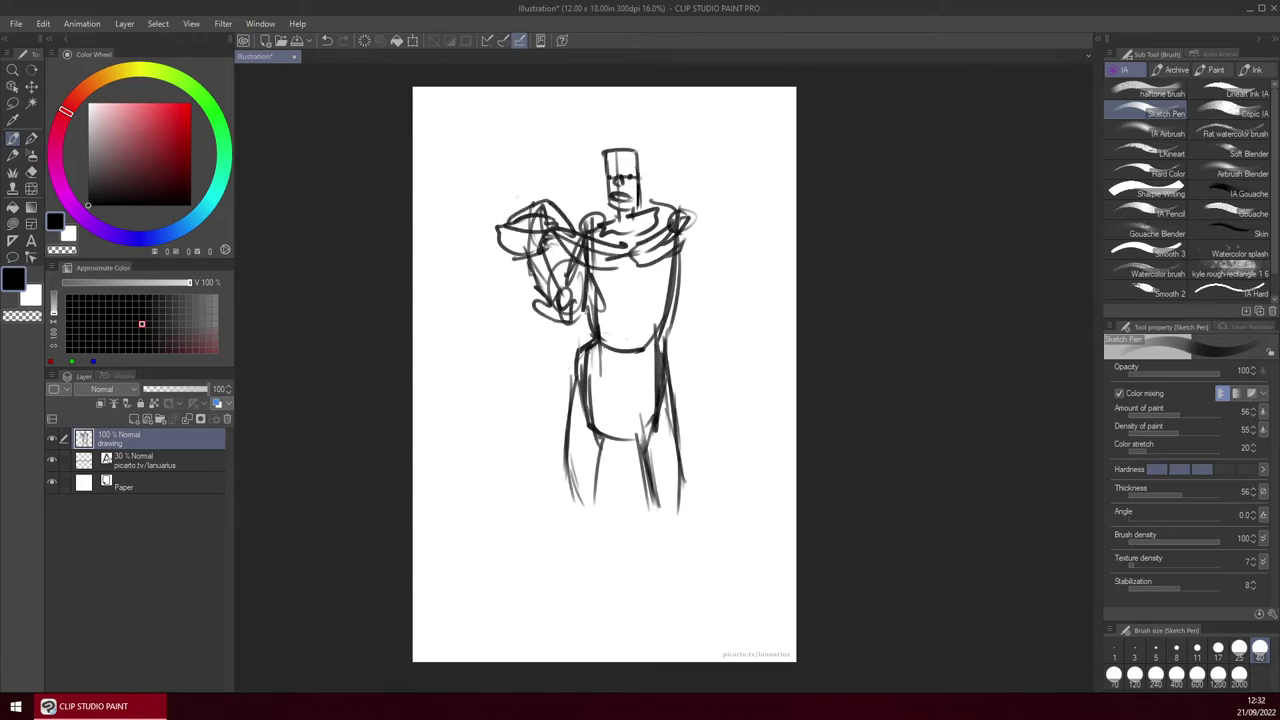
# Draw baggy trouser outlines around the thighs, and add the lower legs and feet.
pyautogui.moveTo(604, 409); pyautogui.dragTo(597, 496)
pyautogui.moveTo(564, 378); pyautogui.dragTo(540, 459)
pyautogui.moveTo(666, 386); pyautogui.dragTo(687, 499)
pyautogui.moveTo(537, 460)
pyautogui.mouseDown()
pyautogui.moveTo(574, 504)
pyautogui.moveTo(576, 591)
pyautogui.mouseUp()
pyautogui.moveTo(587, 514); pyautogui.dragTo(588, 592)
pyautogui.moveTo(660, 500)
pyautogui.mouseDown()
pyautogui.moveTo(667, 608)
pyautogui.moveTo(698, 610)
pyautogui.mouseUp()
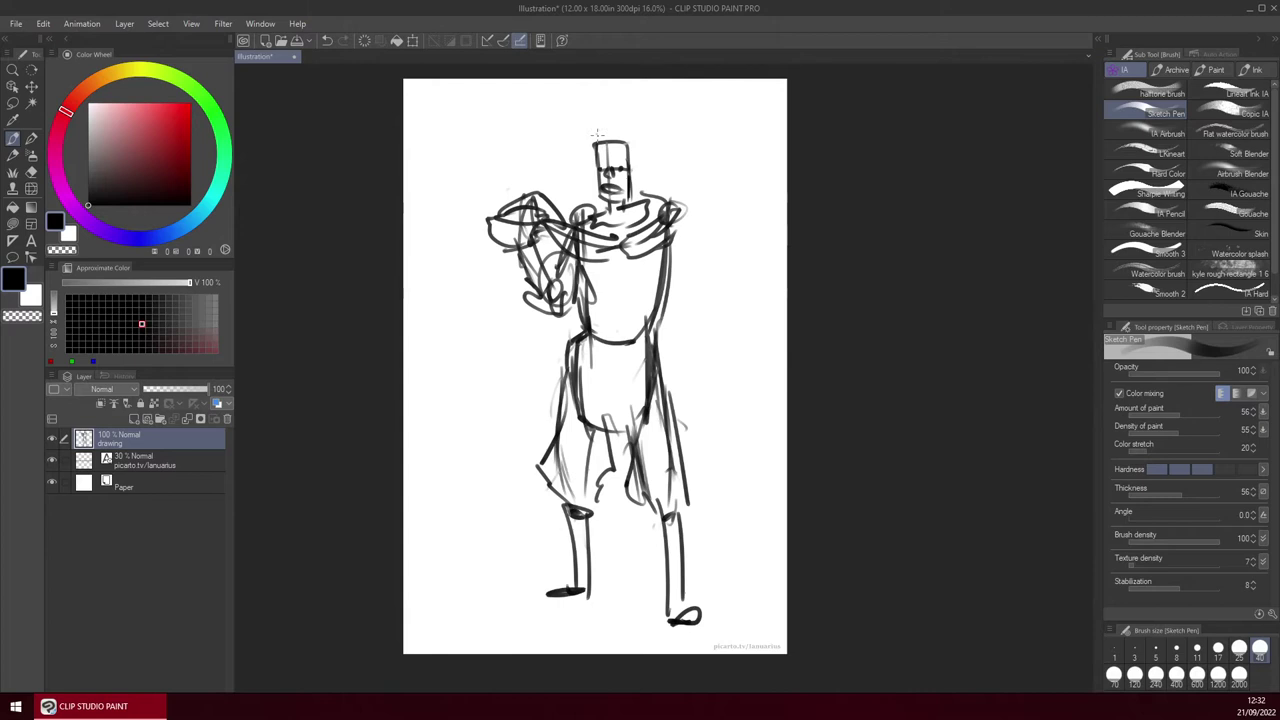
# Add a hair outline along the head and sketch a long, point-down sword with a crossguard beside the figure.
pyautogui.moveTo(632, 136); pyautogui.dragTo(632, 192)
pyautogui.moveTo(486, 309)
pyautogui.mouseDown()
pyautogui.moveTo(572, 299)
pyautogui.moveTo(530, 527)
pyautogui.mouseUp()
pyautogui.moveTo(528, 532); pyautogui.dragTo(580, 626)
pyautogui.moveTo(568, 322); pyautogui.dragTo(548, 590)
pyautogui.moveTo(528, 344); pyautogui.dragTo(542, 460)
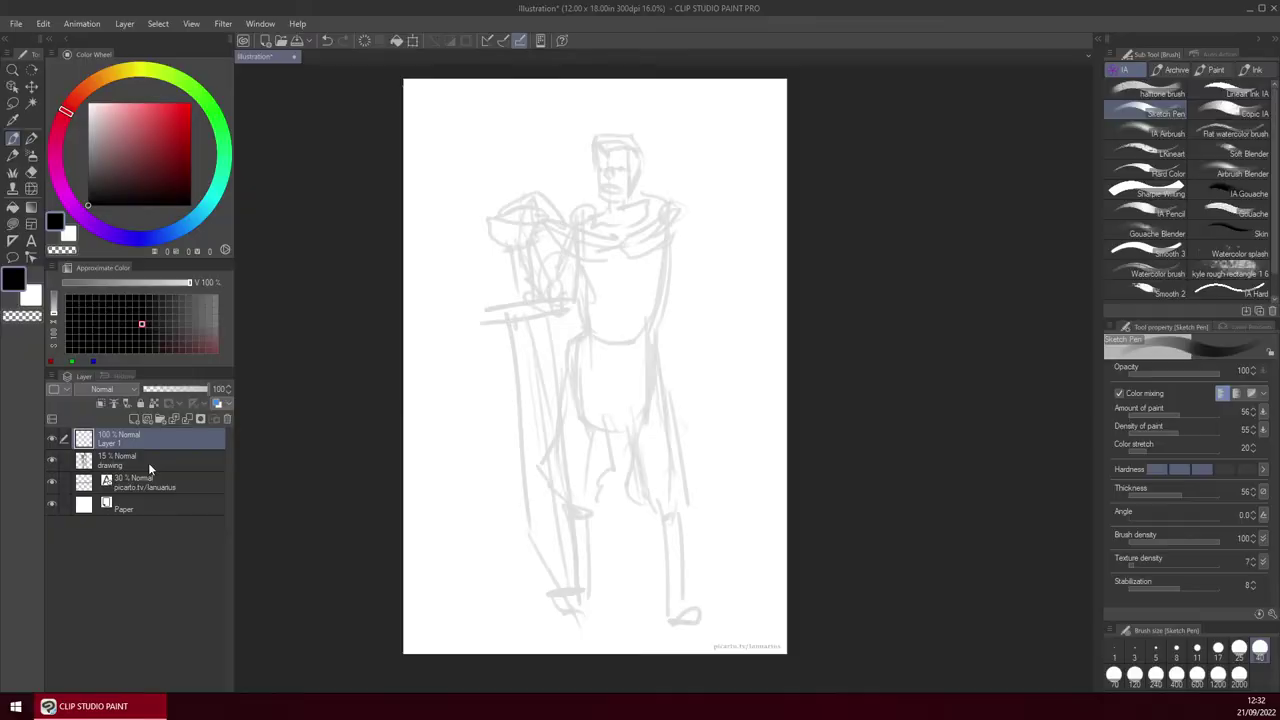
# Draw brow and eye marks on Layer 1 with the Sketch Pen at size 25, and add a new layer and merge it down.
pyautogui.click(149, 463)
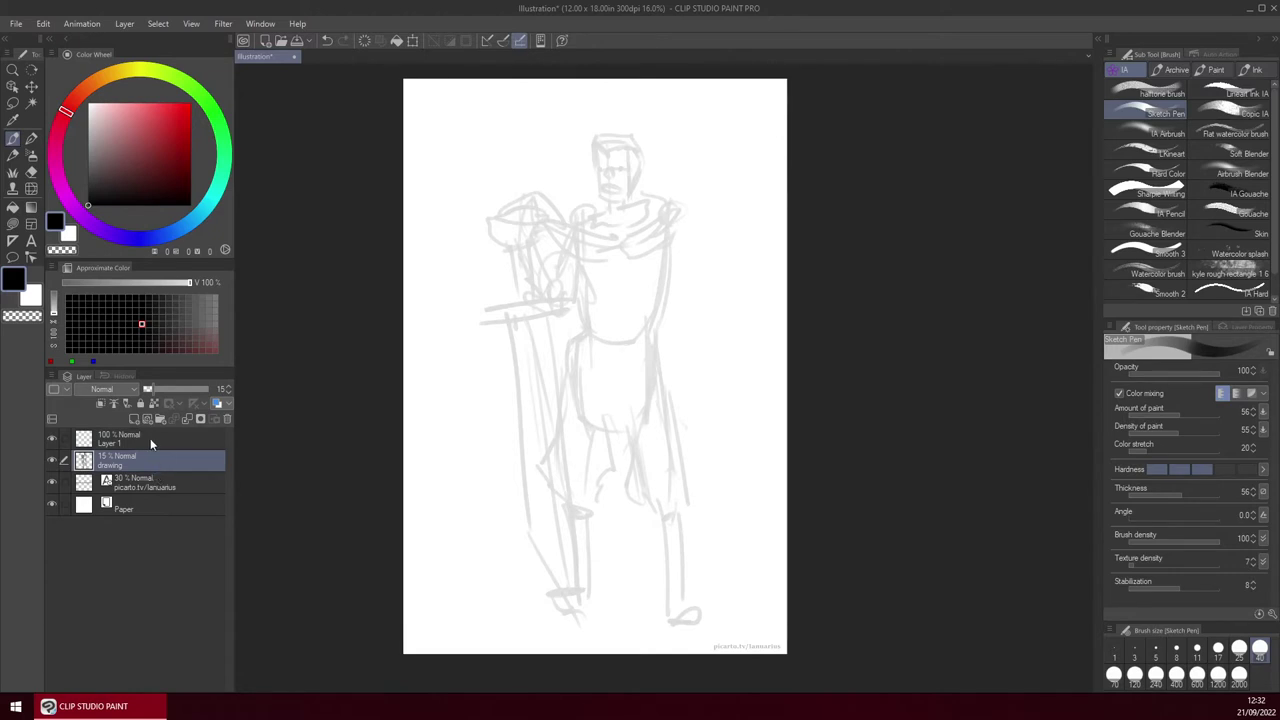
pyautogui.click(162, 438)
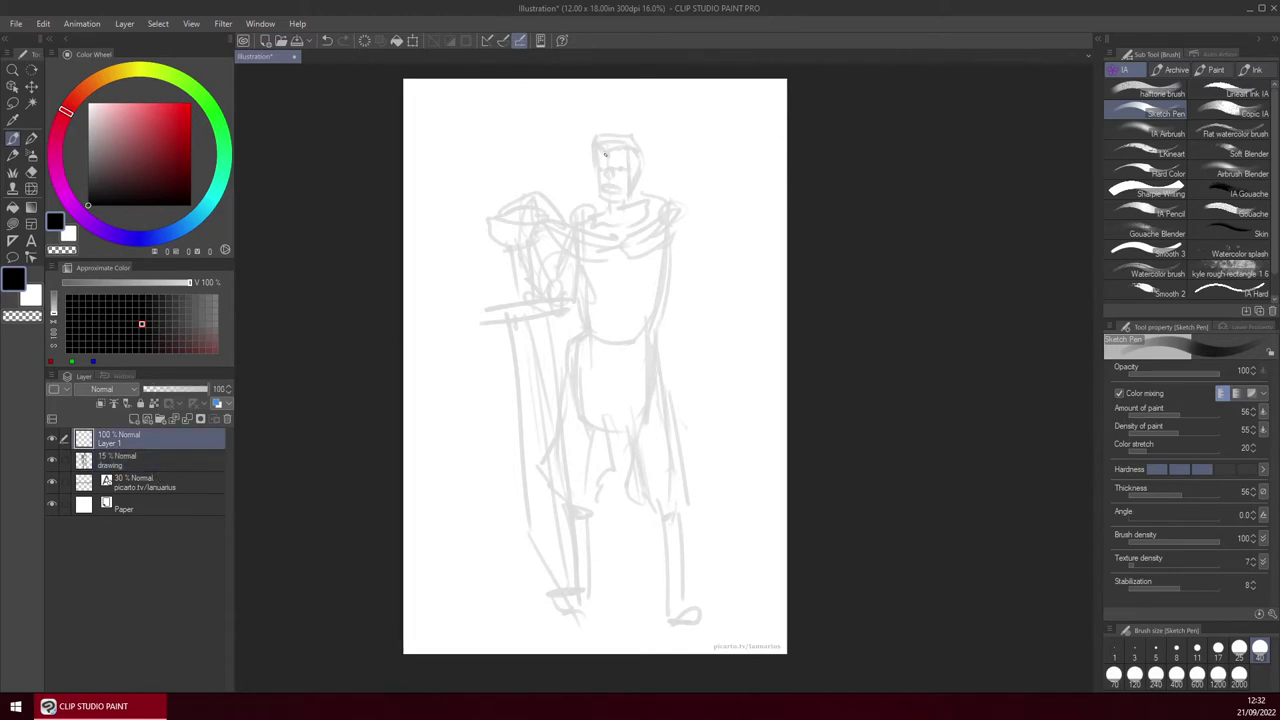
pyautogui.press('[')
pyautogui.moveTo(597, 149)
pyautogui.mouseDown()
pyautogui.moveTo(598, 172)
pyautogui.moveTo(622, 166)
pyautogui.moveTo(607, 157)
pyautogui.mouseUp()
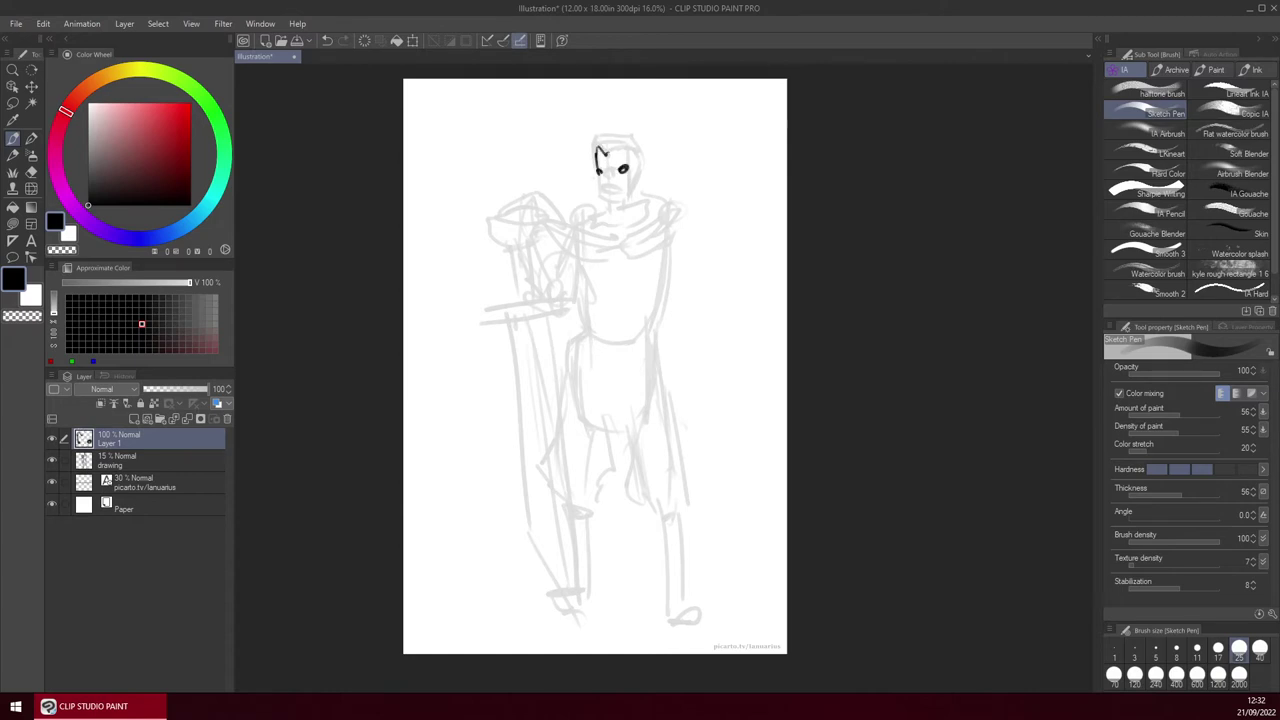
pyautogui.hotkey('ctrl', 'shift', 'n')
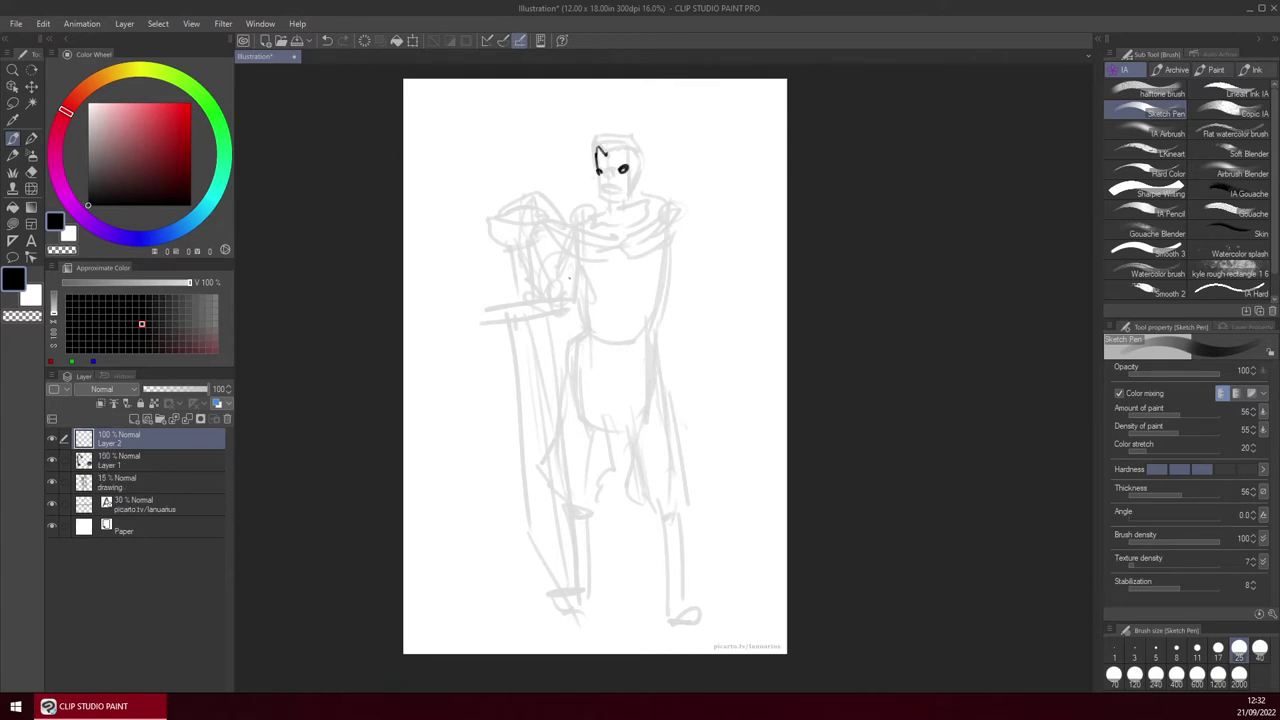
pyautogui.hotkey('ctrl', 'e')
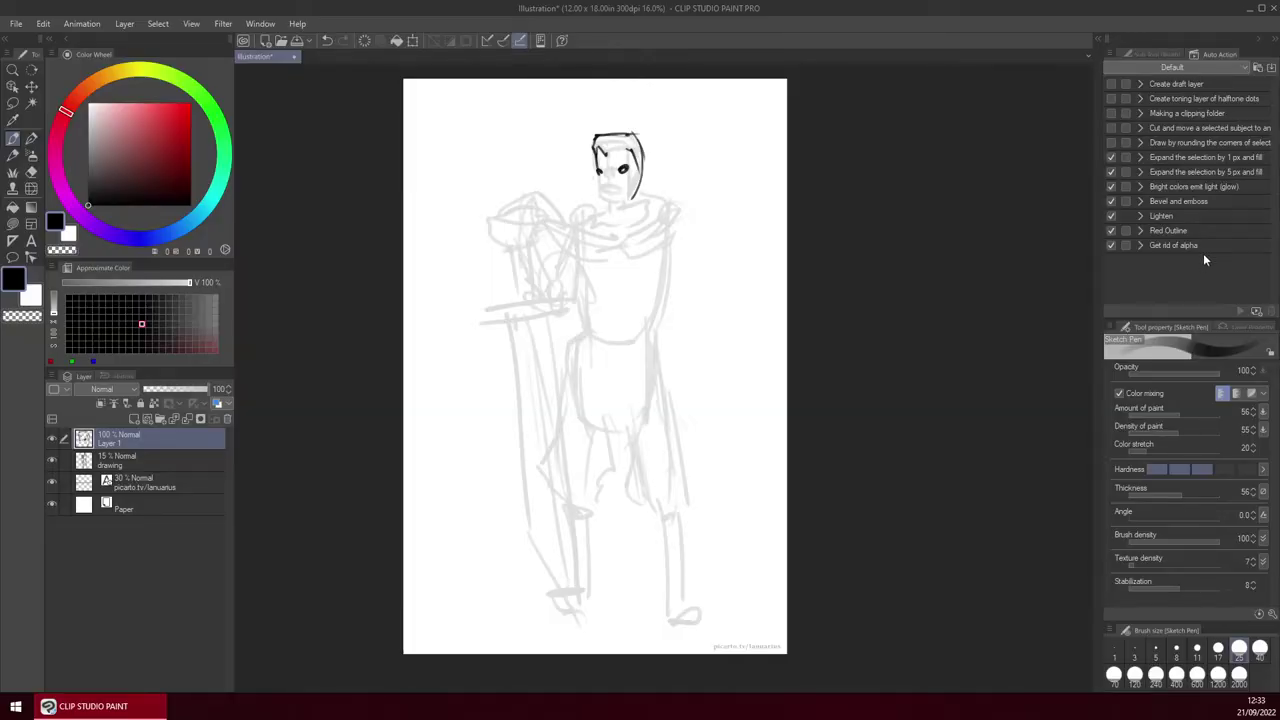
# Examine the commands recorded in the Lighten auto action, and return to the brush list.
pyautogui.click(1175, 190)
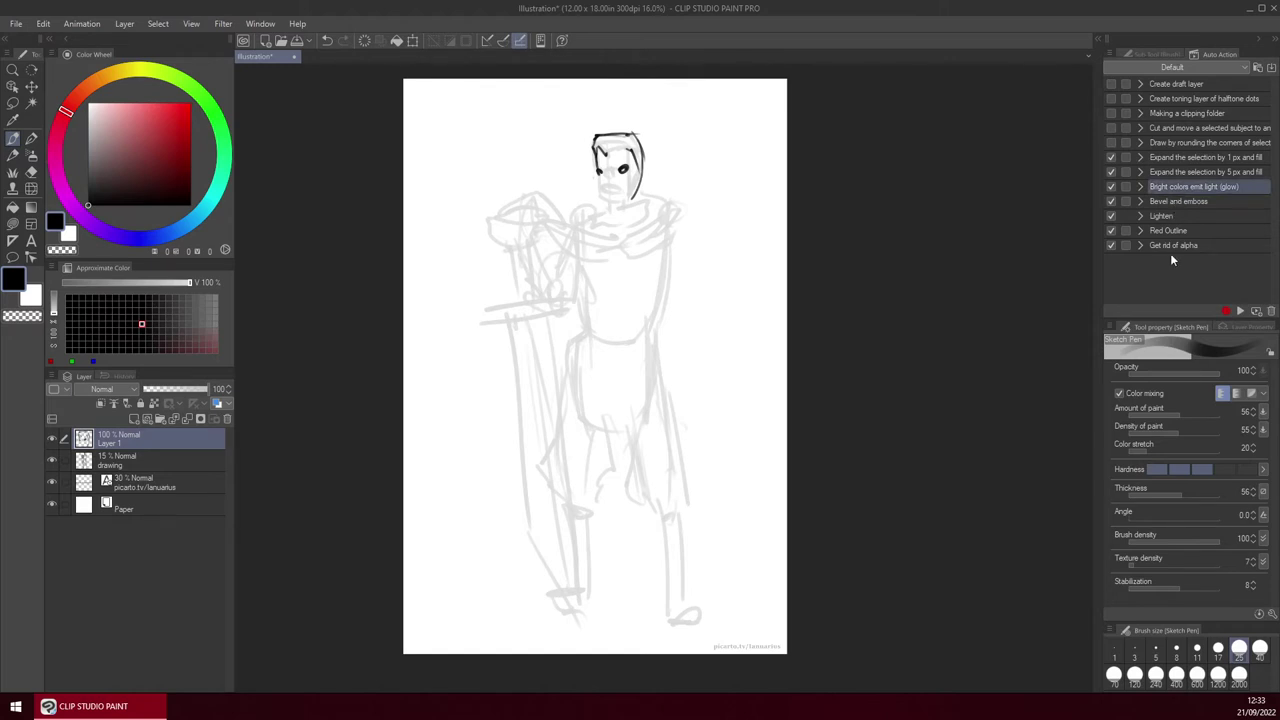
pyautogui.click(1180, 217)
pyautogui.click(1140, 217)
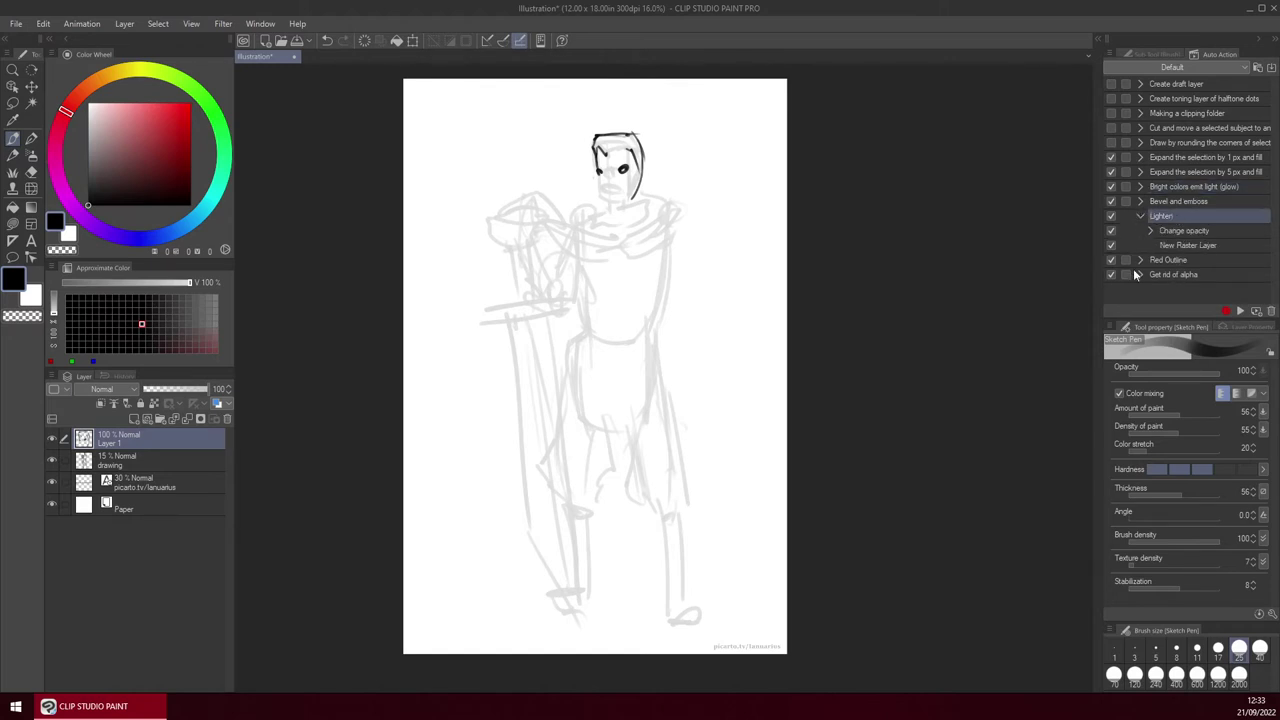
pyautogui.click(1192, 245)
pyautogui.click(1150, 54)
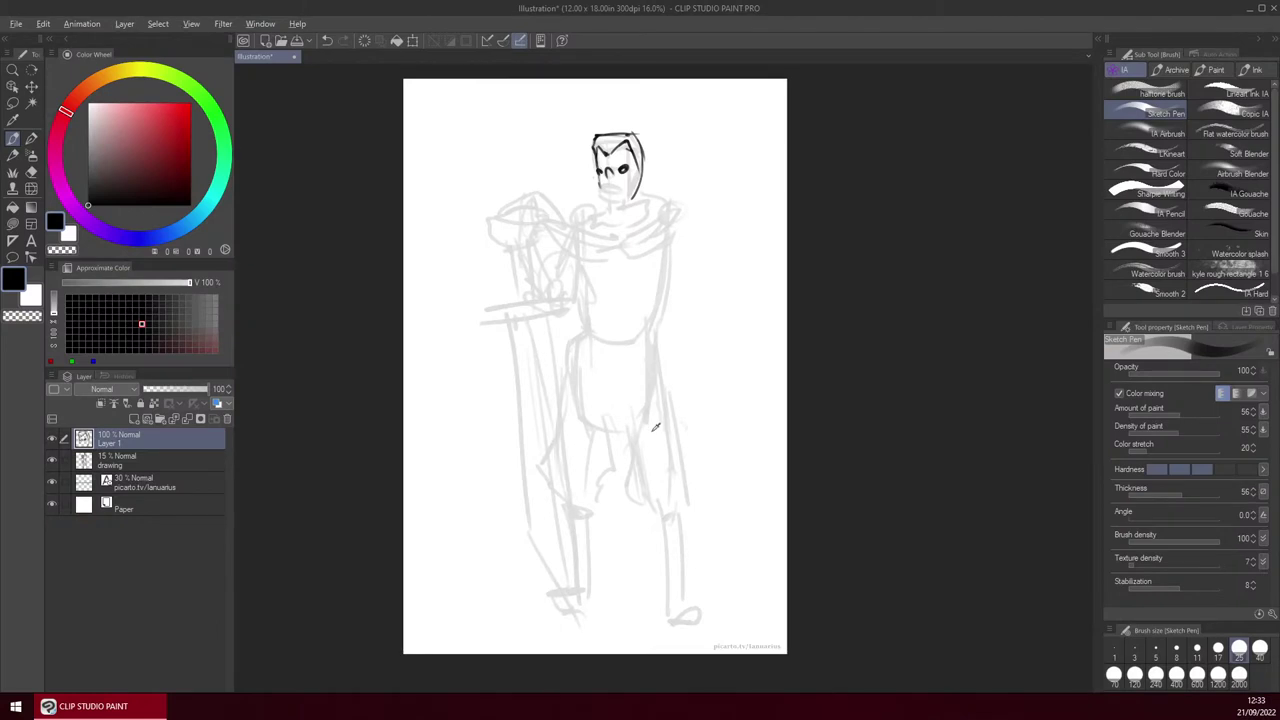
# Switch the active layer back and forth between Layer 1 and the drawing layer, finishing on Layer 1.
pyautogui.hotkey('alt', '[')
pyautogui.hotkey('alt', ']')
pyautogui.hotkey('alt', '[')
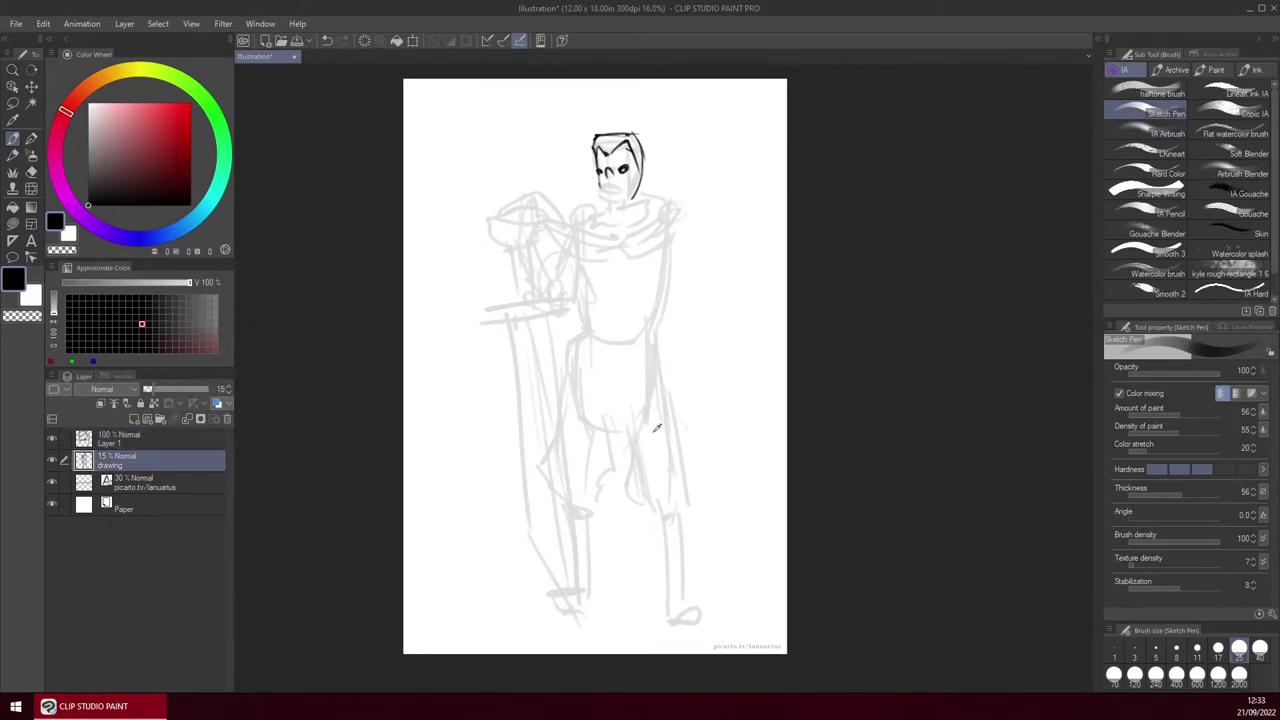
pyautogui.hotkey('alt', '[')
pyautogui.hotkey('alt', ']')
pyautogui.hotkey('alt', ']')
pyautogui.hotkey('alt', '[')
pyautogui.hotkey('alt', ']')
# Outline the neck and shoulders, reduce the Sketch Pen to size 17, and draw the upper arm with its short sleeve.
pyautogui.moveTo(569, 214)
pyautogui.mouseDown()
pyautogui.moveTo(674, 202)
pyautogui.moveTo(738, 236)
pyautogui.moveTo(703, 193)
pyautogui.moveTo(728, 222)
pyautogui.moveTo(712, 256)
pyautogui.mouseUp()
pyautogui.scroll(2, 689, 240)
pyautogui.press('[')
pyautogui.press('[')
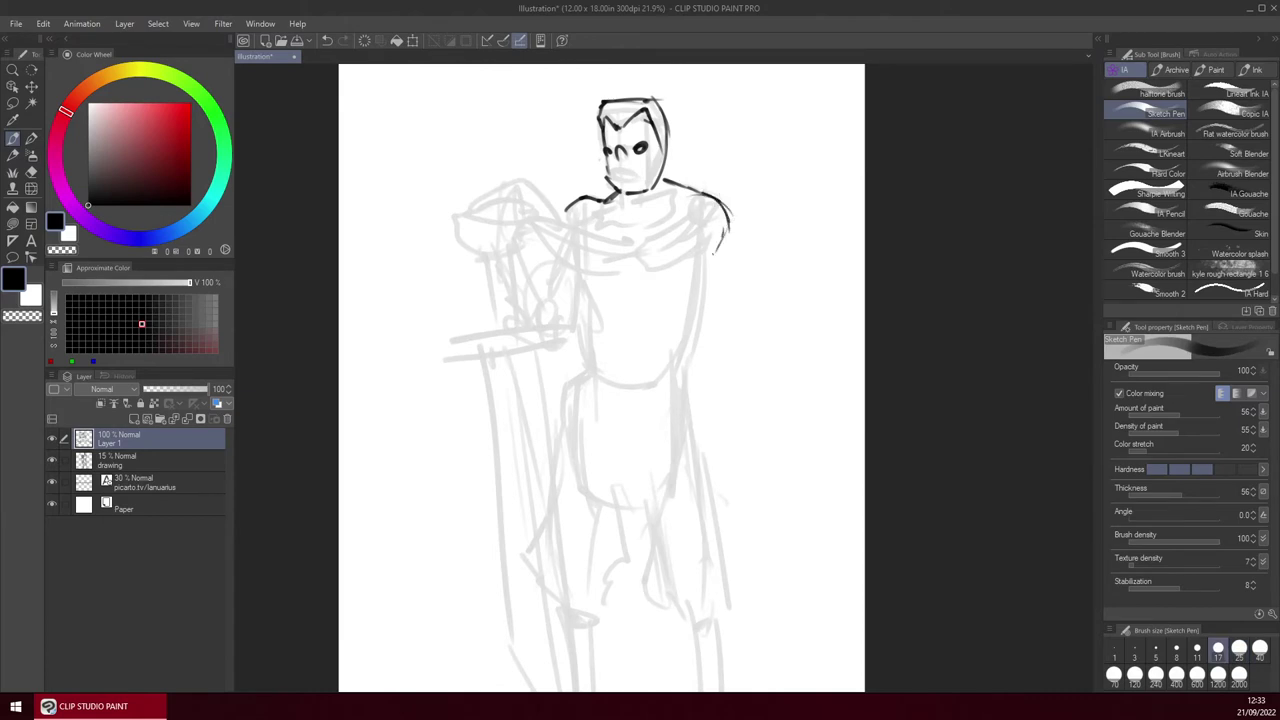
pyautogui.moveTo(682, 212)
pyautogui.mouseDown()
pyautogui.moveTo(714, 258)
pyautogui.moveTo(670, 270)
pyautogui.mouseUp()
pyautogui.moveTo(676, 274); pyautogui.dragTo(700, 270)
pyautogui.moveTo(664, 226)
pyautogui.mouseDown()
pyautogui.moveTo(702, 214)
pyautogui.moveTo(676, 198)
pyautogui.moveTo(696, 194)
pyautogui.mouseUp()
pyautogui.moveTo(694, 198)
pyautogui.mouseDown()
pyautogui.moveTo(710, 190)
pyautogui.moveTo(703, 273)
pyautogui.mouseUp()
pyautogui.moveTo(659, 224); pyautogui.dragTo(672, 280)
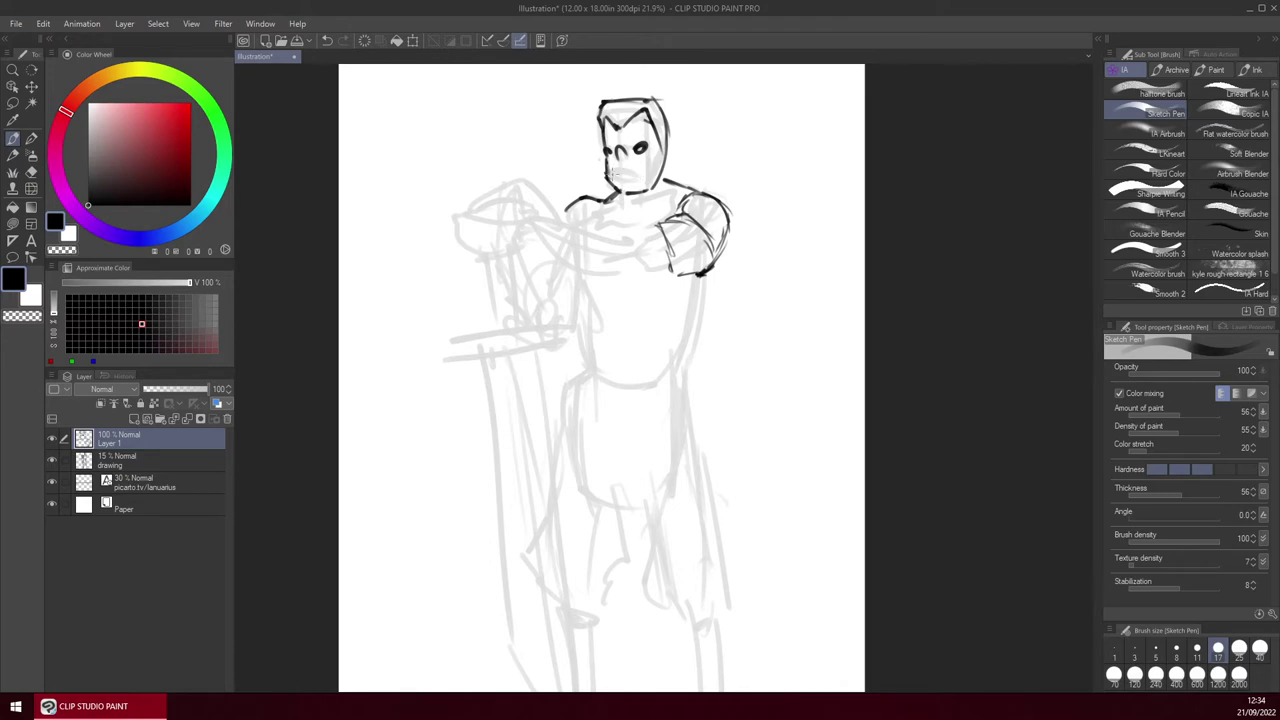
# Draw the frowning mouth, spiky hair and ear on the head, and add a folded collar around the neck.
pyautogui.moveTo(616, 172); pyautogui.dragTo(642, 176)
pyautogui.moveTo(602, 118)
pyautogui.mouseDown()
pyautogui.moveTo(640, 90)
pyautogui.moveTo(670, 140)
pyautogui.moveTo(668, 180)
pyautogui.mouseUp()
pyautogui.moveTo(666, 178); pyautogui.dragTo(688, 182)
pyautogui.moveTo(608, 198); pyautogui.dragTo(600, 220)
pyautogui.moveTo(670, 188); pyautogui.dragTo(618, 222)
pyautogui.moveTo(694, 180); pyautogui.dragTo(672, 204)
pyautogui.moveTo(684, 208); pyautogui.dragTo(622, 242)
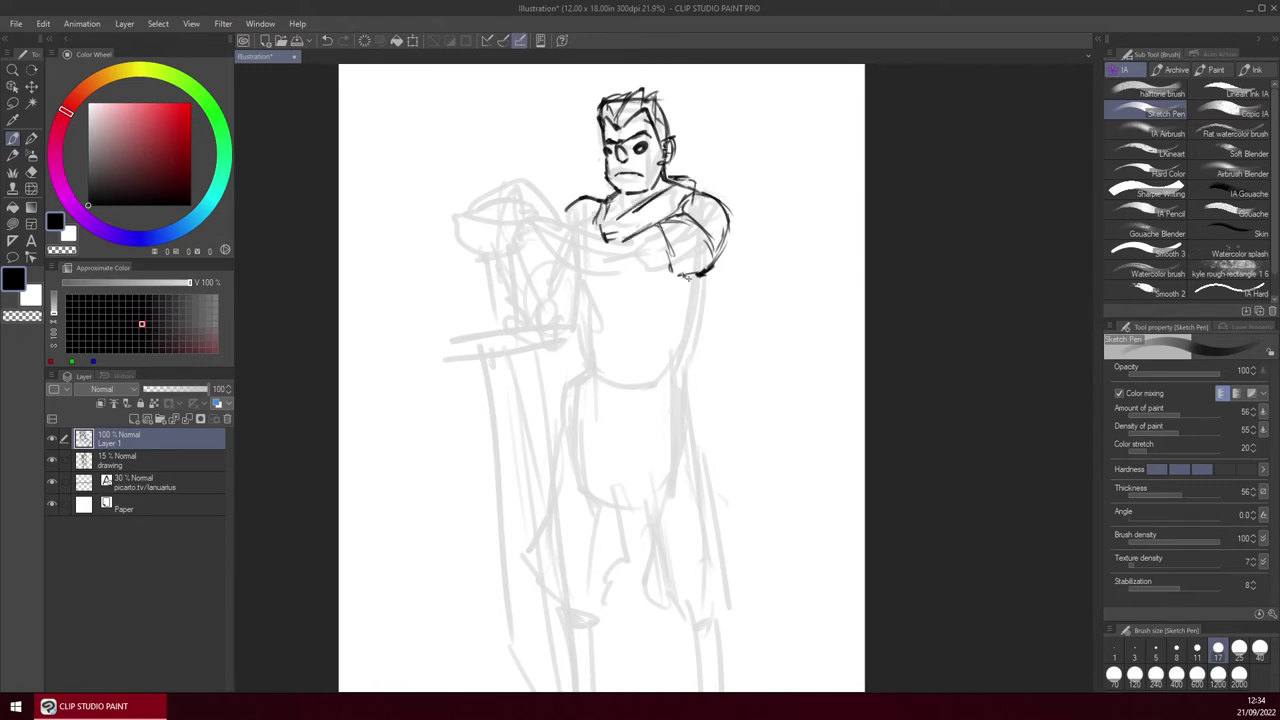
# Draw the forearm reaching from the sleeve towards the sword hilt.
pyautogui.hotkey('ctrl', 'l')
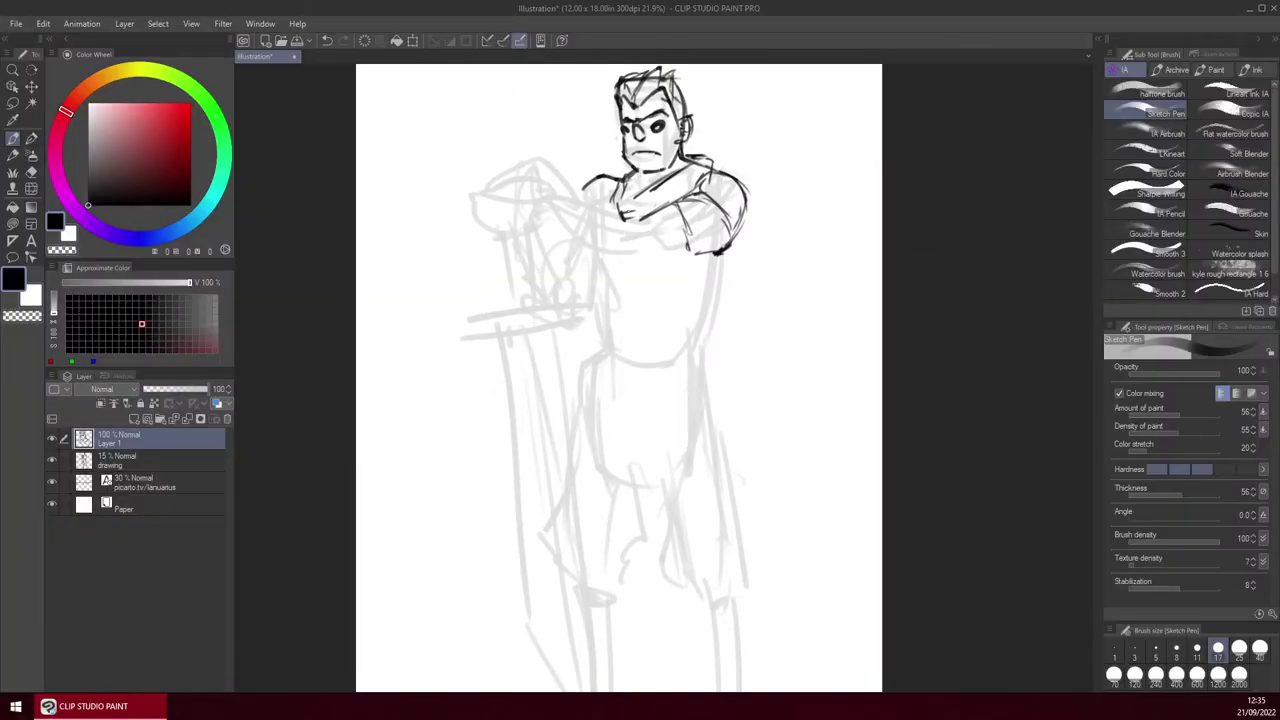
pyautogui.moveTo(543, 207)
pyautogui.mouseDown()
pyautogui.moveTo(579, 200)
pyautogui.moveTo(631, 253)
pyautogui.moveTo(657, 215)
pyautogui.moveTo(672, 224)
pyautogui.moveTo(670, 274)
pyautogui.mouseUp()
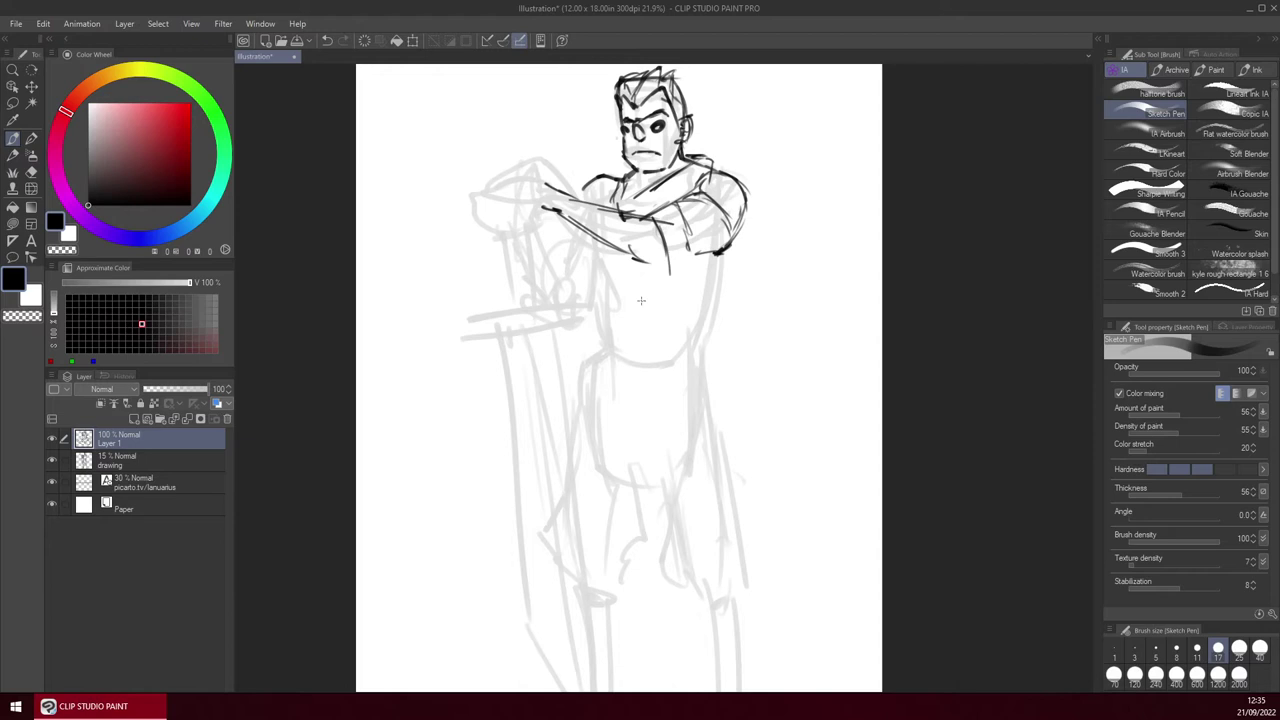
# Cycle through the ruler sub tools and settle on the Symmetrical ruler.
pyautogui.press('u')
pyautogui.press('u')
pyautogui.press('u')
pyautogui.press('u')
pyautogui.press('u')
pyautogui.press('u')
pyautogui.press('u')
pyautogui.press('u')
pyautogui.press('u')
pyautogui.press('u')
pyautogui.press('u')
pyautogui.press('u')
pyautogui.press('u')
pyautogui.press('u')
pyautogui.press('u')
pyautogui.press('u')
pyautogui.press('u')
pyautogui.press('u')
pyautogui.press('u')
pyautogui.press('u')
pyautogui.press('u')
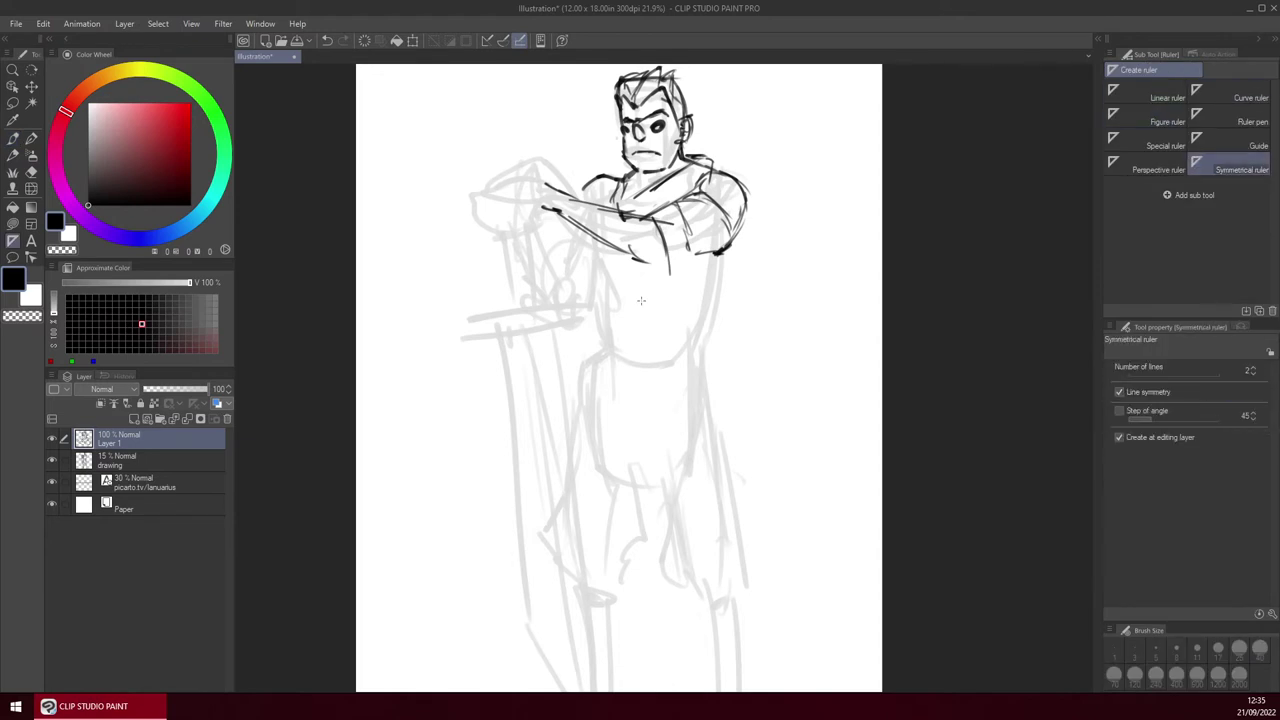
pyautogui.press('u')
pyautogui.press('u')
pyautogui.press('u')
pyautogui.press('u')
pyautogui.press('u')
pyautogui.press('u')
pyautogui.press('u')
pyautogui.press('u')
pyautogui.press('u')
pyautogui.press('u')
pyautogui.press('u')
pyautogui.press('u')
pyautogui.press('u')
pyautogui.press('u')
pyautogui.press('u')
pyautogui.press('u')
pyautogui.press('u')
pyautogui.press('u')
pyautogui.press('u')
pyautogui.press('u')
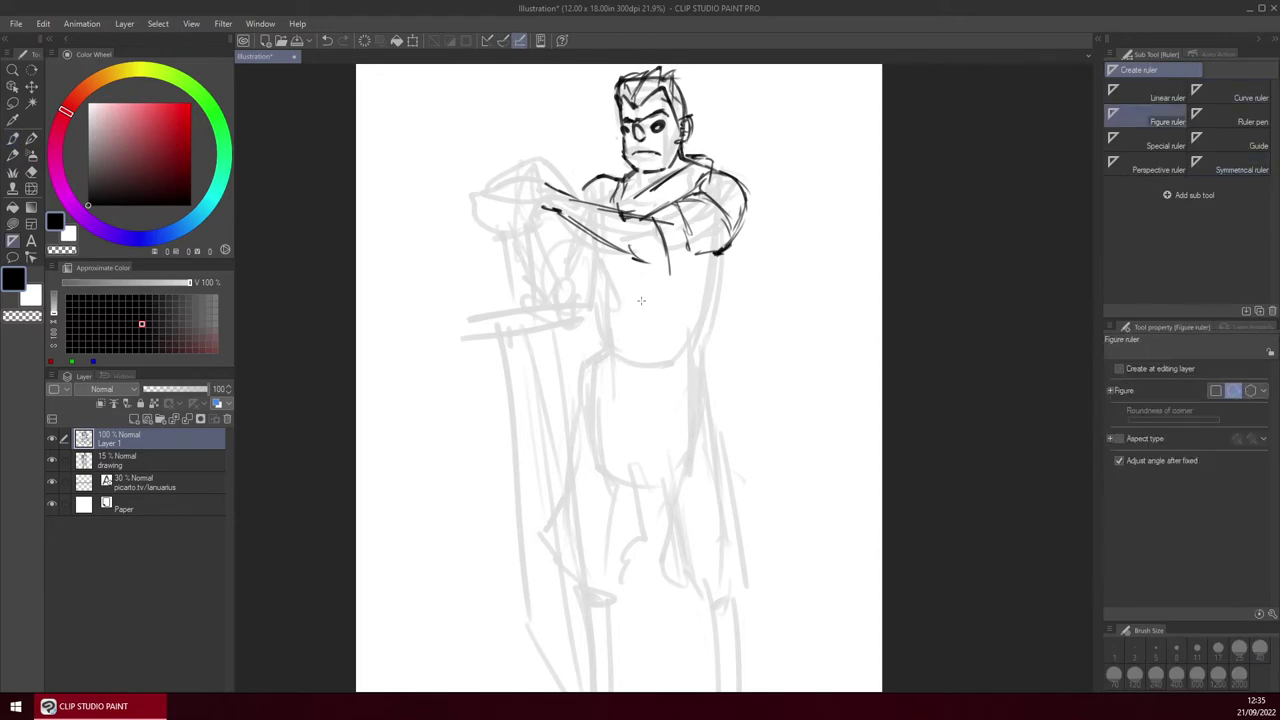
pyautogui.press('u')
pyautogui.press('u')
pyautogui.press('u')
pyautogui.press('u')
pyautogui.press('u')
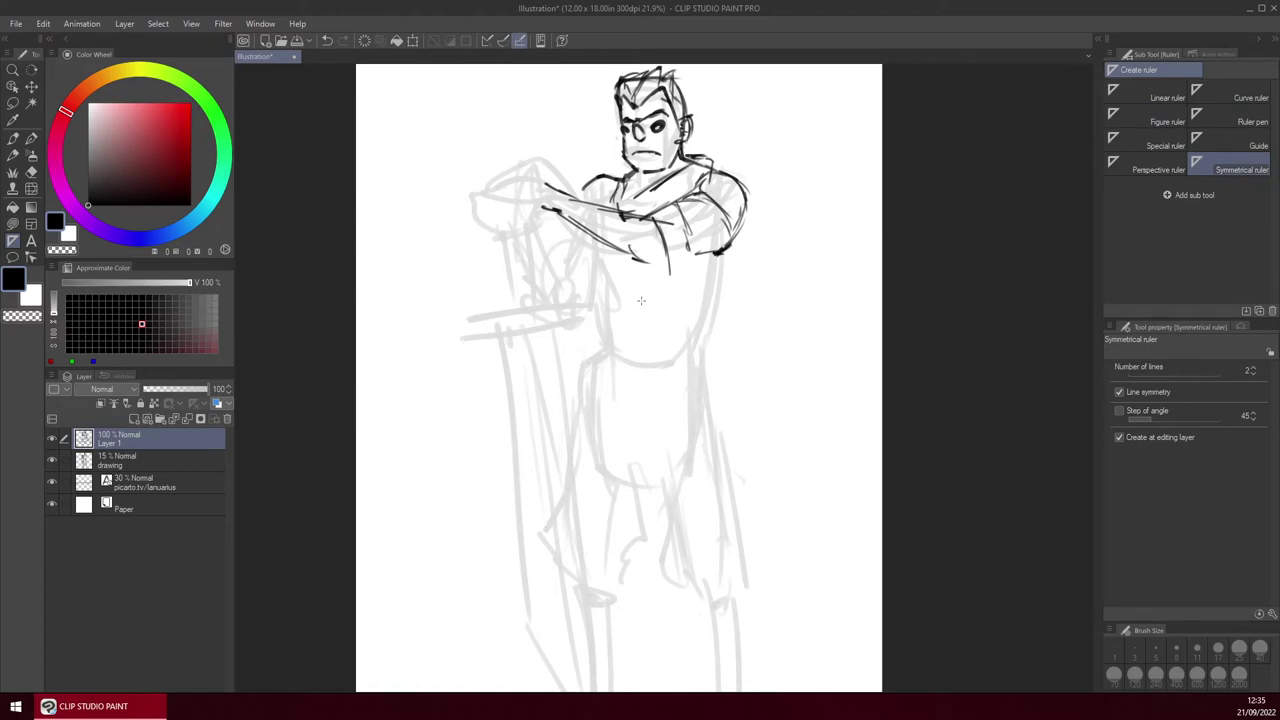
pyautogui.press('u')
pyautogui.press('u')
pyautogui.press('u')
pyautogui.press('u')
pyautogui.press('u')
pyautogui.press('u')
pyautogui.press('u')
pyautogui.press('u')
pyautogui.press('u')
pyautogui.press('u')
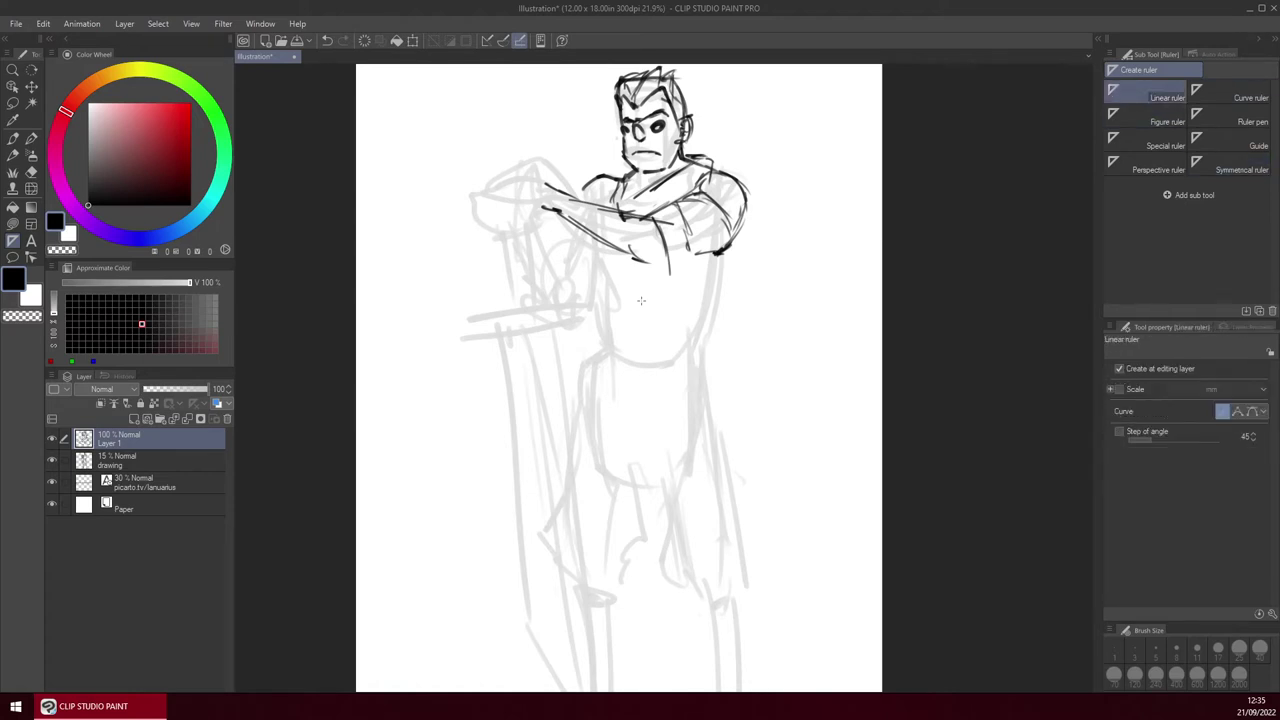
pyautogui.press('u')
pyautogui.press('u')
pyautogui.press('u')
pyautogui.press('u')
pyautogui.press('u')
pyautogui.press('u')
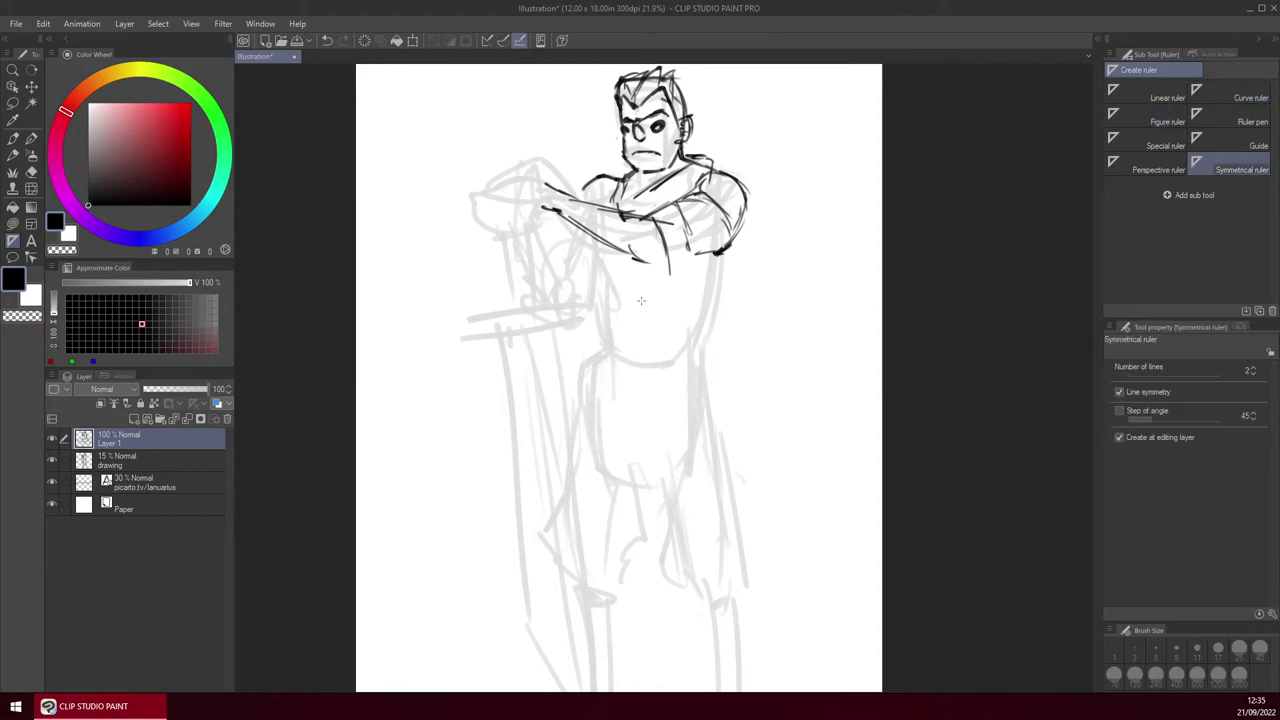
# Test mirrored strokes with a vertical symmetrical ruler through the figure, and delete the ruler.
pyautogui.moveTo(648, 140); pyautogui.dragTo(646, 540)
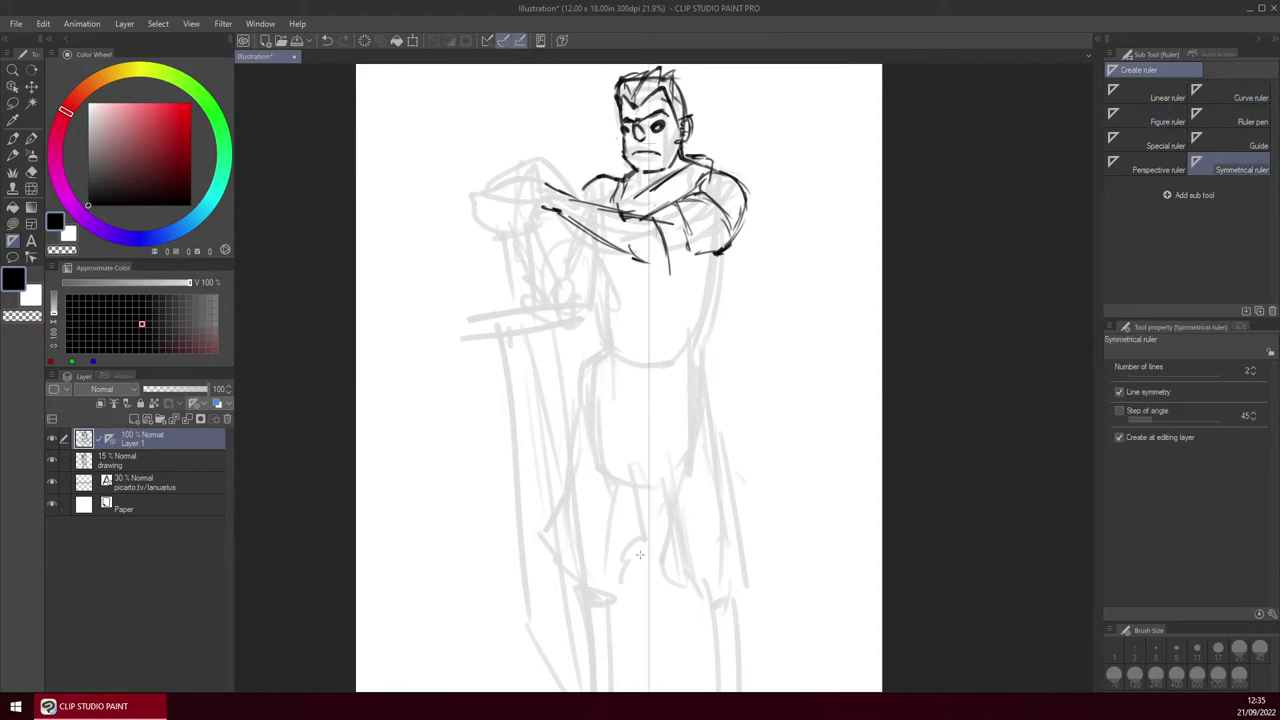
pyautogui.press('b')
pyautogui.moveTo(678, 328)
pyautogui.mouseDown()
pyautogui.moveTo(717, 301)
pyautogui.moveTo(750, 354)
pyautogui.moveTo(673, 390)
pyautogui.mouseUp()
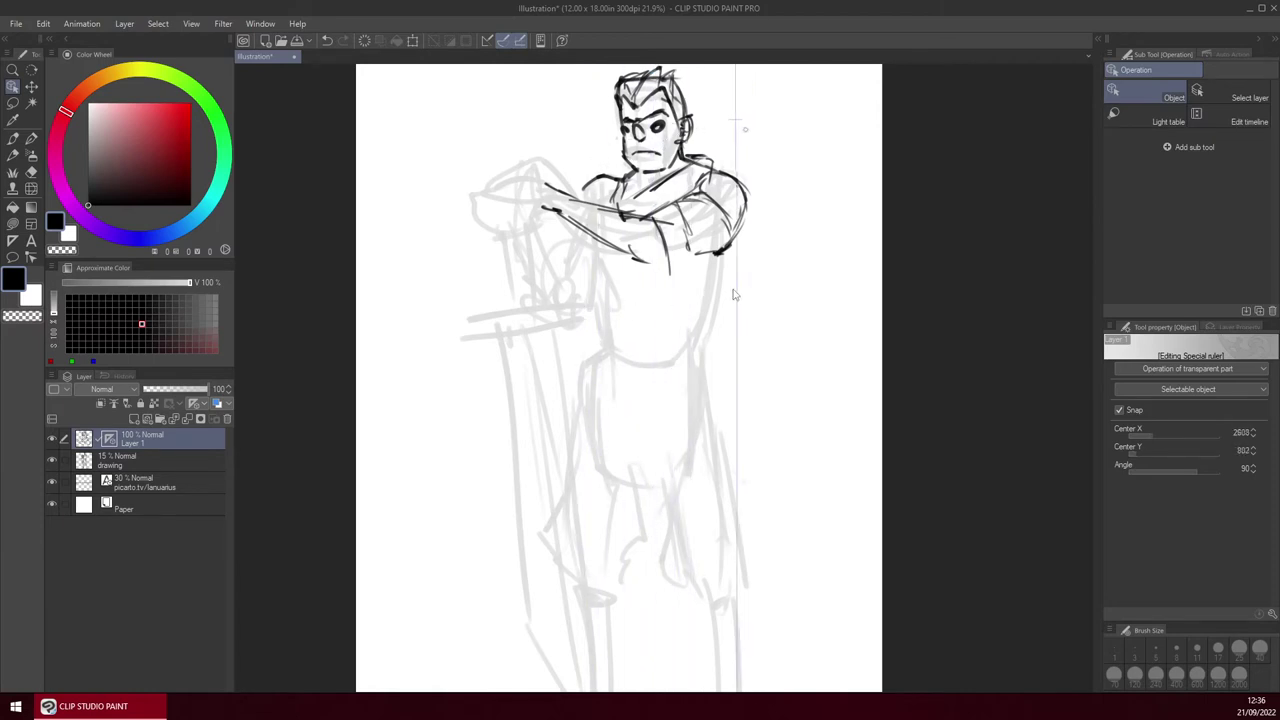
pyautogui.moveTo(733, 294); pyautogui.dragTo(553, 377)
pyautogui.press('Delete')
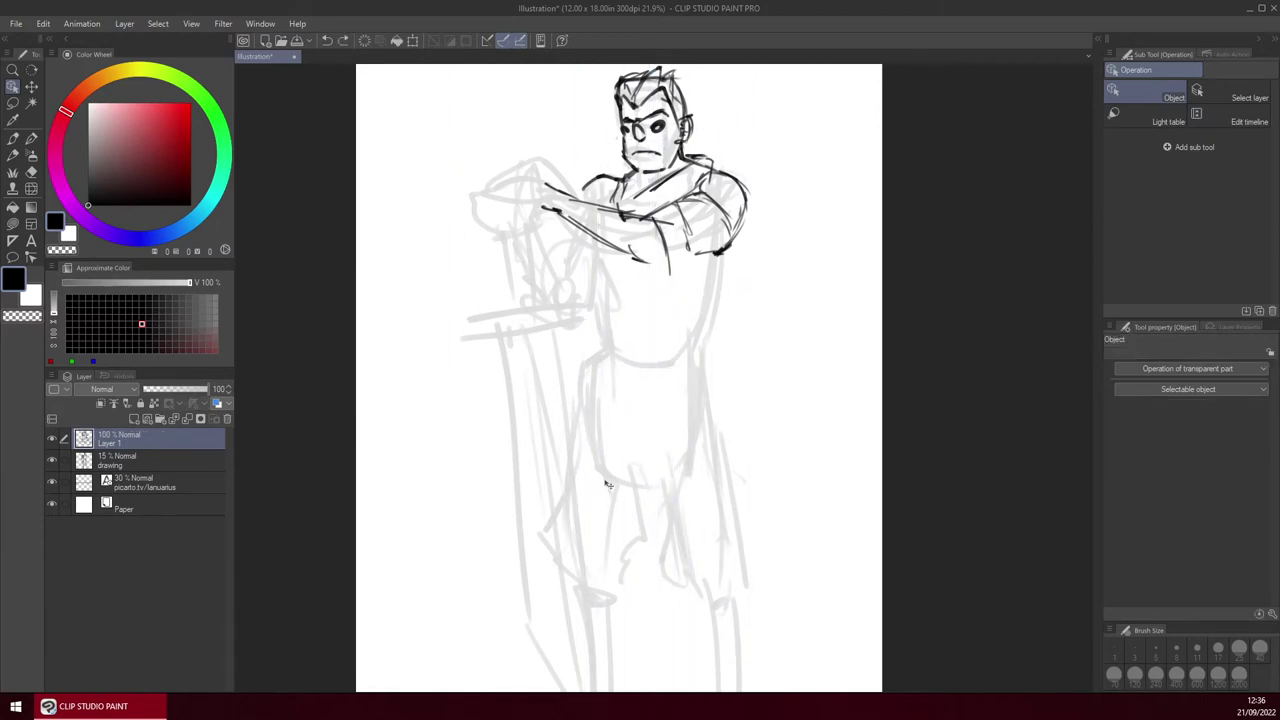
# Draw the open end of the sleeve below the shoulder with the Sketch Pen.
pyautogui.press('b')
pyautogui.moveTo(656, 220); pyautogui.dragTo(665, 272)
pyautogui.moveTo(665, 272); pyautogui.dragTo(697, 270)
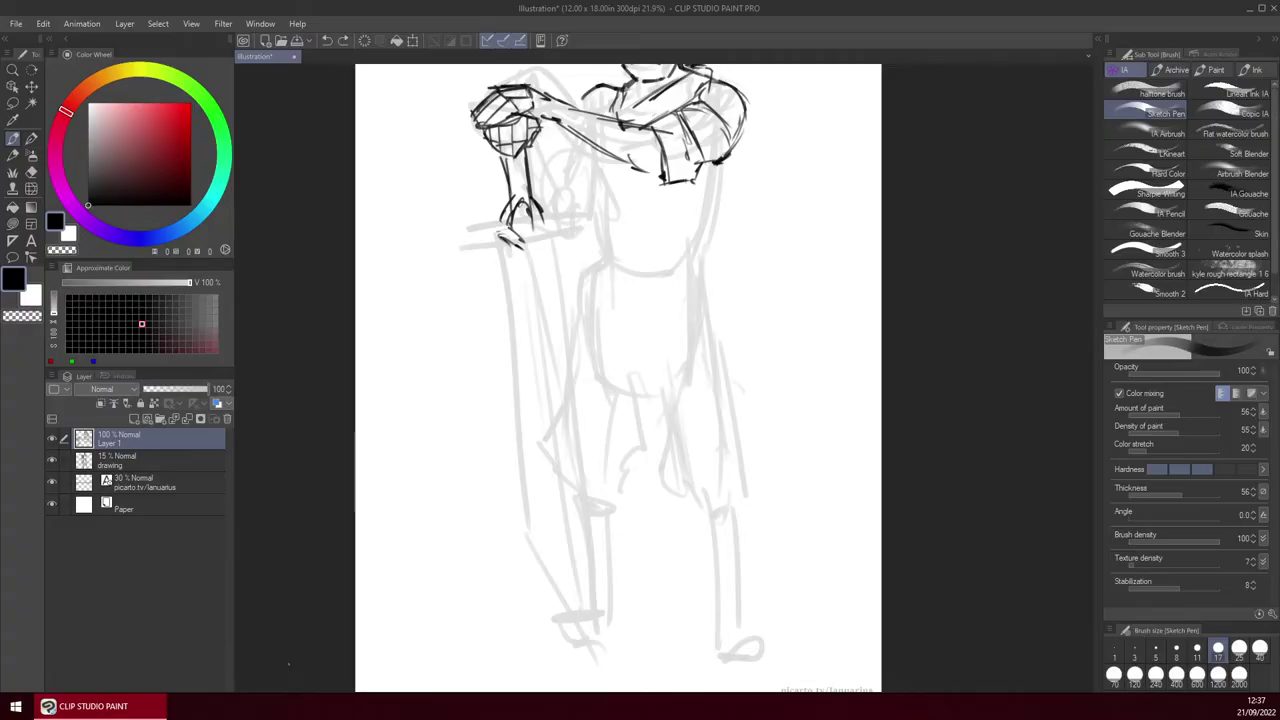
# Place a symmetrical ruler along the sword's tilted centre axis, from the hilt to the blade tip.
pyautogui.press('u')
pyautogui.press('u')
pyautogui.press('u')
pyautogui.press('u')
pyautogui.press('u')
pyautogui.press('u')
pyautogui.press('u')
pyautogui.press('u')
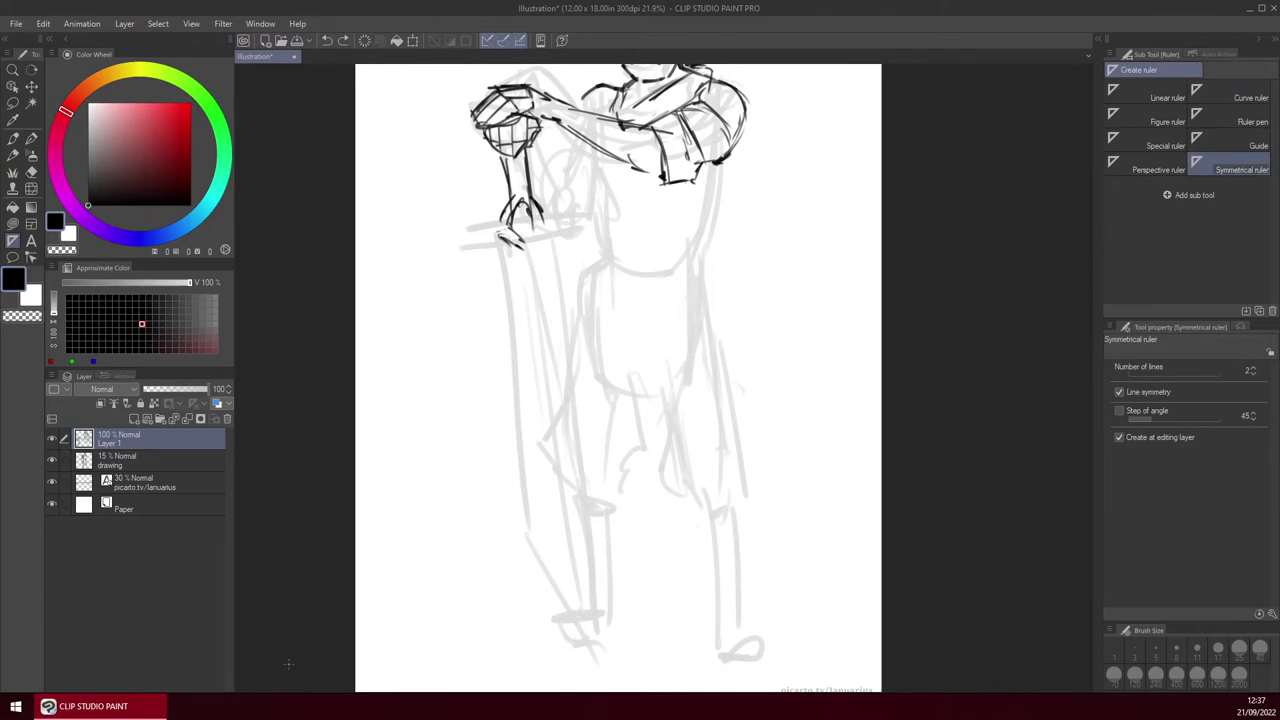
pyautogui.moveTo(513, 150); pyautogui.dragTo(588, 661)
# Draw the mirrored crossguard and the pointed ornament at the top of the blade with the Sketch Pen.
pyautogui.press('b')
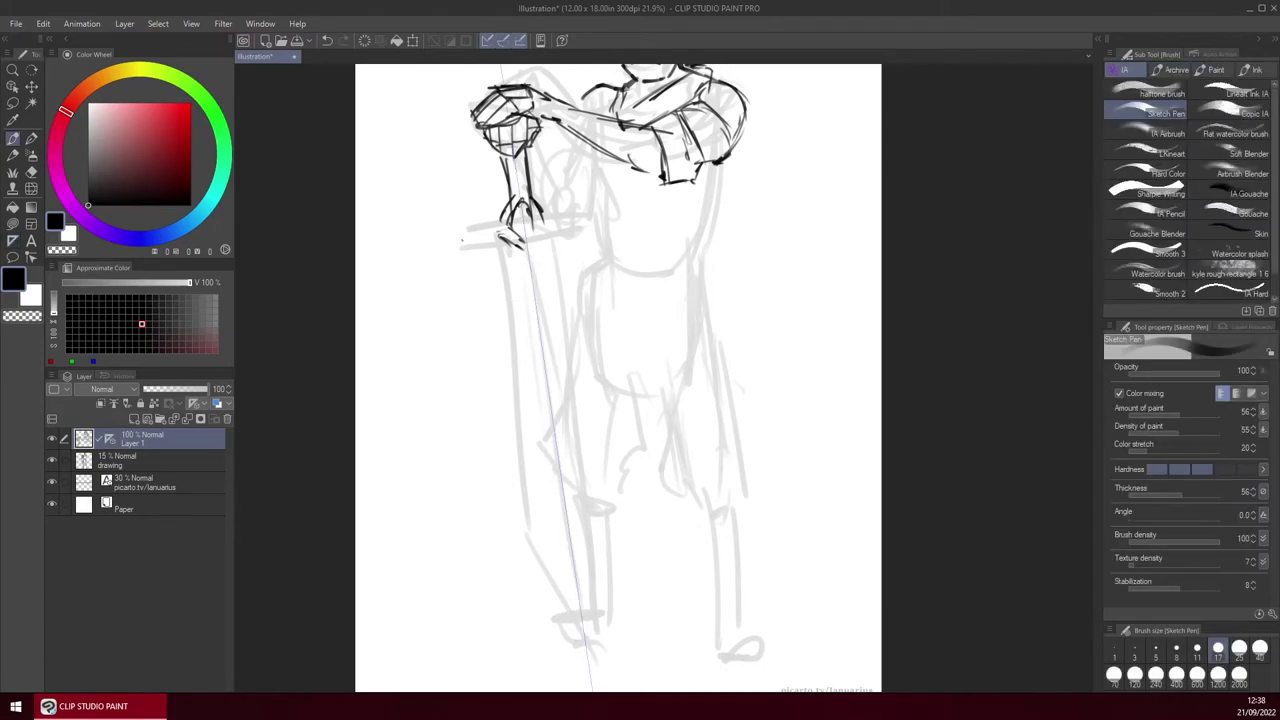
pyautogui.moveTo(457, 241)
pyautogui.mouseDown()
pyautogui.moveTo(507, 213)
pyautogui.moveTo(465, 248)
pyautogui.moveTo(468, 232)
pyautogui.moveTo(522, 278)
pyautogui.moveTo(545, 372)
pyautogui.mouseUp()
pyautogui.hotkey('ctrl', 'z')
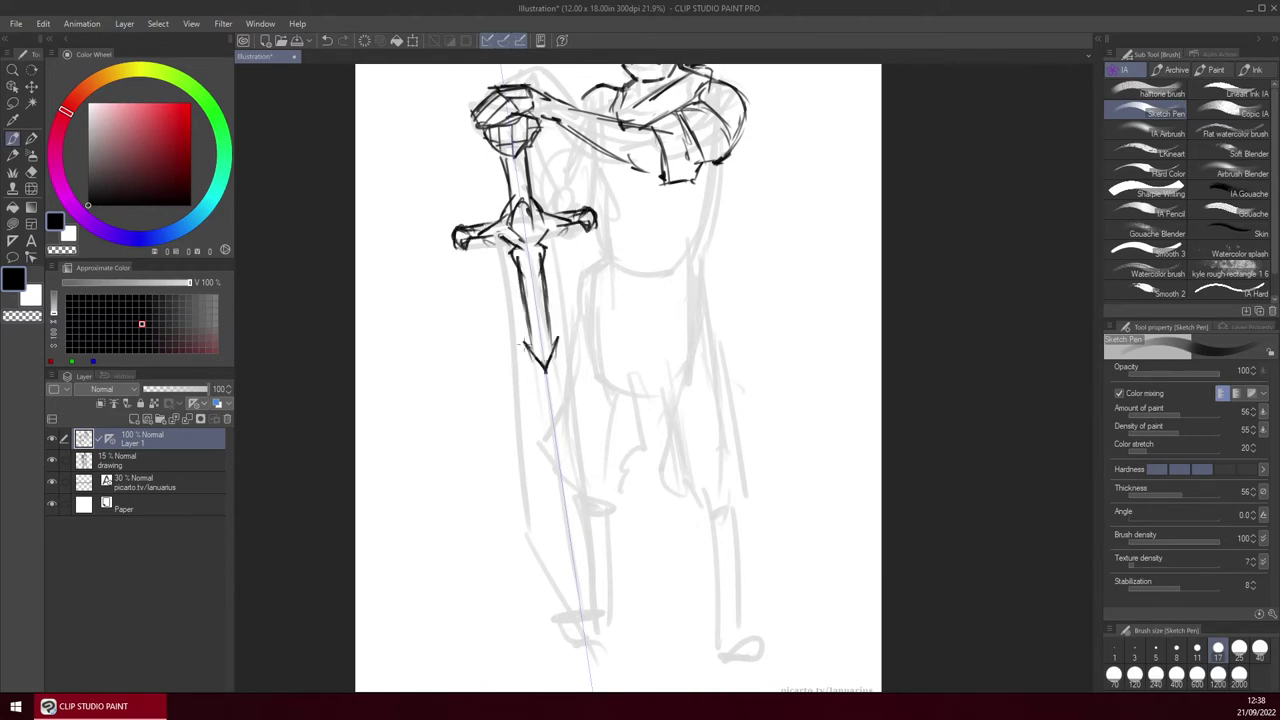
pyautogui.moveTo(496, 236); pyautogui.dragTo(528, 522)
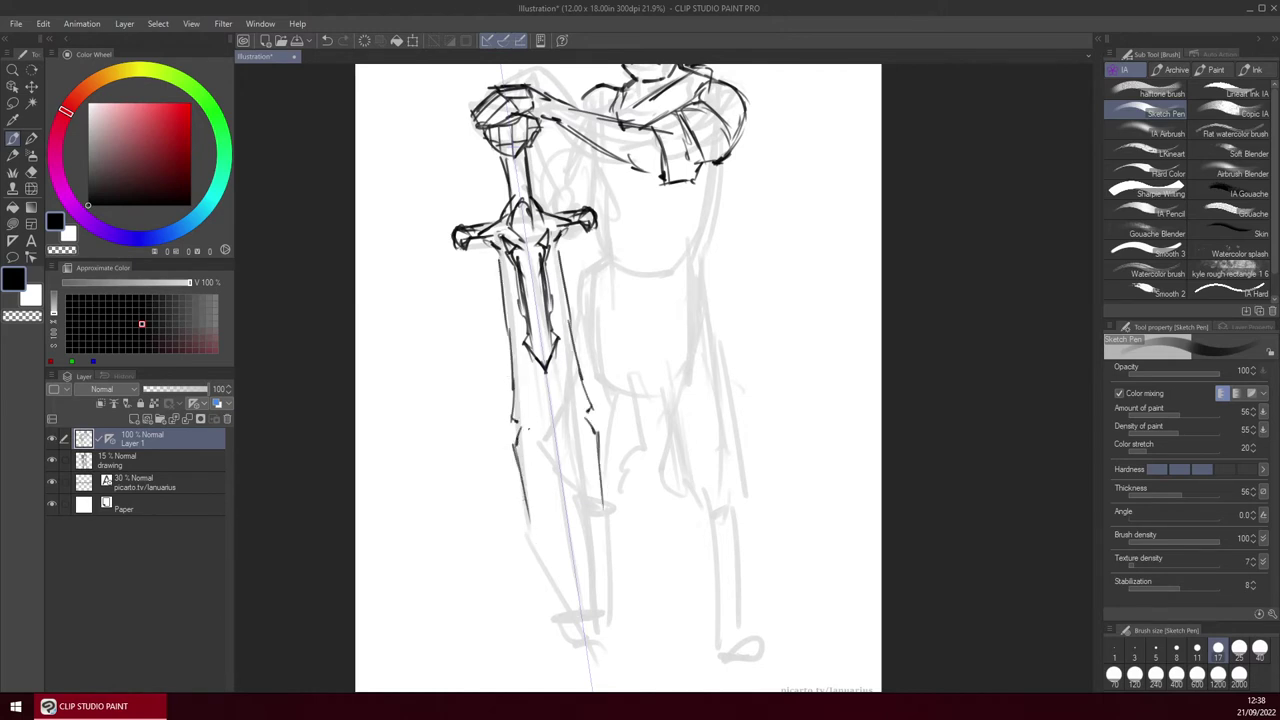
pyautogui.hotkey('ctrl', 'z')
pyautogui.hotkey('ctrl', 'z')
pyautogui.hotkey('ctrl', 'z')
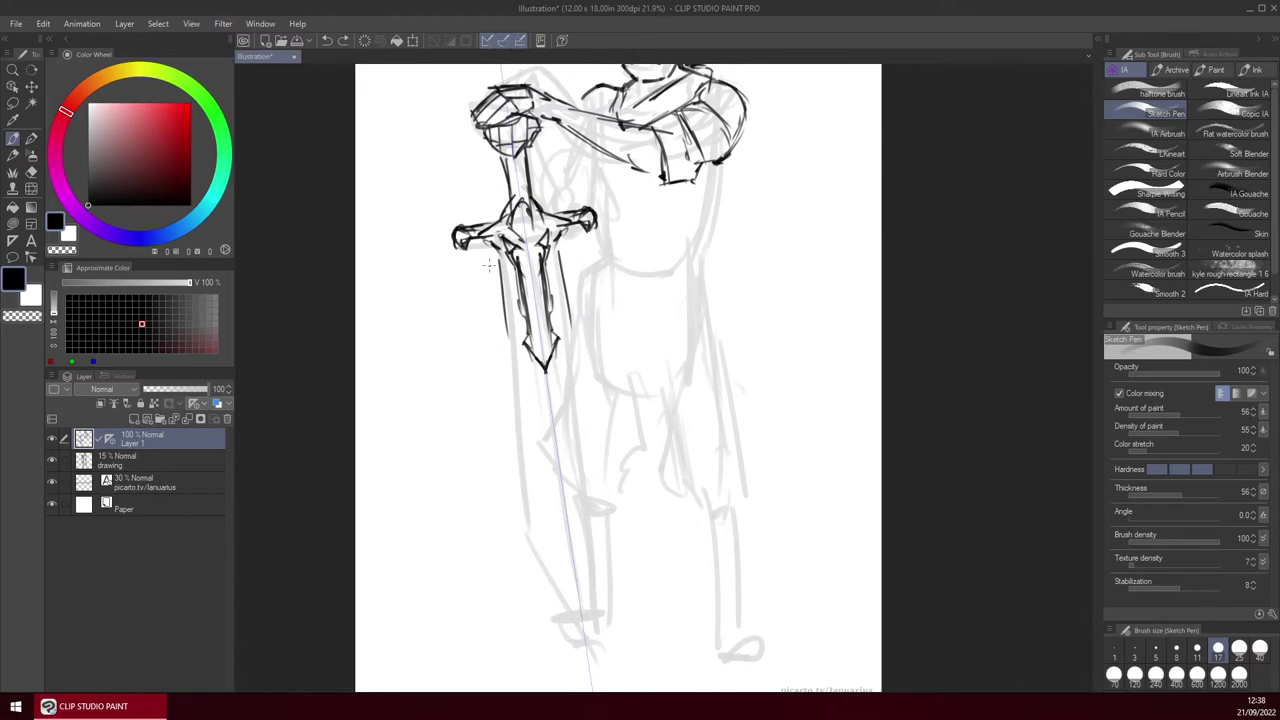
# Draw the mirrored blade edges down to a pointed tip, and reinforce the lines where the blade meets the crossguard.
pyautogui.moveTo(500, 258)
pyautogui.mouseDown()
pyautogui.moveTo(544, 590)
pyautogui.moveTo(586, 641)
pyautogui.mouseUp()
pyautogui.moveTo(546, 600); pyautogui.dragTo(588, 647)
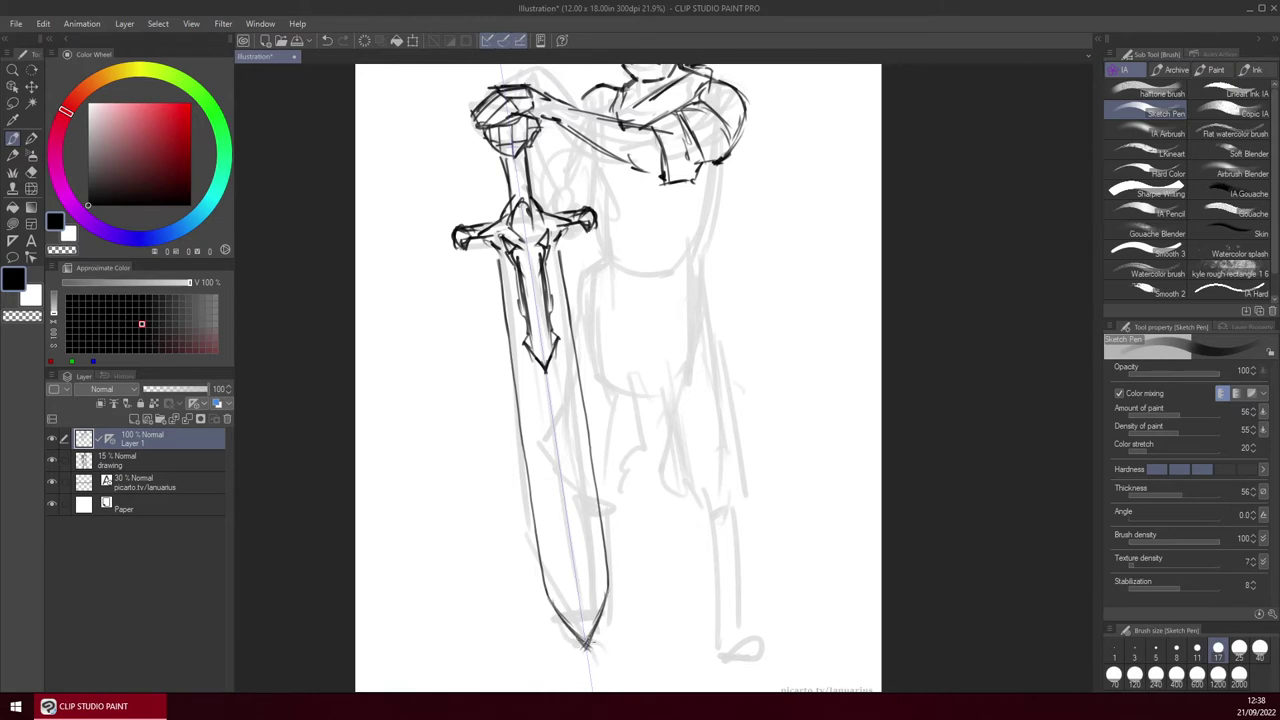
pyautogui.moveTo(540, 573)
pyautogui.mouseDown()
pyautogui.moveTo(556, 606)
pyautogui.moveTo(500, 396)
pyautogui.mouseUp()
pyautogui.moveTo(496, 257)
pyautogui.mouseDown()
pyautogui.moveTo(510, 251)
pyautogui.moveTo(507, 292)
pyautogui.mouseUp()
pyautogui.moveTo(561, 256)
pyautogui.mouseDown()
pyautogui.moveTo(557, 284)
pyautogui.moveTo(575, 213)
pyautogui.mouseUp()
pyautogui.moveTo(475, 231); pyautogui.dragTo(499, 225)
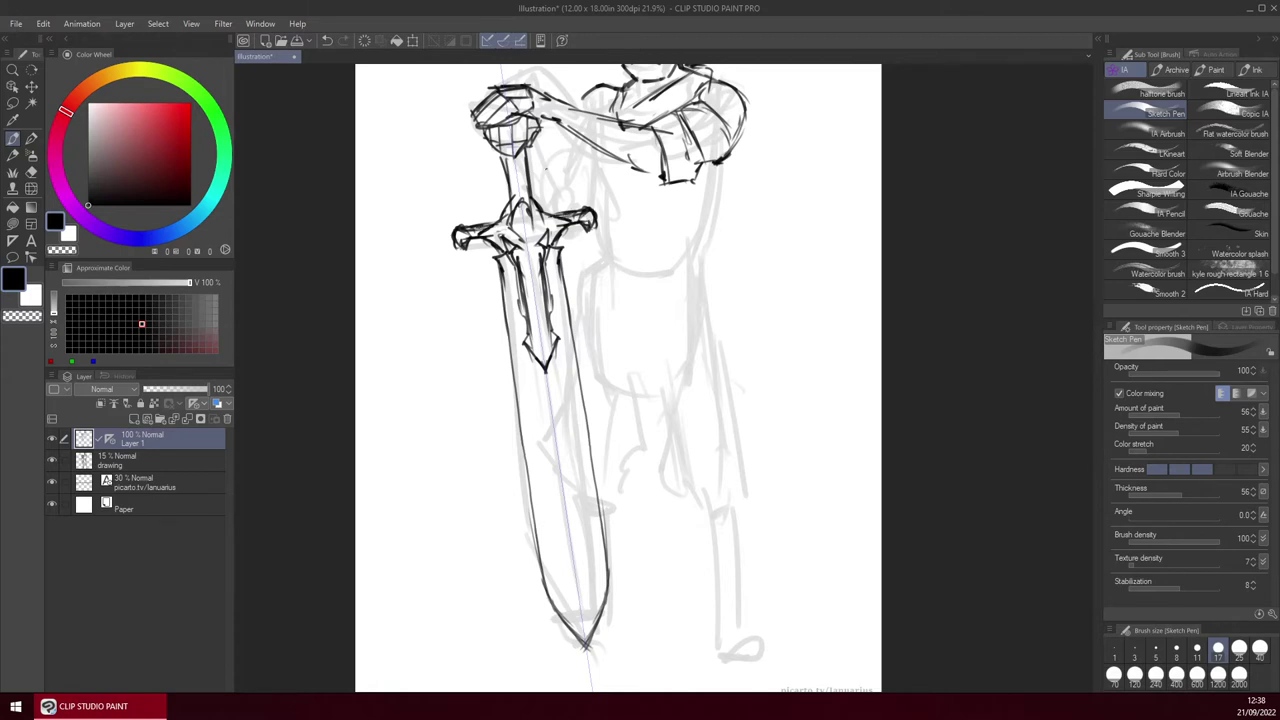
# Add wrap lines to the sword grip and ornamental details to the centre of the crossguard.
pyautogui.moveTo(503, 165)
pyautogui.mouseDown()
pyautogui.moveTo(525, 153)
pyautogui.moveTo(527, 188)
pyautogui.mouseUp()
pyautogui.moveTo(530, 228)
pyautogui.mouseDown()
pyautogui.moveTo(539, 223)
pyautogui.moveTo(529, 262)
pyautogui.mouseUp()
pyautogui.moveTo(531, 239); pyautogui.dragTo(545, 215)
pyautogui.moveTo(494, 234); pyautogui.dragTo(551, 225)
# Draw the pointed central fuller and the inner bevel lines along both edges of the blade.
pyautogui.moveTo(529, 264)
pyautogui.mouseDown()
pyautogui.moveTo(530, 364)
pyautogui.moveTo(552, 502)
pyautogui.mouseUp()
pyautogui.moveTo(555, 362); pyautogui.dragTo(572, 496)
pyautogui.moveTo(545, 390); pyautogui.dragTo(568, 562)
pyautogui.moveTo(560, 388); pyautogui.dragTo(580, 560)
pyautogui.moveTo(555, 248); pyautogui.dragTo(566, 356)
pyautogui.moveTo(500, 256)
pyautogui.mouseDown()
pyautogui.moveTo(536, 402)
pyautogui.moveTo(548, 578)
pyautogui.mouseUp()
pyautogui.moveTo(570, 354)
pyautogui.mouseDown()
pyautogui.moveTo(600, 570)
pyautogui.moveTo(591, 635)
pyautogui.mouseUp()
pyautogui.moveTo(605, 543); pyautogui.dragTo(593, 629)
pyautogui.moveTo(589, 489); pyautogui.dragTo(601, 563)
# Turn off ruler snapping and draw the wrist lines and a curved stroke beside the sword grip, undoing unwanted strokes.
pyautogui.moveTo(627, 203)
pyautogui.mouseDown()
pyautogui.moveTo(594, 260)
pyautogui.moveTo(546, 274)
pyautogui.mouseUp()
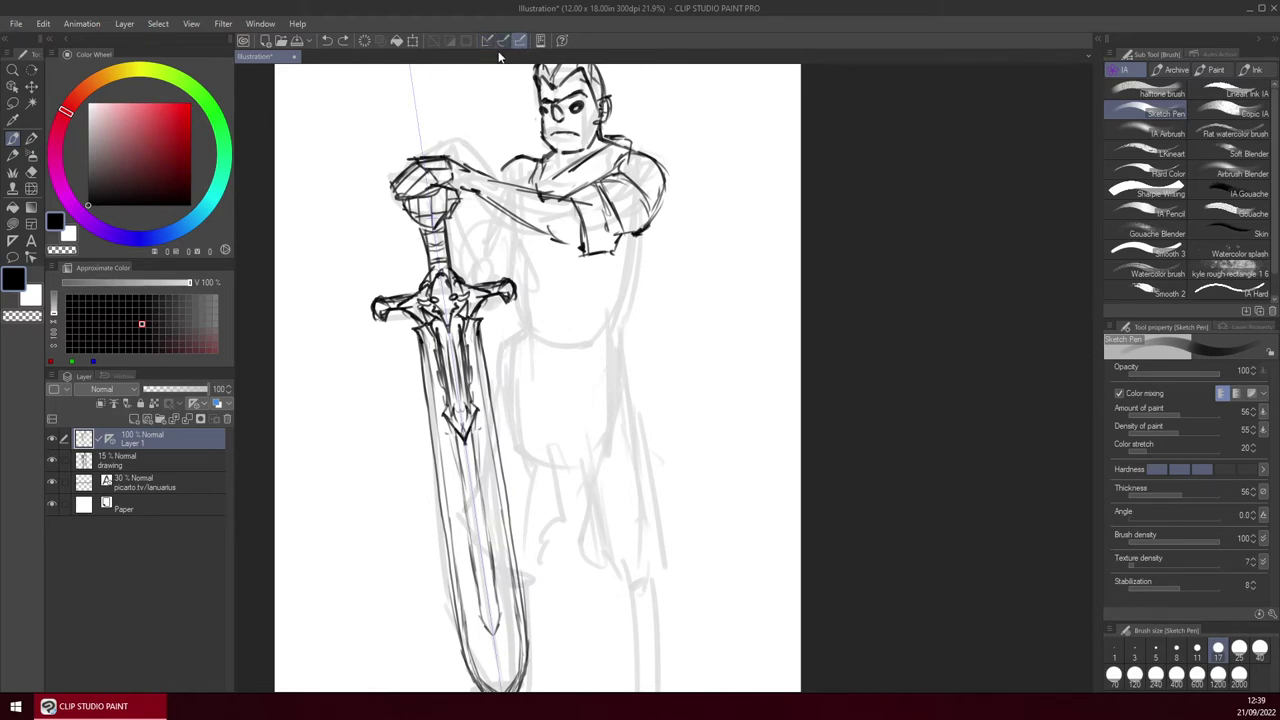
pyautogui.moveTo(484, 208)
pyautogui.mouseDown()
pyautogui.moveTo(456, 246)
pyautogui.moveTo(486, 192)
pyautogui.mouseUp()
pyautogui.hotkey('ctrl', 'z')
pyautogui.hotkey('ctrl', '2')
pyautogui.moveTo(480, 276)
pyautogui.mouseDown()
pyautogui.moveTo(520, 274)
pyautogui.moveTo(558, 338)
pyautogui.mouseUp()
pyautogui.hotkey('ctrl', 'z')
pyautogui.hotkey('ctrl', '2')
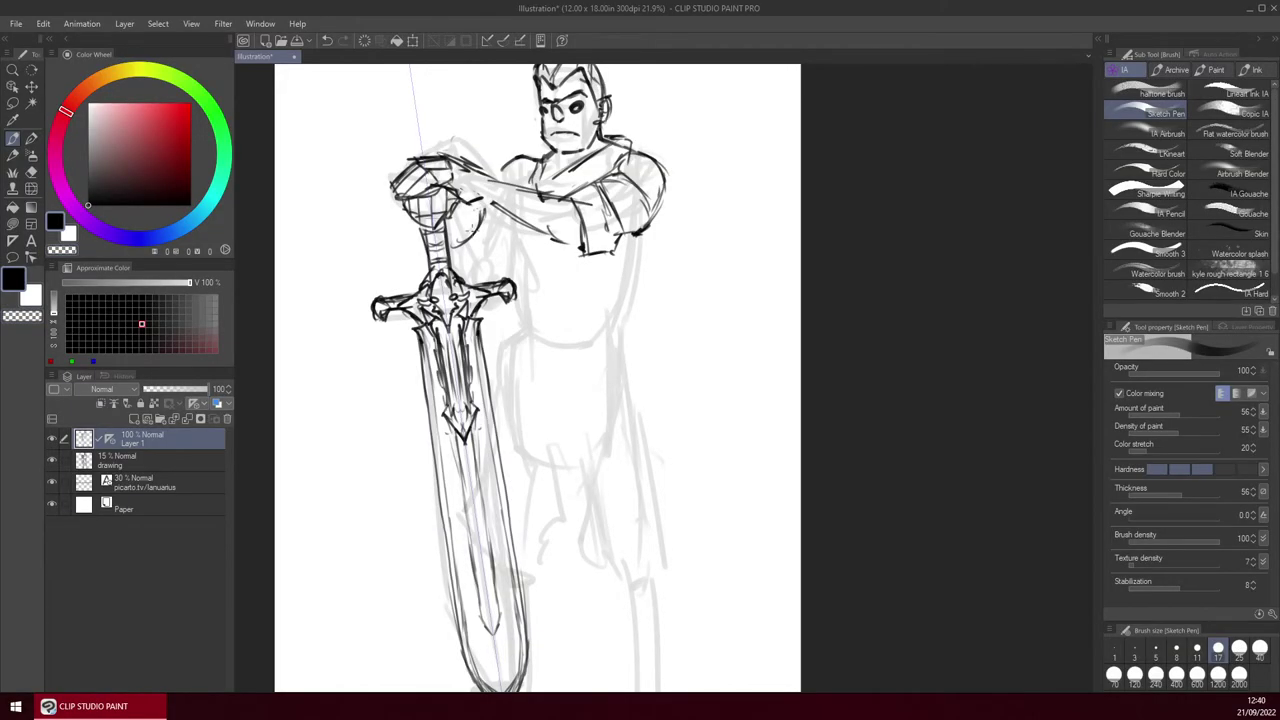
# Try the transparent drawing colour, return to black, and undo the test strokes.
pyautogui.click(60, 250)
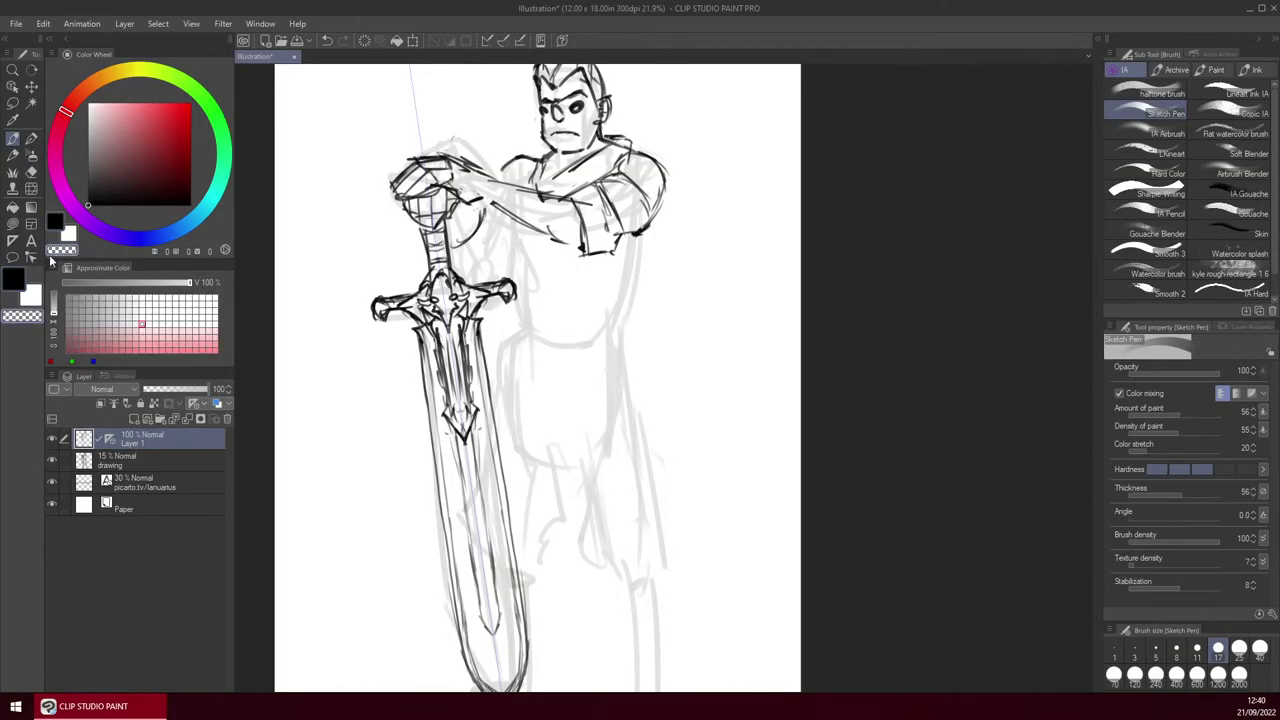
pyautogui.press('c')
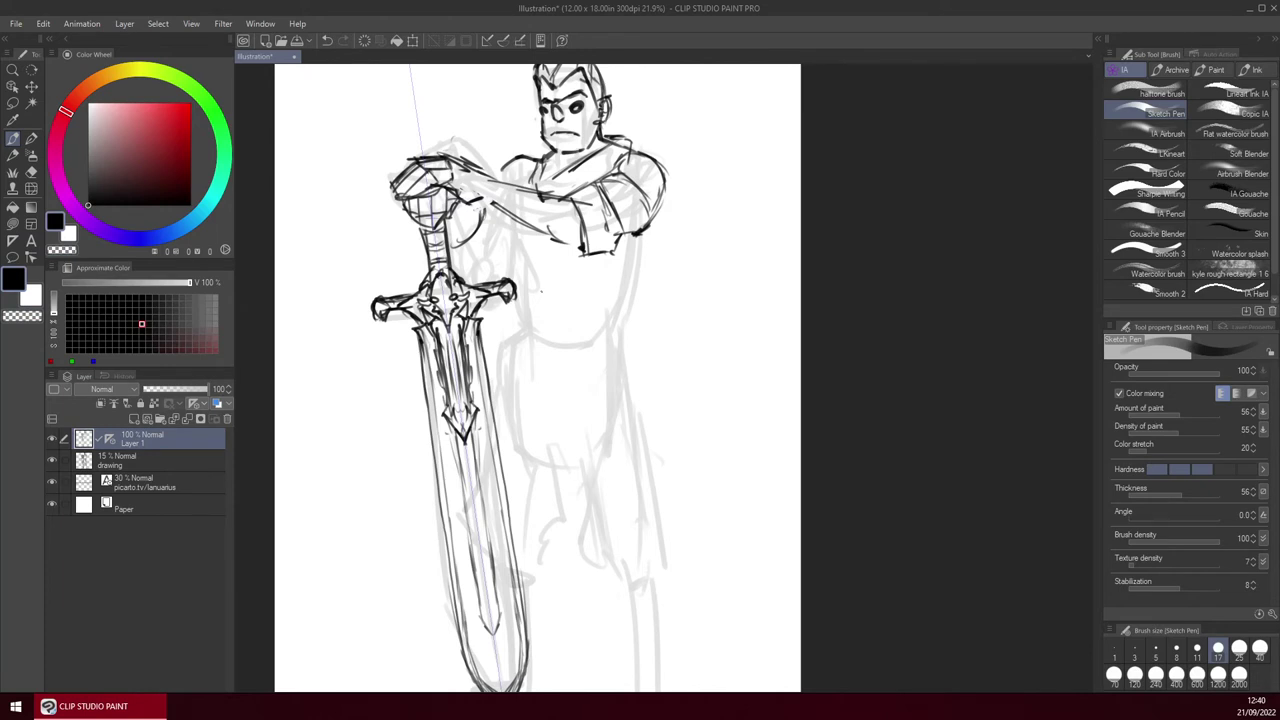
pyautogui.moveTo(620, 264)
pyautogui.mouseDown()
pyautogui.moveTo(654, 256)
pyautogui.moveTo(619, 276)
pyautogui.mouseUp()
pyautogui.hotkey('ctrl', 'z')
pyautogui.hotkey('ctrl', 'z')
# Erase stray lines around the shoulder and sleeve with the transparent colour, and return to black.
pyautogui.press('c')
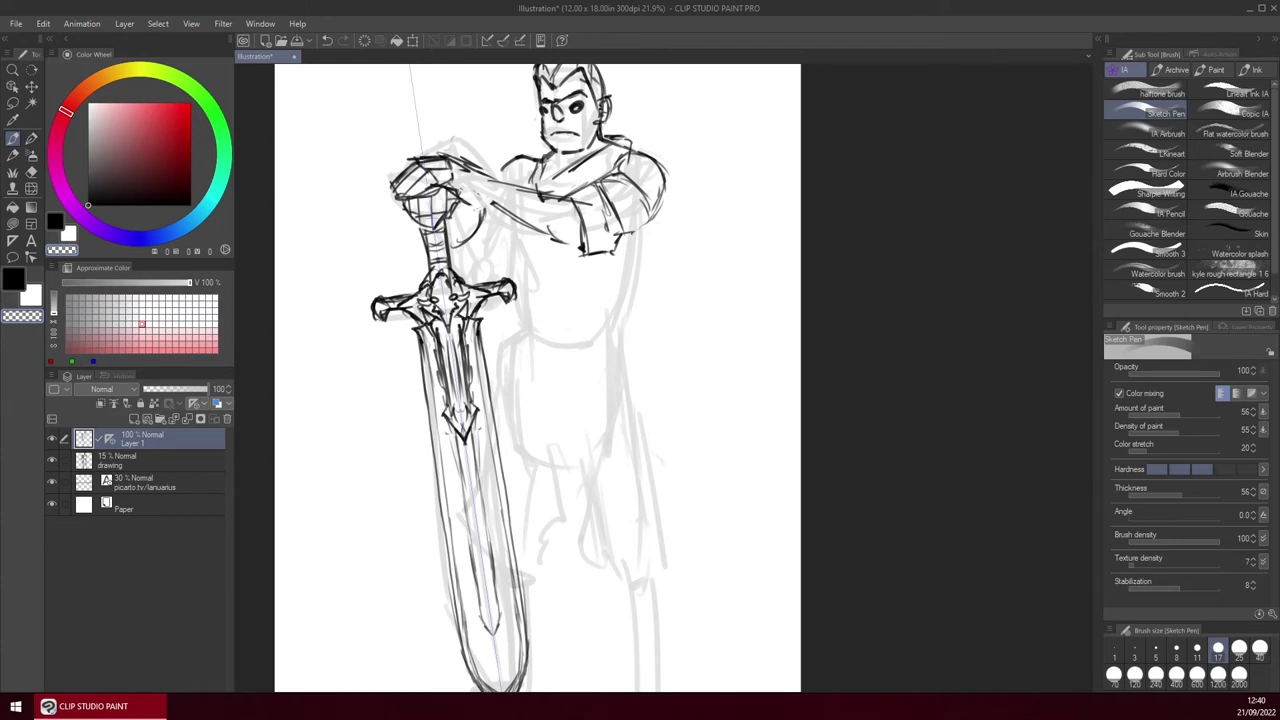
pyautogui.moveTo(634, 170)
pyautogui.mouseDown()
pyautogui.moveTo(638, 207)
pyautogui.moveTo(617, 184)
pyautogui.moveTo(578, 206)
pyautogui.mouseUp()
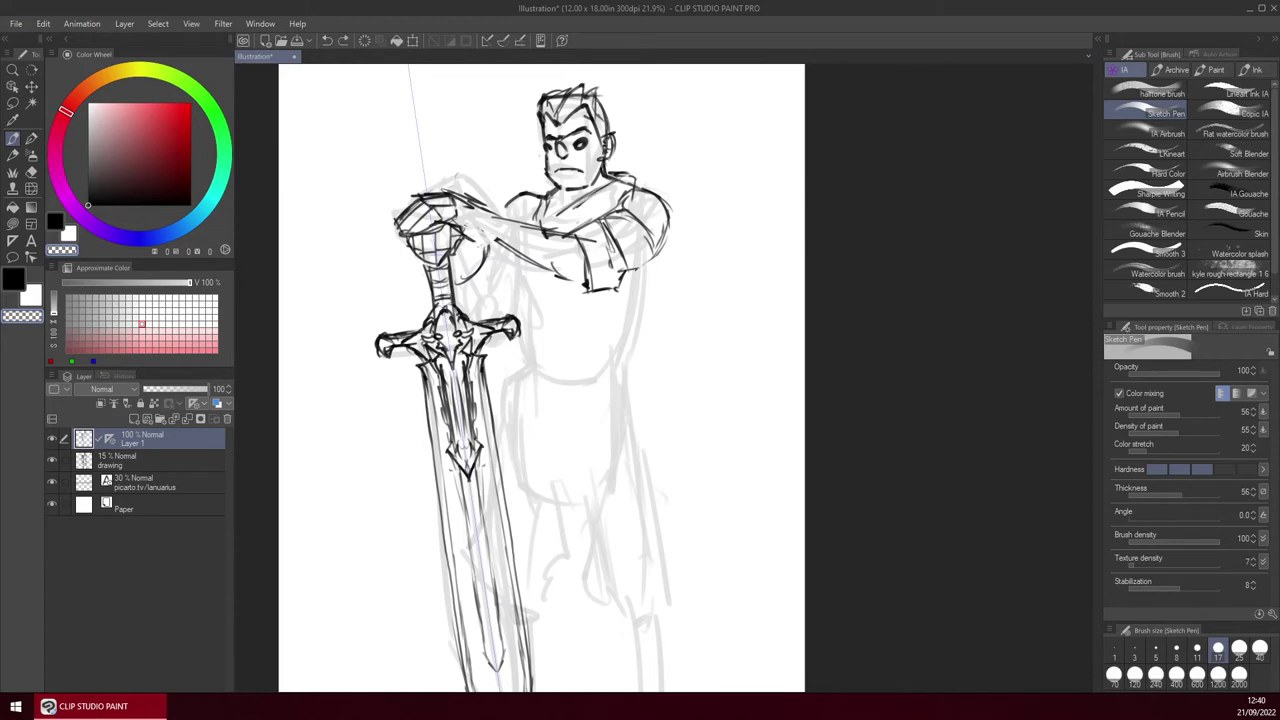
pyautogui.press('c')
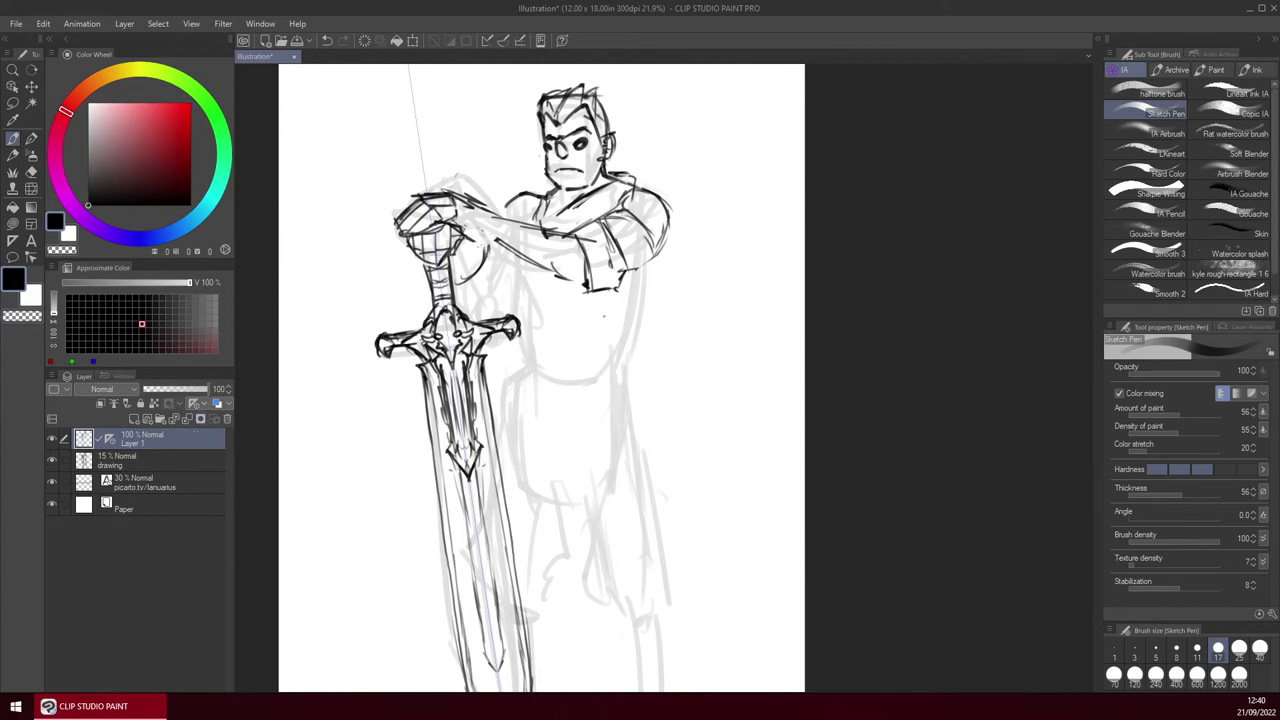
# Touch up the forearm and sleeve outlines, alternating the Sketch Pen between transparent and black.
pyautogui.press('c')
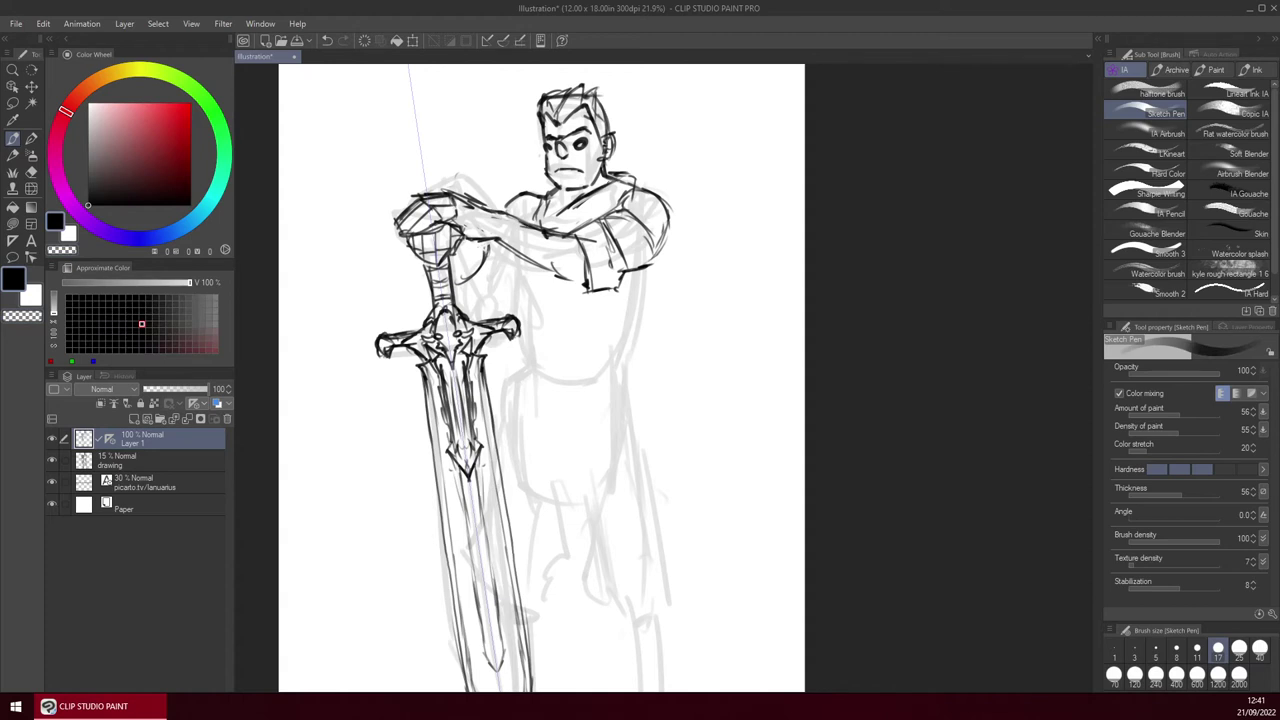
pyautogui.moveTo(582, 237); pyautogui.dragTo(597, 245)
pyautogui.press('c')
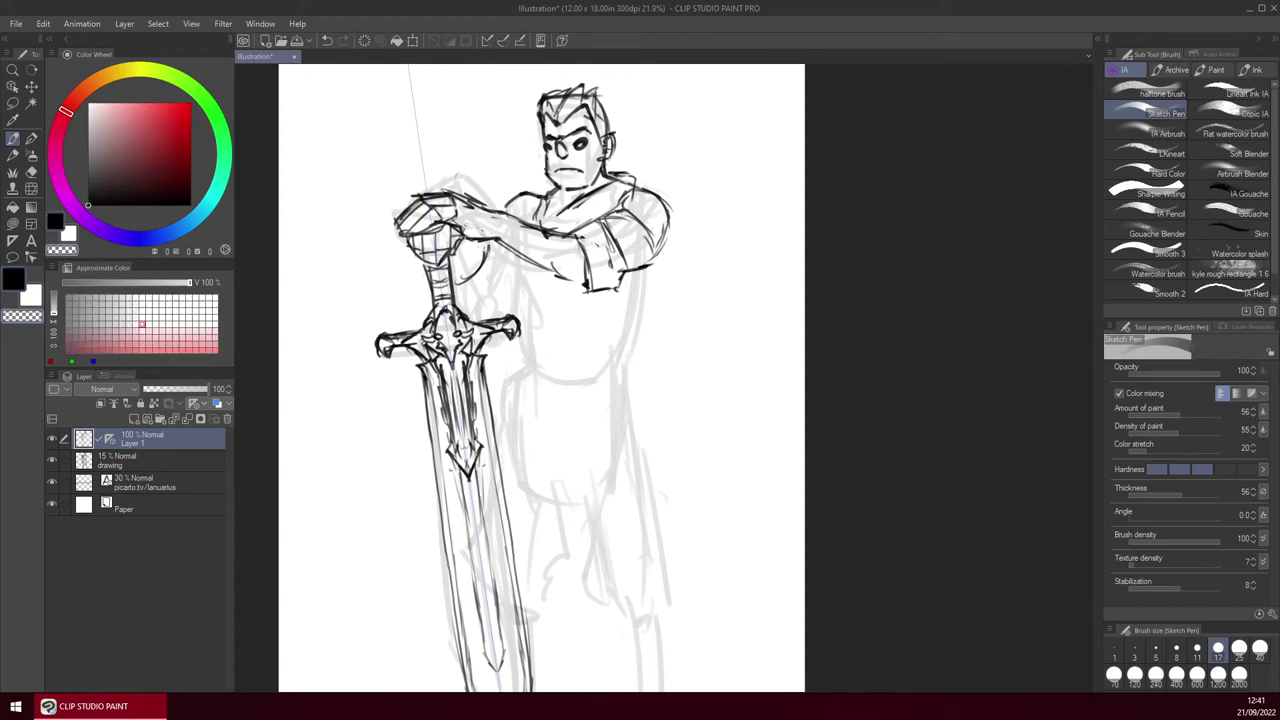
pyautogui.press('c')
# Draw diagonal fold lines across the chest and outline both sides of the torso down to the waist.
pyautogui.moveTo(600, 340); pyautogui.dragTo(568, 318)
pyautogui.moveTo(500, 253); pyautogui.dragTo(571, 323)
pyautogui.moveTo(518, 256); pyautogui.dragTo(580, 301)
pyautogui.moveTo(632, 222); pyautogui.dragTo(627, 273)
pyautogui.moveTo(606, 298); pyautogui.dragTo(602, 341)
pyautogui.moveTo(499, 318); pyautogui.dragTo(474, 353)
pyautogui.moveTo(597, 365); pyautogui.dragTo(573, 317)
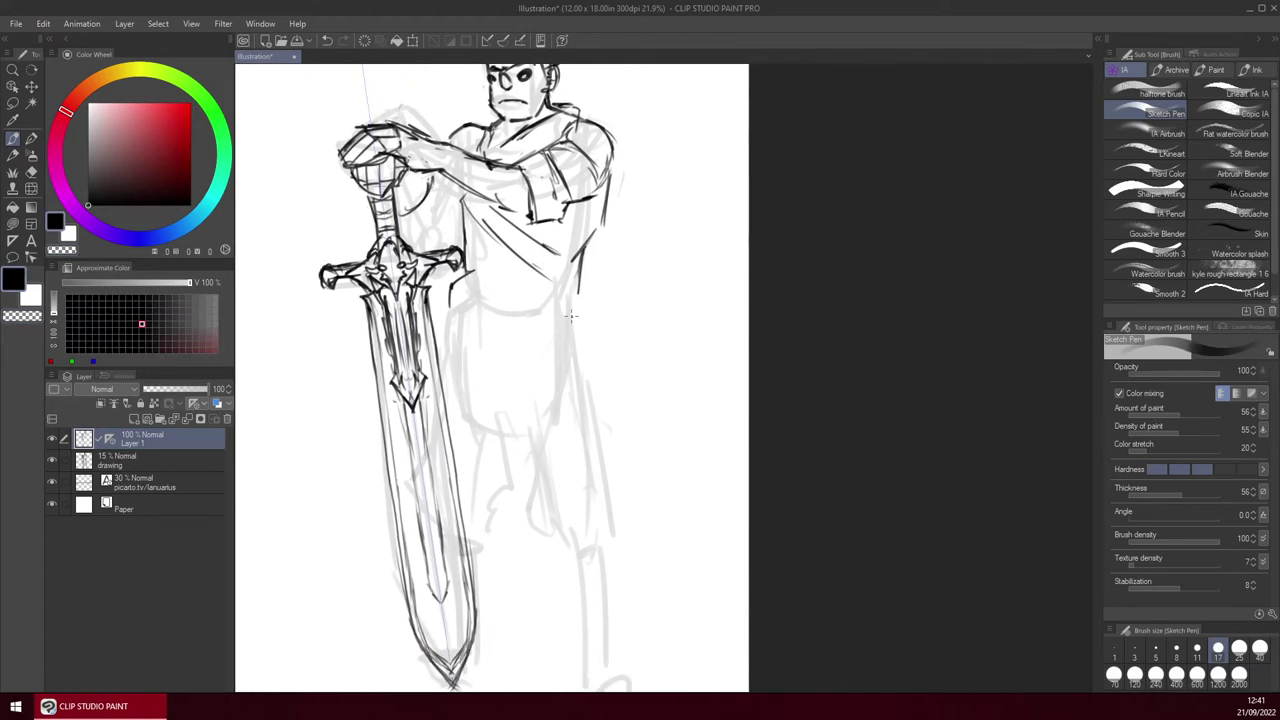
# Erase stray marks with the transparent colour, return to black, and draw the waist folds and the upper edge of the belt.
pyautogui.press('c')
pyautogui.moveTo(463, 124)
pyautogui.mouseDown()
pyautogui.moveTo(485, 137)
pyautogui.moveTo(539, 126)
pyautogui.mouseUp()
pyautogui.press('c')
pyautogui.moveTo(563, 310); pyautogui.dragTo(560, 282)
pyautogui.moveTo(462, 259); pyautogui.dragTo(531, 239)
pyautogui.moveTo(503, 267); pyautogui.dragTo(543, 246)
pyautogui.moveTo(449, 282)
pyautogui.mouseDown()
pyautogui.moveTo(568, 278)
pyautogui.moveTo(578, 322)
pyautogui.mouseUp()
# Draw the hip pouch and outline the leg below it down to the foot with the Sketch Pen.
pyautogui.moveTo(566, 274)
pyautogui.mouseDown()
pyautogui.moveTo(590, 306)
pyautogui.moveTo(604, 372)
pyautogui.mouseUp()
pyautogui.moveTo(590, 300); pyautogui.dragTo(596, 398)
pyautogui.moveTo(514, 378)
pyautogui.mouseDown()
pyautogui.moveTo(605, 515)
pyautogui.moveTo(603, 624)
pyautogui.mouseUp()
pyautogui.moveTo(603, 524)
pyautogui.mouseDown()
pyautogui.moveTo(607, 637)
pyautogui.moveTo(593, 652)
pyautogui.moveTo(594, 574)
pyautogui.mouseUp()
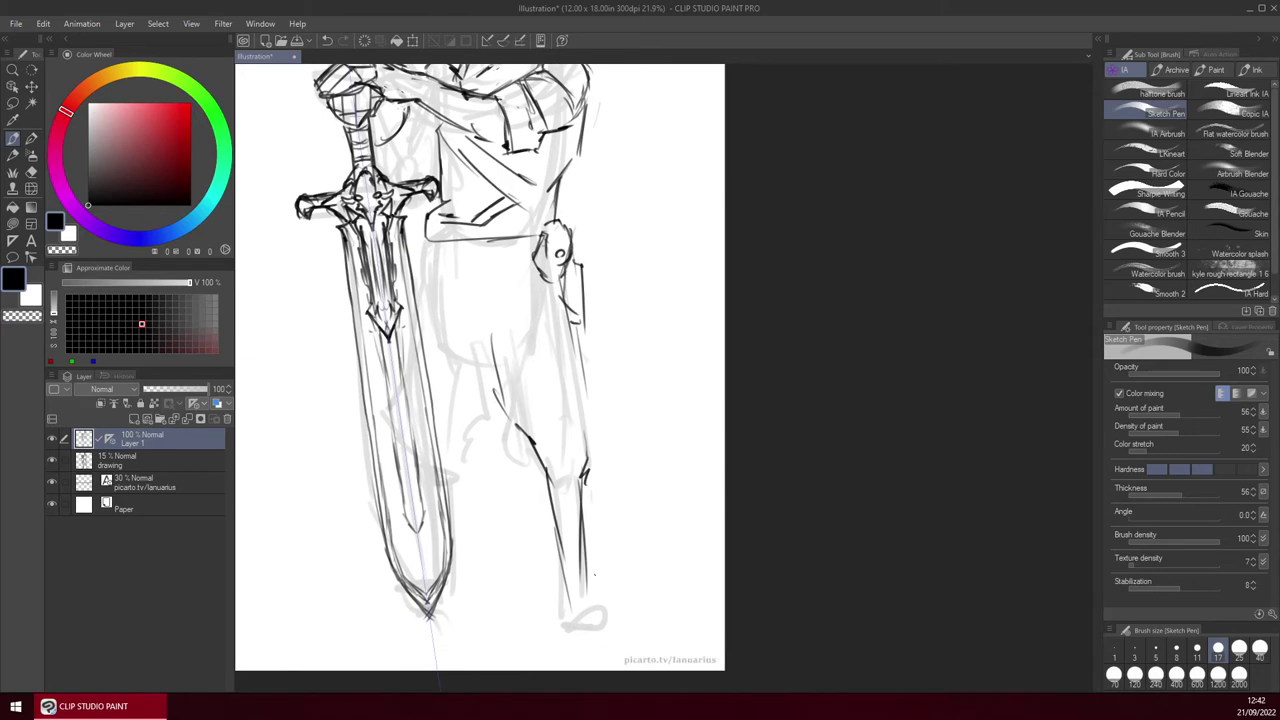
pyautogui.moveTo(574, 620)
pyautogui.mouseDown()
pyautogui.moveTo(616, 616)
pyautogui.moveTo(558, 554)
pyautogui.moveTo(552, 466)
pyautogui.mouseUp()
pyautogui.moveTo(586, 598); pyautogui.dragTo(612, 606)
# Outline the leg behind the sword, and add the belt's lower edge and the cloth hanging below it.
pyautogui.moveTo(444, 524); pyautogui.dragTo(492, 386)
pyautogui.moveTo(427, 247)
pyautogui.mouseDown()
pyautogui.moveTo(419, 304)
pyautogui.moveTo(453, 489)
pyautogui.mouseUp()
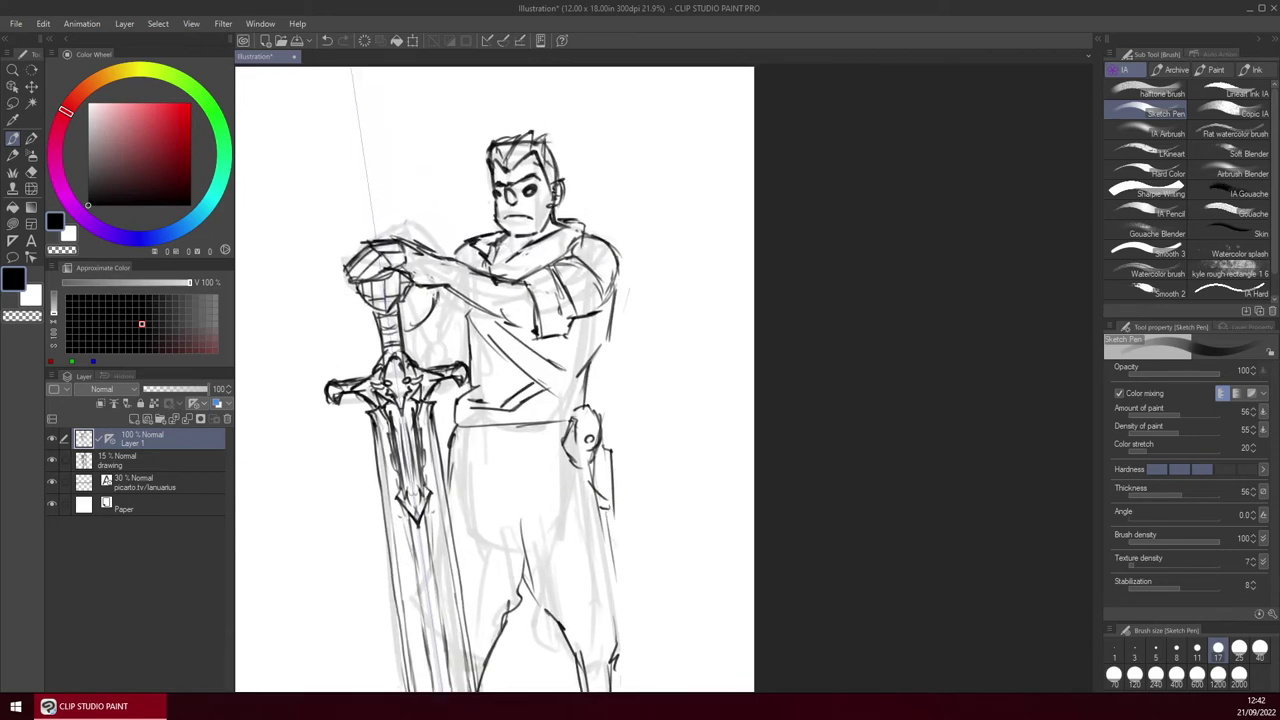
pyautogui.moveTo(416, 342)
pyautogui.mouseDown()
pyautogui.moveTo(437, 362)
pyautogui.moveTo(424, 372)
pyautogui.mouseUp()
pyautogui.moveTo(683, 281); pyautogui.dragTo(697, 177)
pyautogui.scroll(-2, 697, 177)
pyautogui.scroll(4, 577, 118)
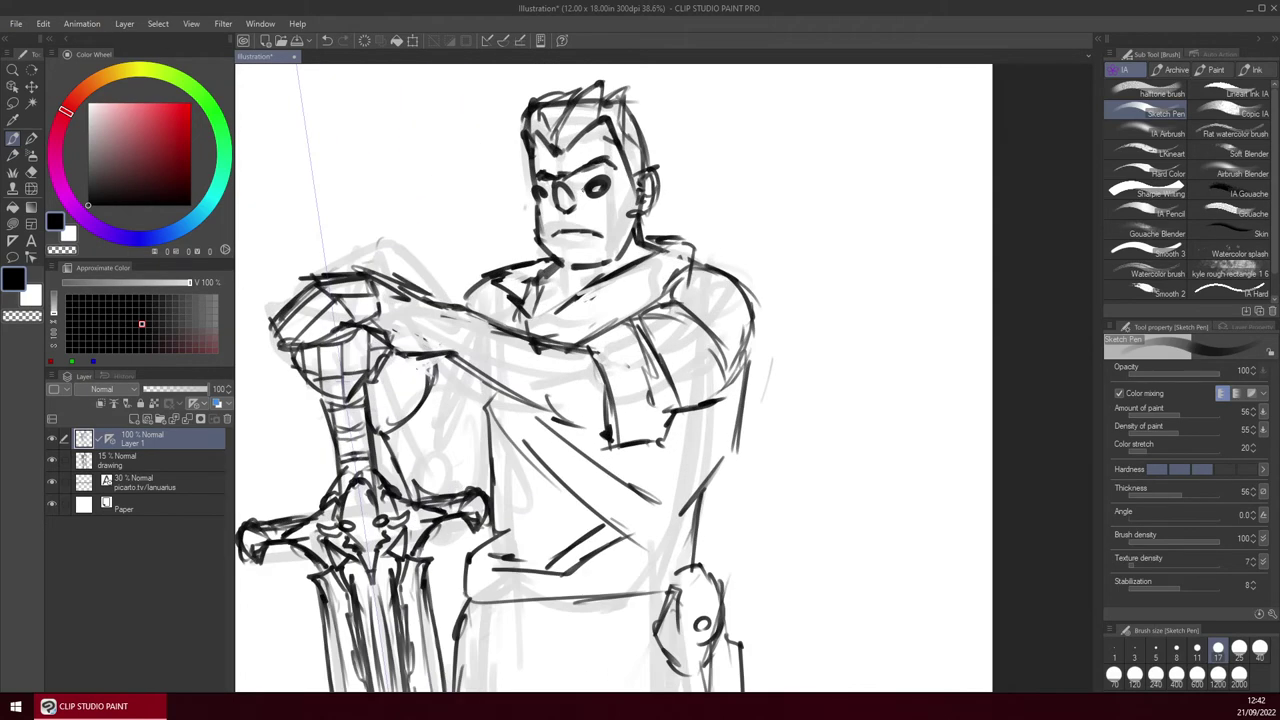
pyautogui.scroll(-4, 611, 239)
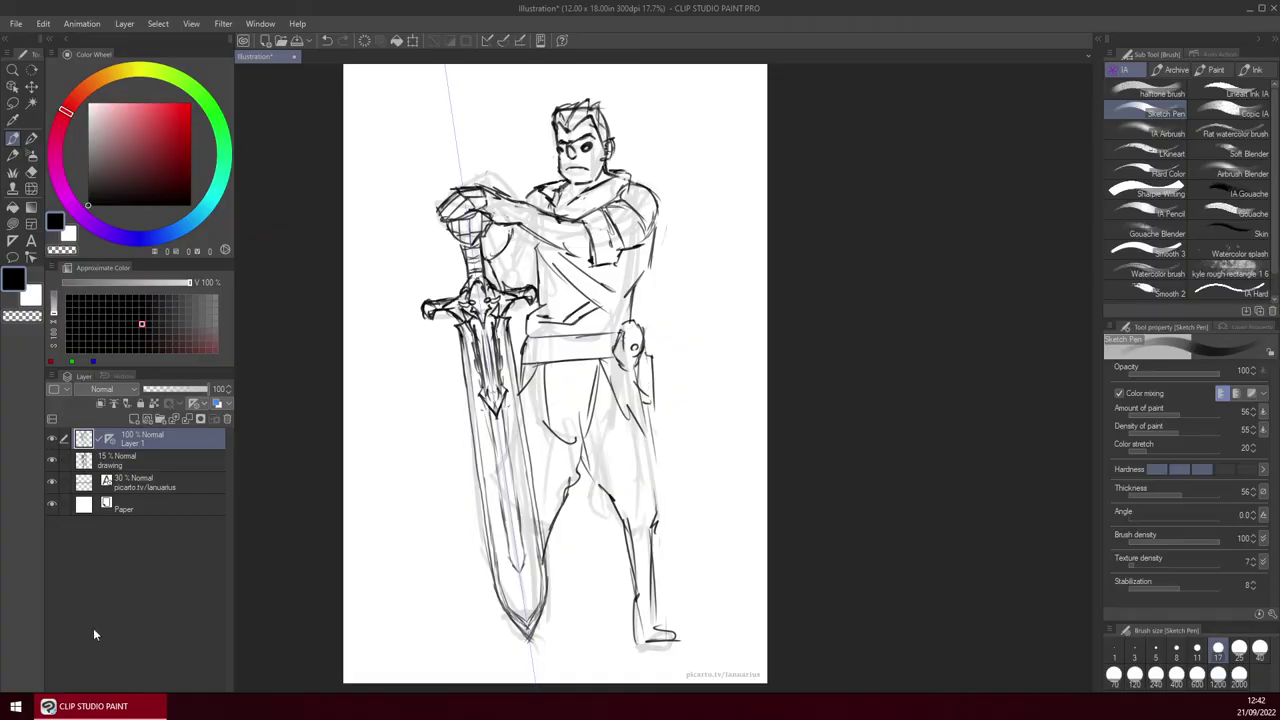
# Try selecting the area around the figure with Auto select, and clear the selection.
pyautogui.press('w')
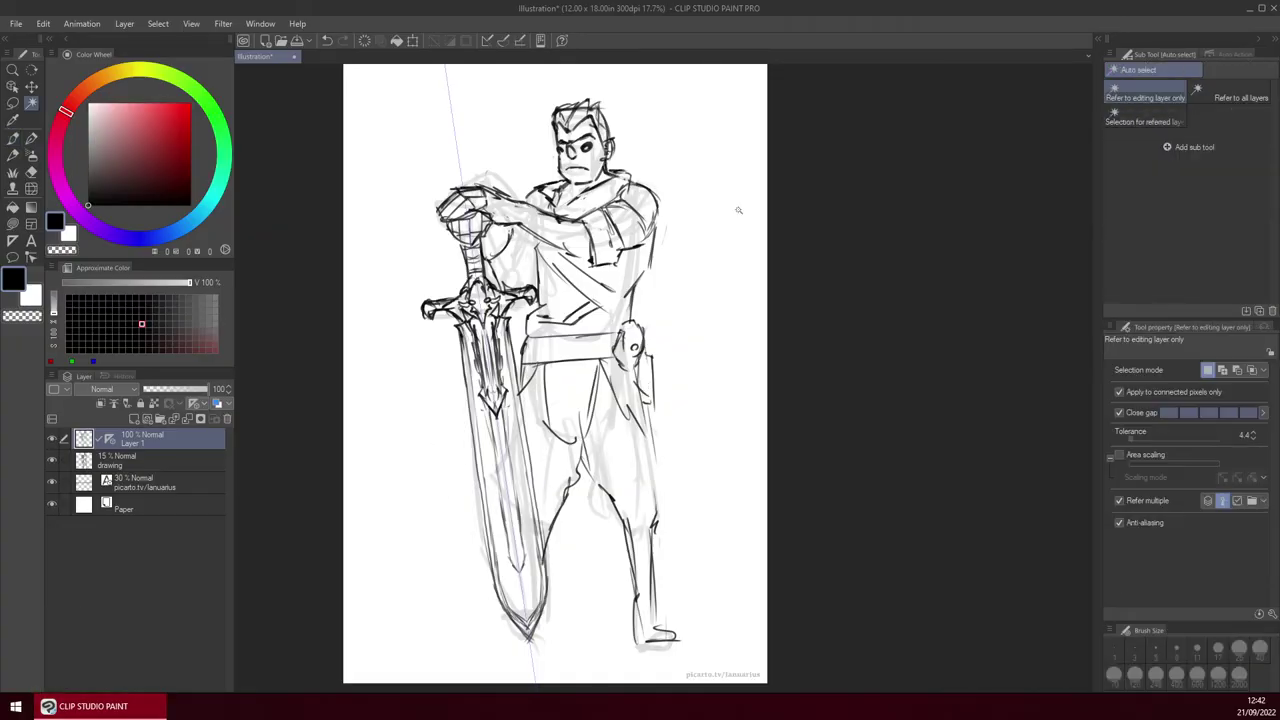
pyautogui.click(694, 553)
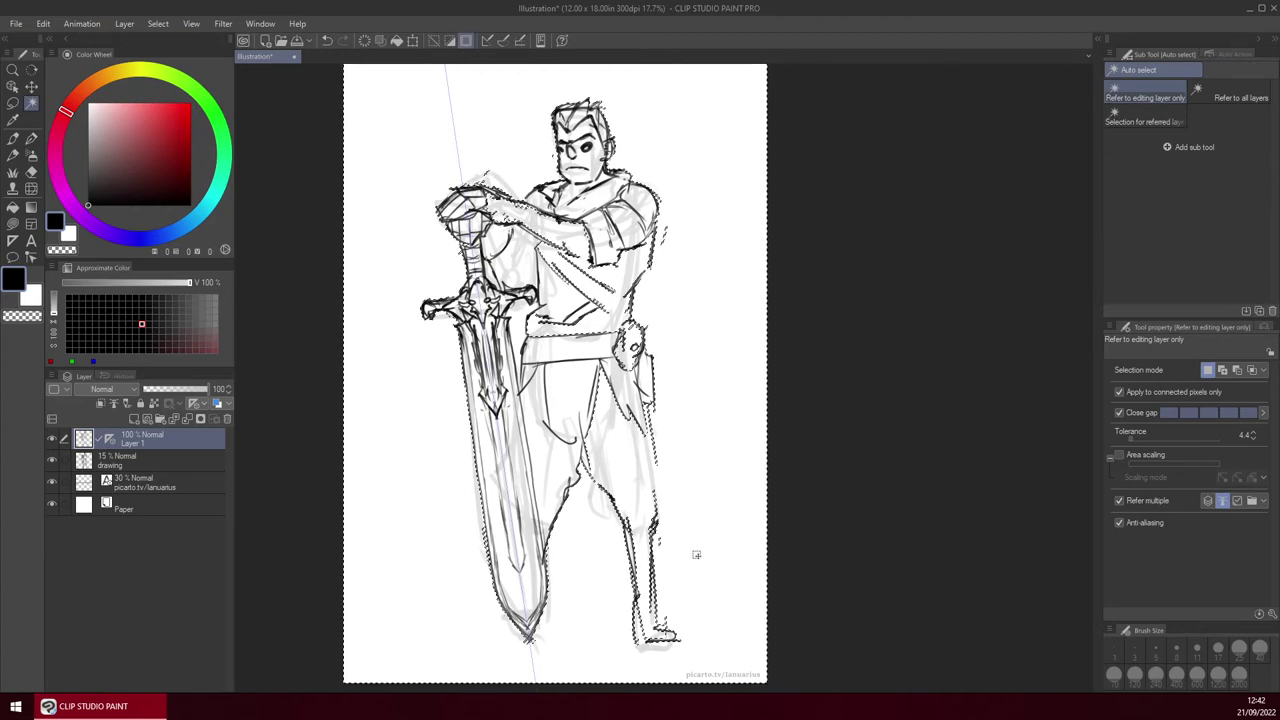
pyautogui.hotkey('ctrl', 'd')
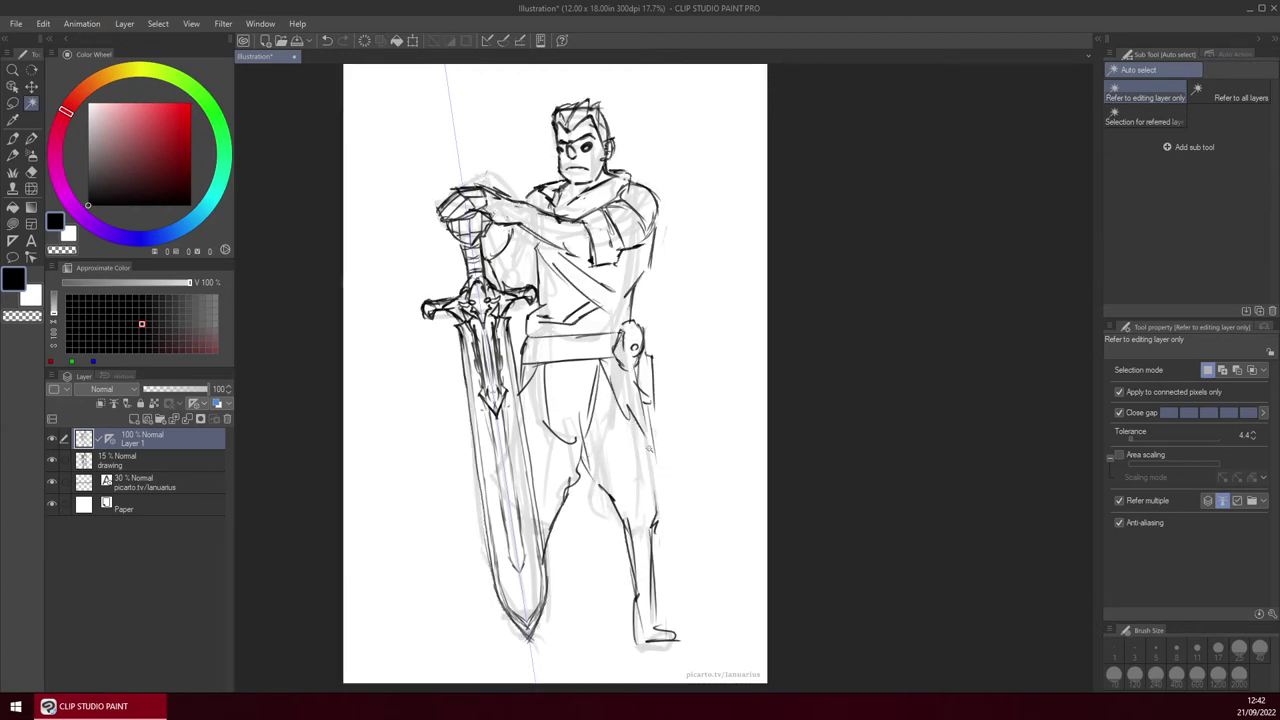
# Close the gaps in the outer leg and foot outline with the Sketch Pen, and hide the drawing layer.
pyautogui.press('b')
pyautogui.moveTo(658, 446); pyautogui.dragTo(660, 512)
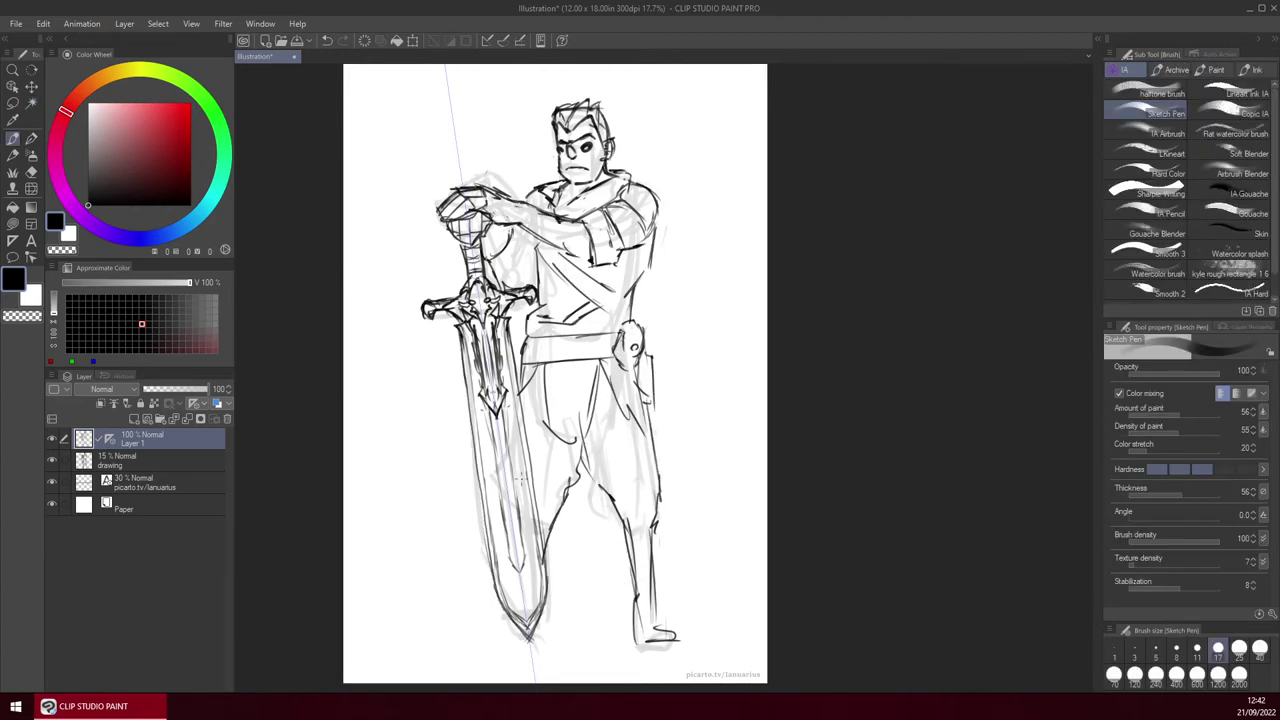
pyautogui.click(52, 461)
pyautogui.moveTo(655, 594); pyautogui.dragTo(660, 632)
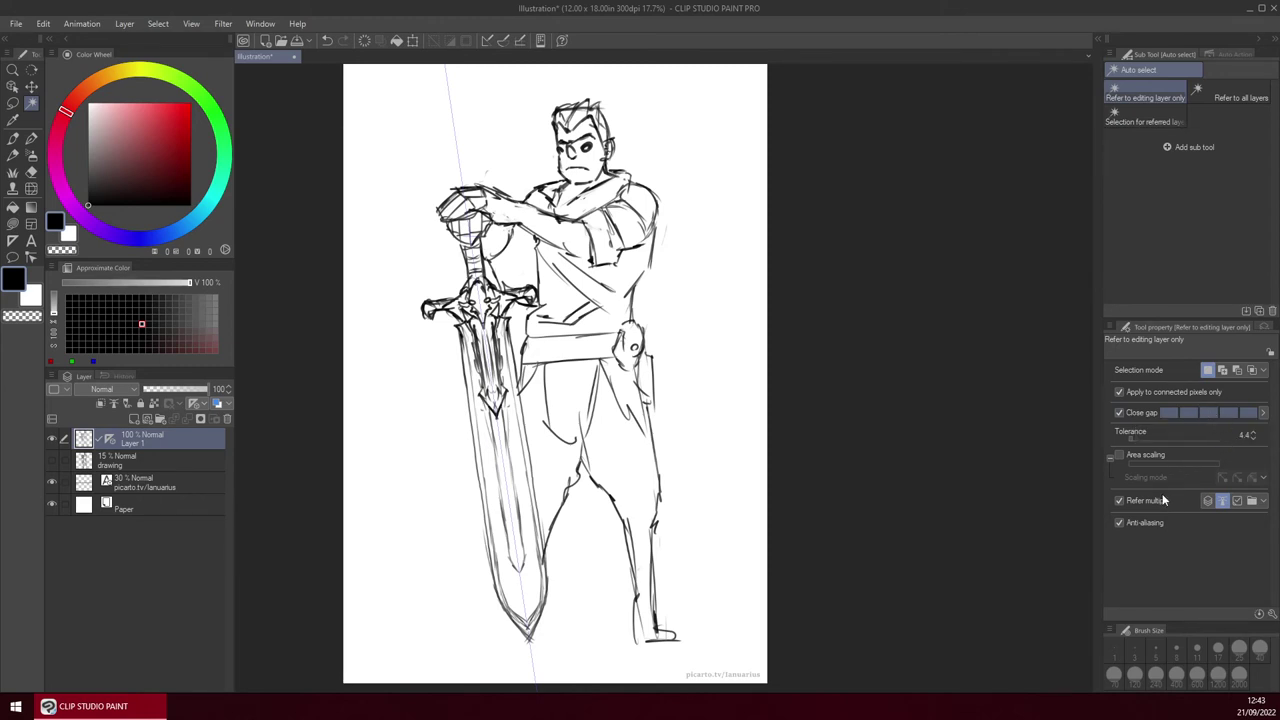
# Enable area scaling for Auto select, select the background around the figure, and invert the selection.
pyautogui.click(1119, 455)
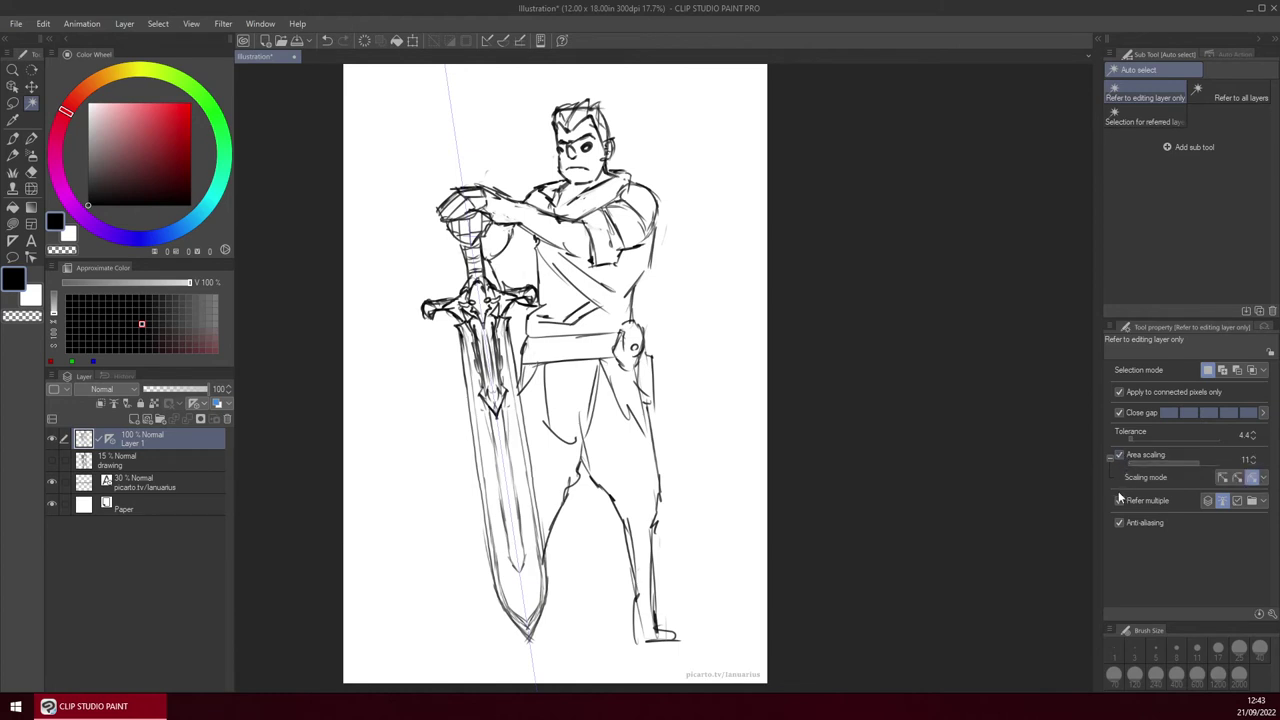
pyautogui.press('p')
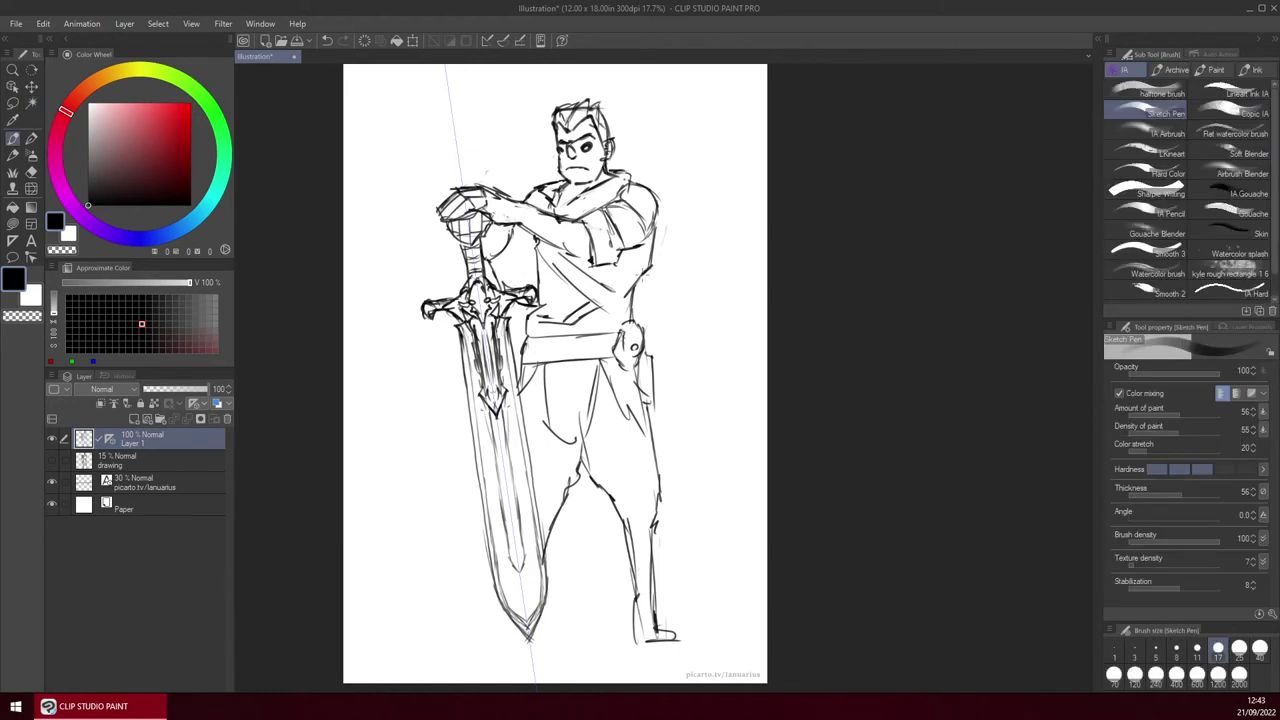
pyautogui.press('w')
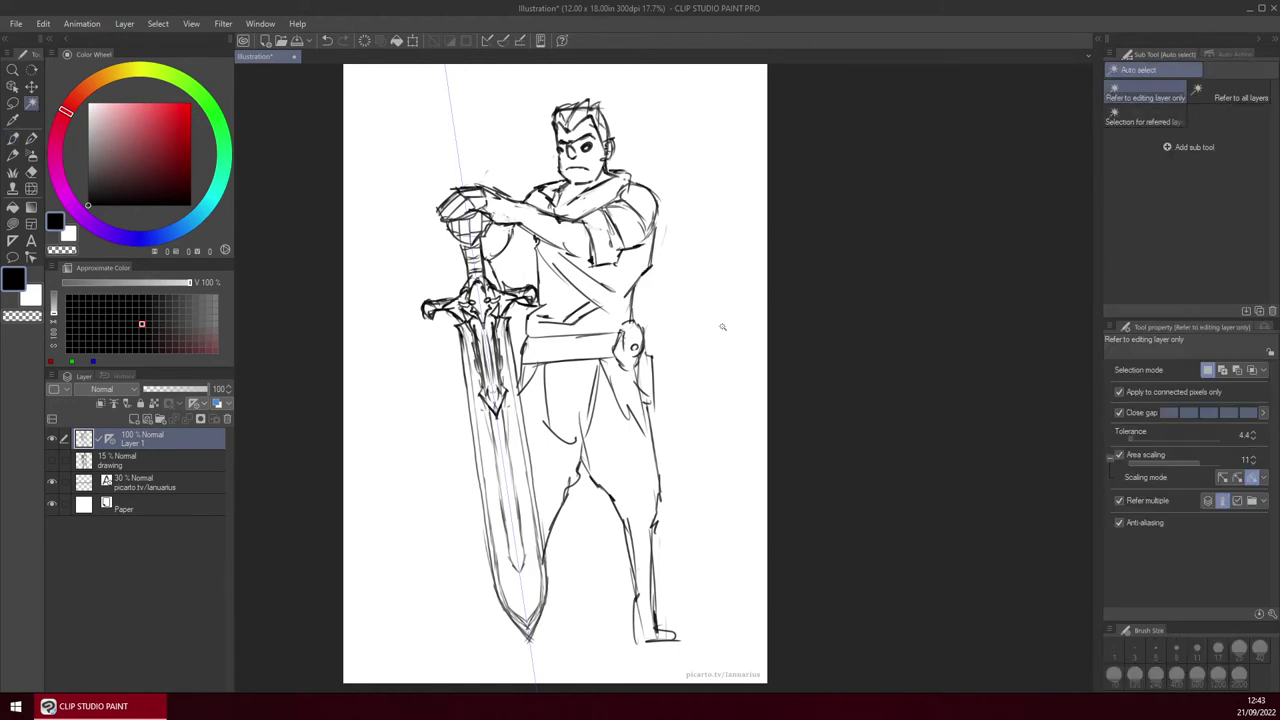
pyautogui.click(722, 336)
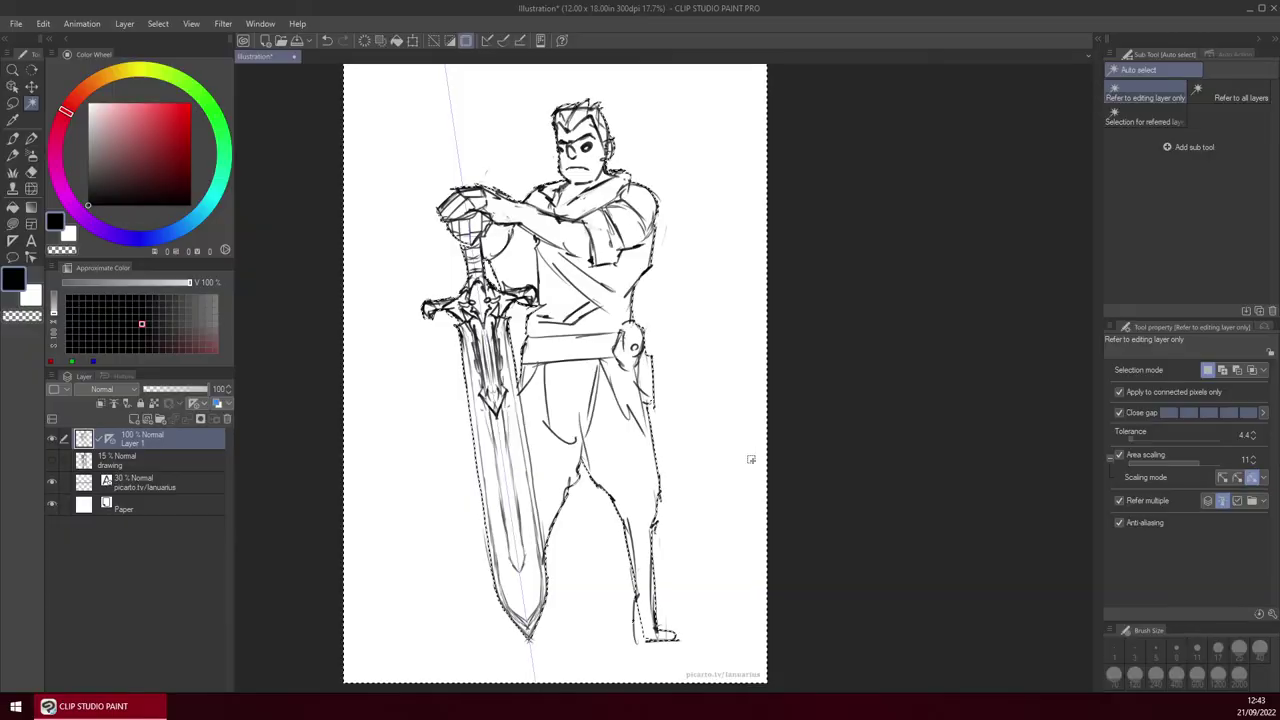
pyautogui.hotkey('ctrl', 'shift', 'i')
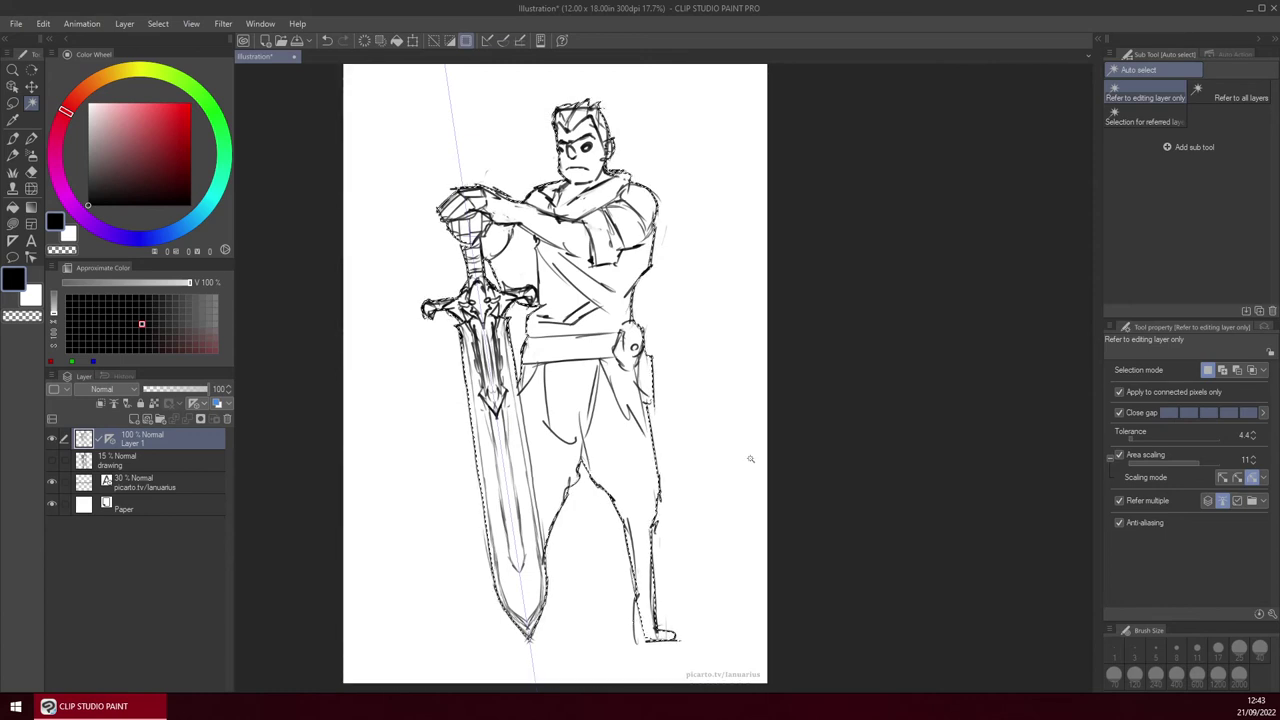
# Add a layer above the drawing layer, fill the selected silhouette with mid grey (brightness 58), and deselect.
pyautogui.click(190, 463)
pyautogui.hotkey('ctrl', 'shift', 'n')
pyautogui.press('g')
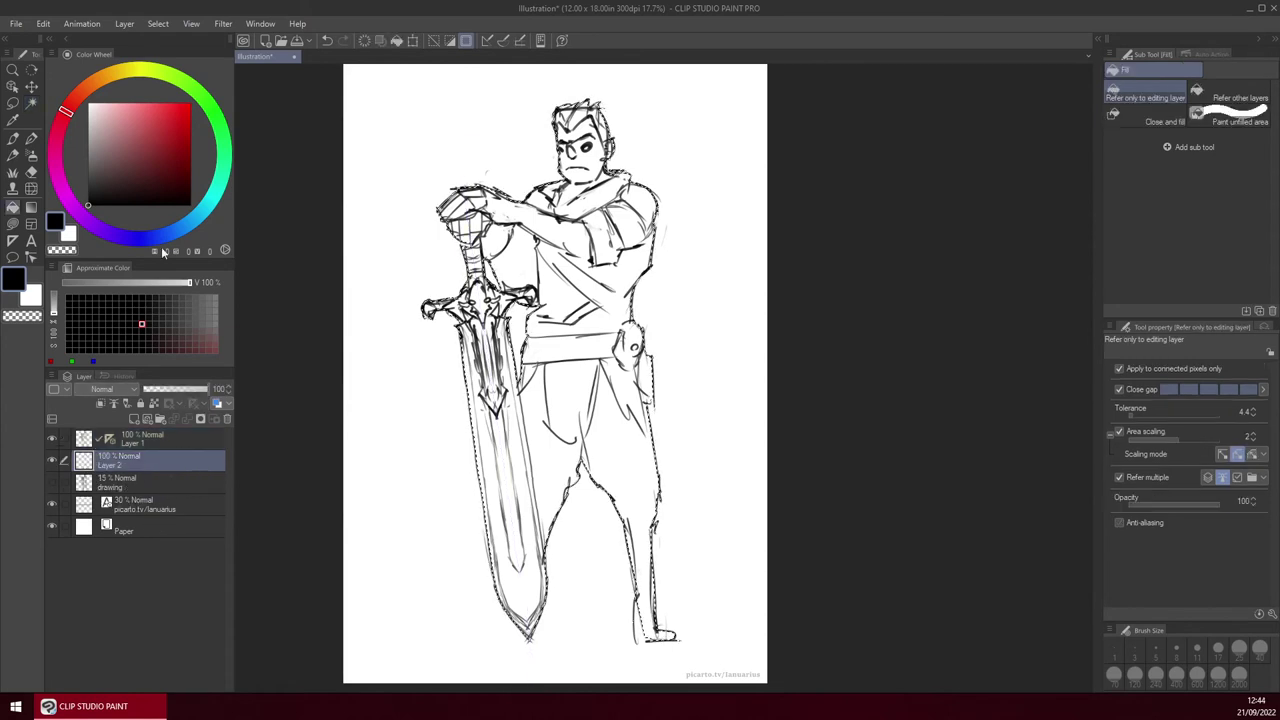
pyautogui.moveTo(98, 136); pyautogui.dragTo(57, 152)
pyautogui.hotkey('alt', 'Delete')
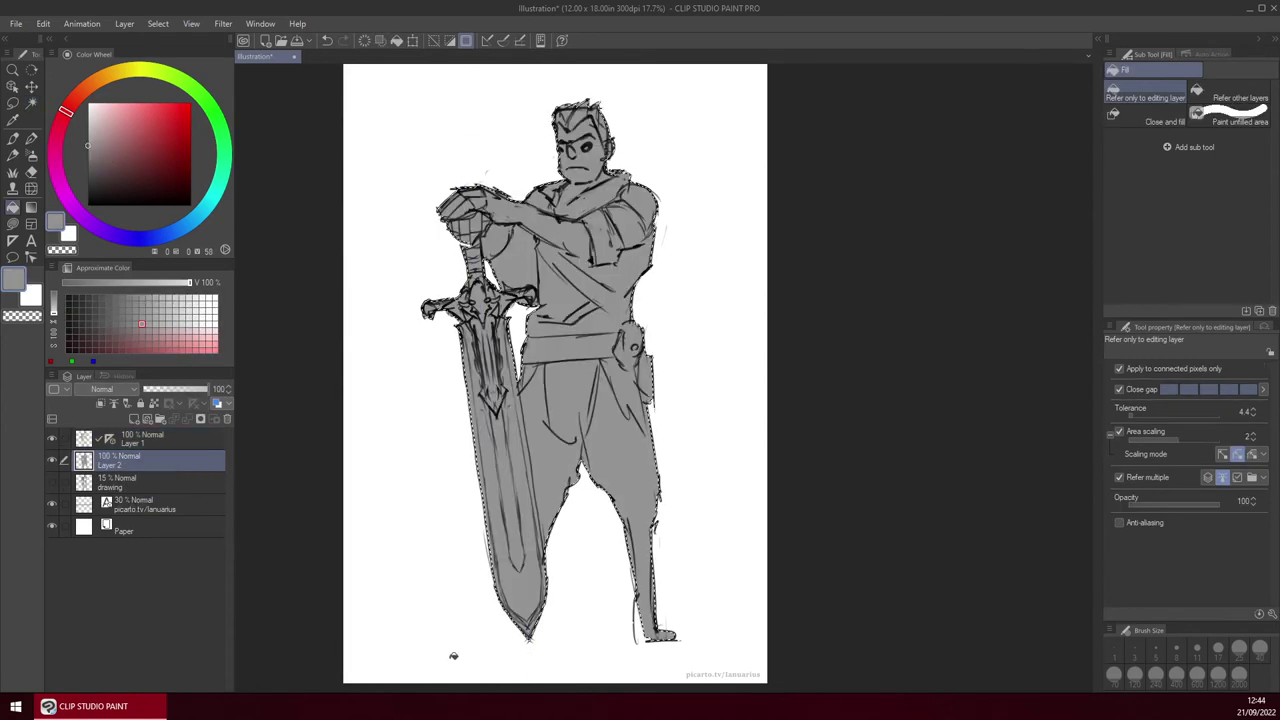
pyautogui.hotkey('ctrl', 'd')
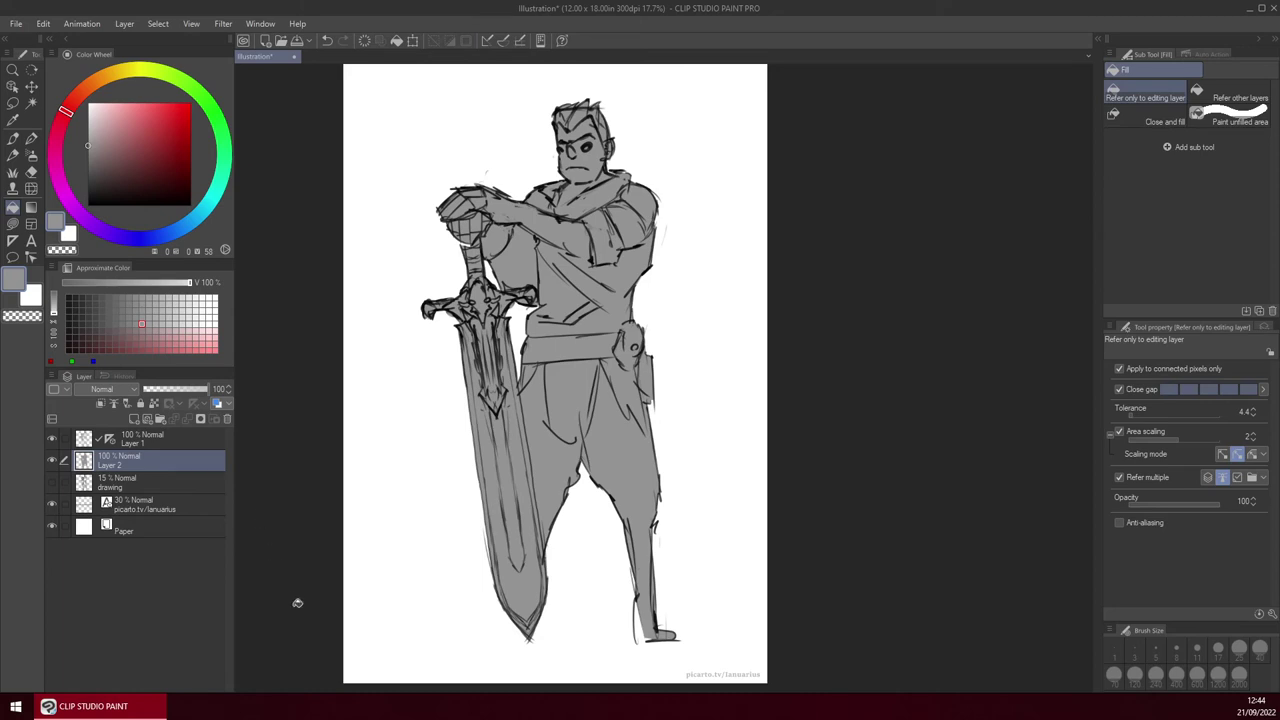
# Choose Lasso fill with a darker grey (brightness 39), and clip a new layer to the silhouette layer.
pyautogui.press('u')
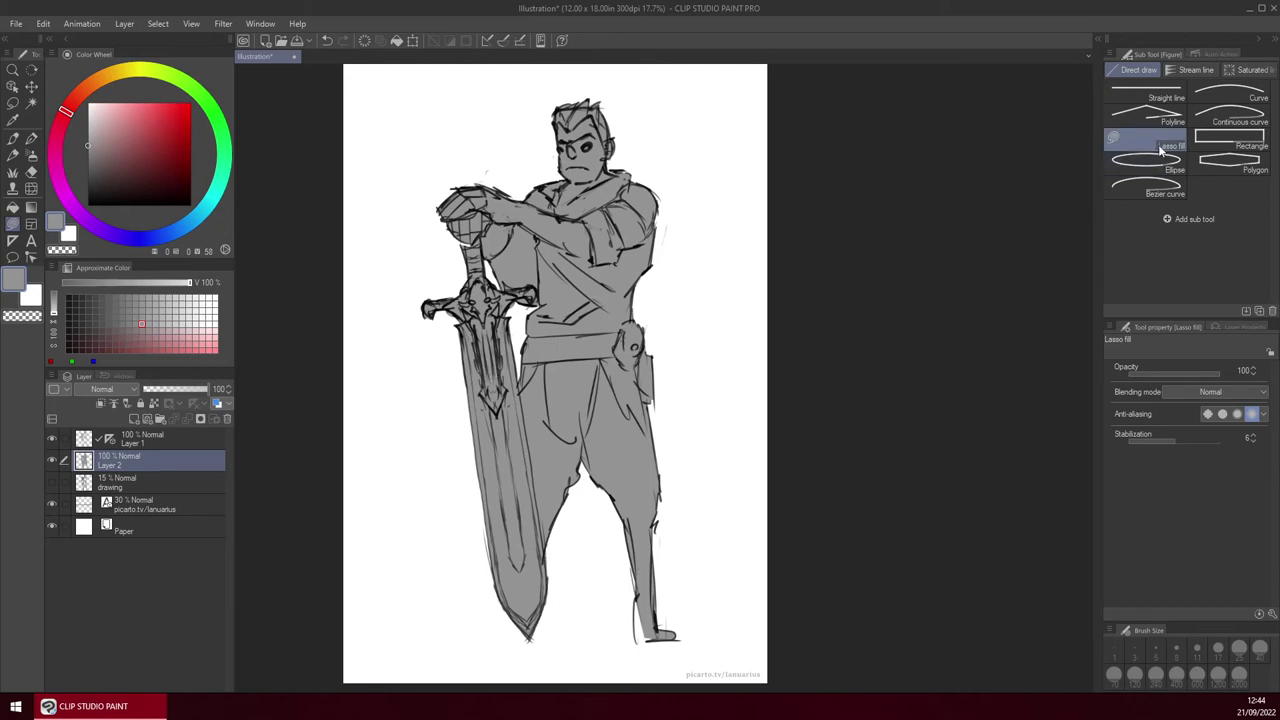
pyautogui.moveTo(100, 164); pyautogui.dragTo(72, 160)
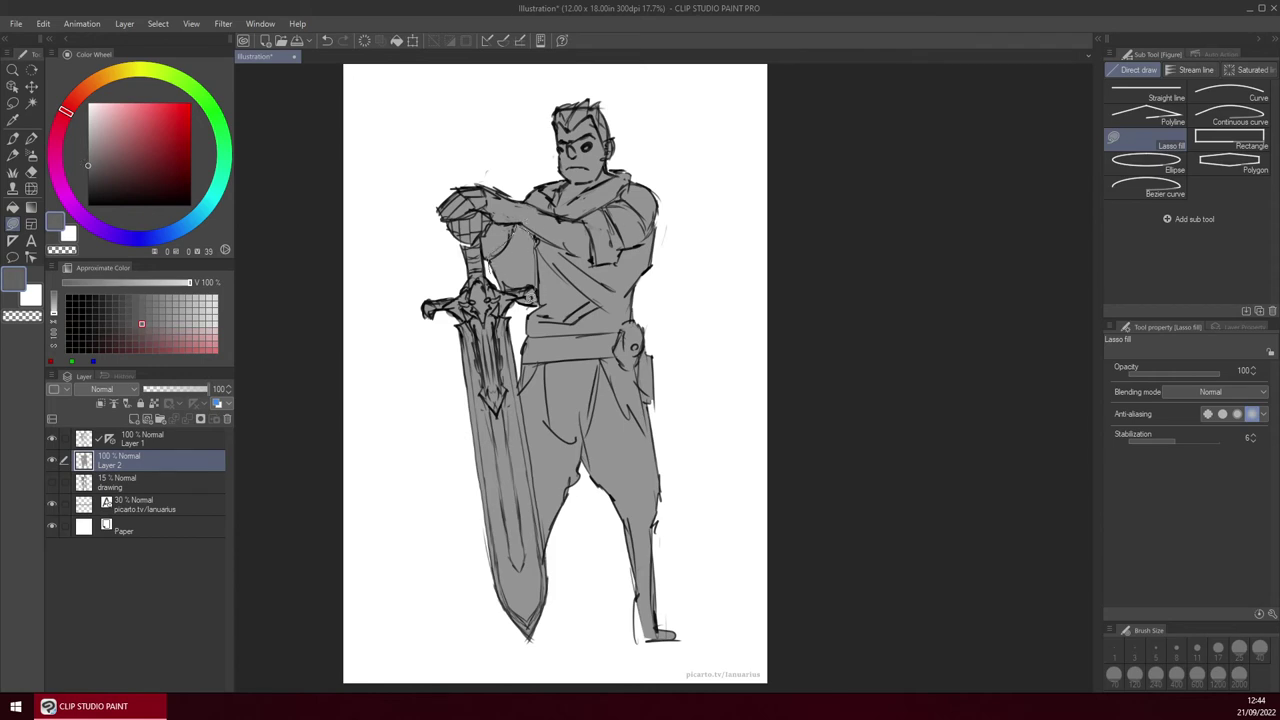
pyautogui.moveTo(498, 212); pyautogui.dragTo(496, 218)
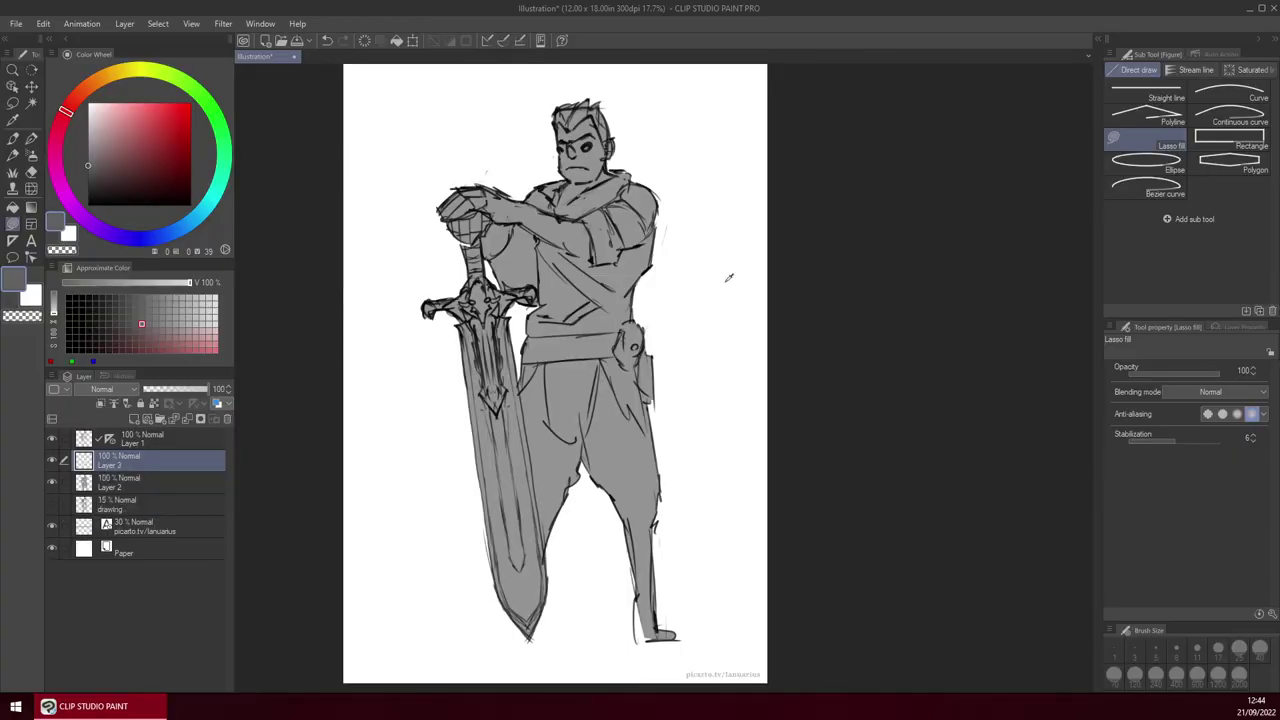
pyautogui.hotkey('ctrl', 'alt', 'g')
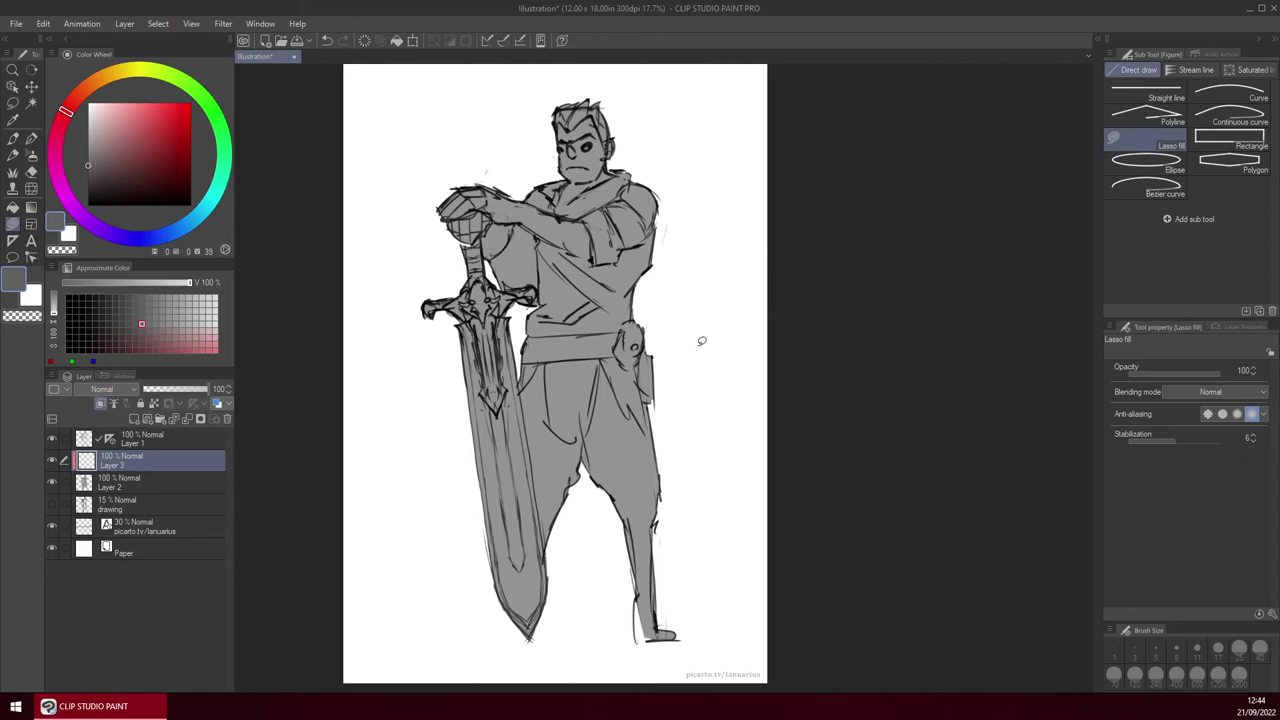
# Try a Lasso fill across the figure's edge on the clipped layer, and undo it.
pyautogui.press('b')
pyautogui.press('u')
pyautogui.moveTo(668, 323)
pyautogui.mouseDown()
pyautogui.moveTo(740, 277)
pyautogui.moveTo(718, 304)
pyautogui.mouseUp()
pyautogui.hotkey('ctrl', 'z')
# Lasso-fill both trouser legs, the back sleeve, the underside of the front arm and the collar with dark grey.
pyautogui.moveTo(640, 531)
pyautogui.mouseDown()
pyautogui.moveTo(595, 400)
pyautogui.moveTo(633, 551)
pyautogui.mouseUp()
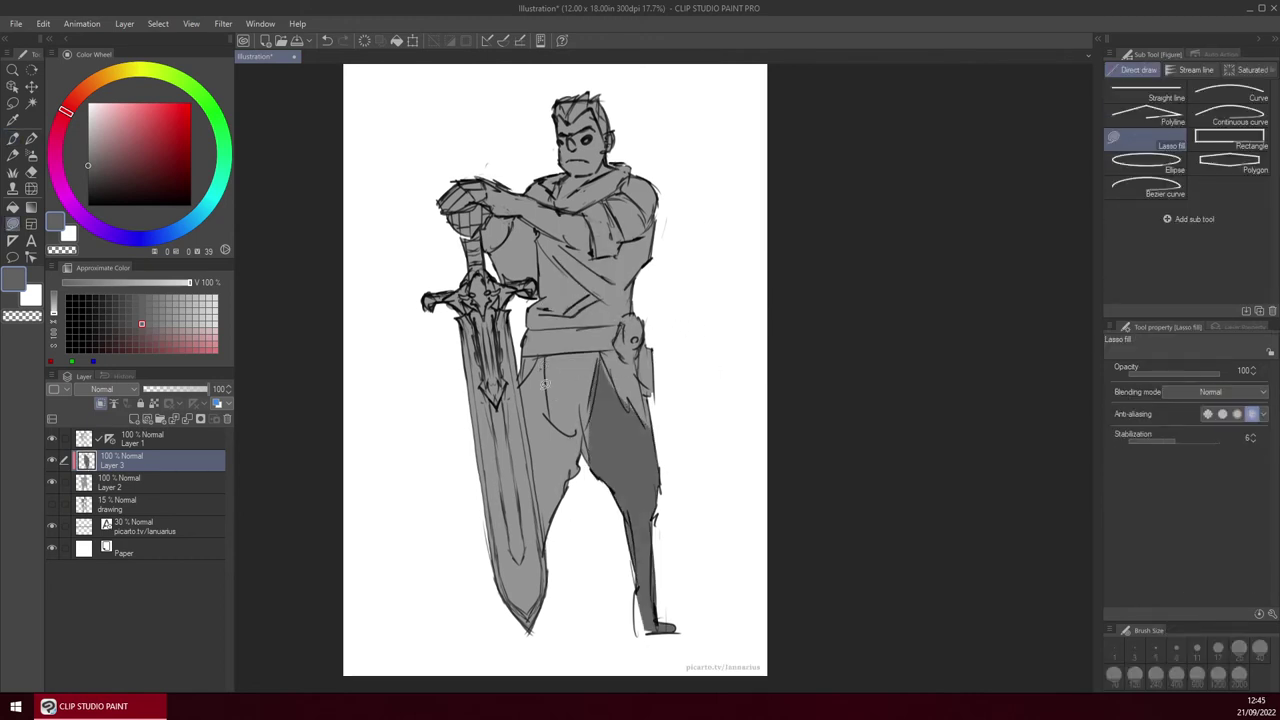
pyautogui.moveTo(545, 384)
pyautogui.mouseDown()
pyautogui.moveTo(546, 522)
pyautogui.moveTo(541, 353)
pyautogui.moveTo(543, 496)
pyautogui.mouseUp()
pyautogui.moveTo(457, 421)
pyautogui.mouseDown()
pyautogui.moveTo(501, 463)
pyautogui.moveTo(452, 432)
pyautogui.moveTo(498, 388)
pyautogui.mouseUp()
pyautogui.moveTo(580, 427); pyautogui.dragTo(584, 450)
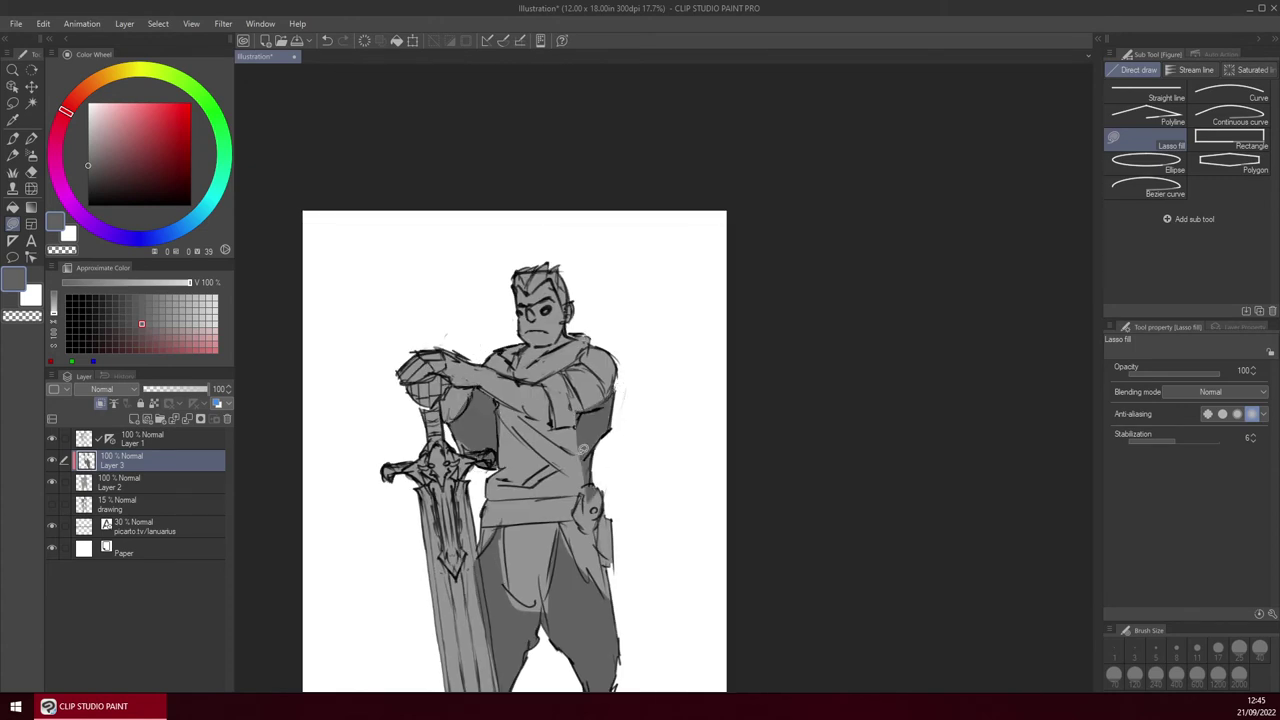
pyautogui.moveTo(547, 343); pyautogui.dragTo(525, 370)
pyautogui.moveTo(663, 329); pyautogui.dragTo(658, 272)
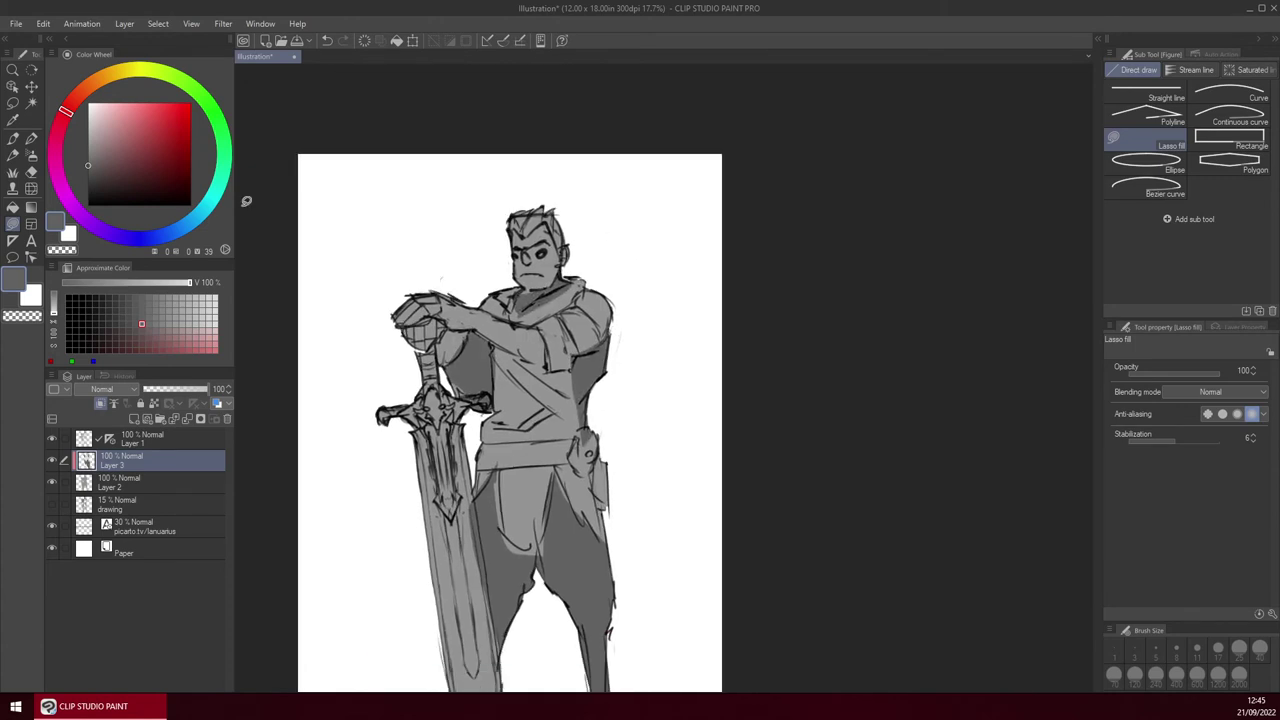
# Lasso-fill the face, hands and forearm with a lighter grey (brightness 73).
pyautogui.click(87, 130)
pyautogui.moveTo(513, 277)
pyautogui.mouseDown()
pyautogui.moveTo(511, 232)
pyautogui.moveTo(525, 228)
pyautogui.moveTo(548, 292)
pyautogui.mouseUp()
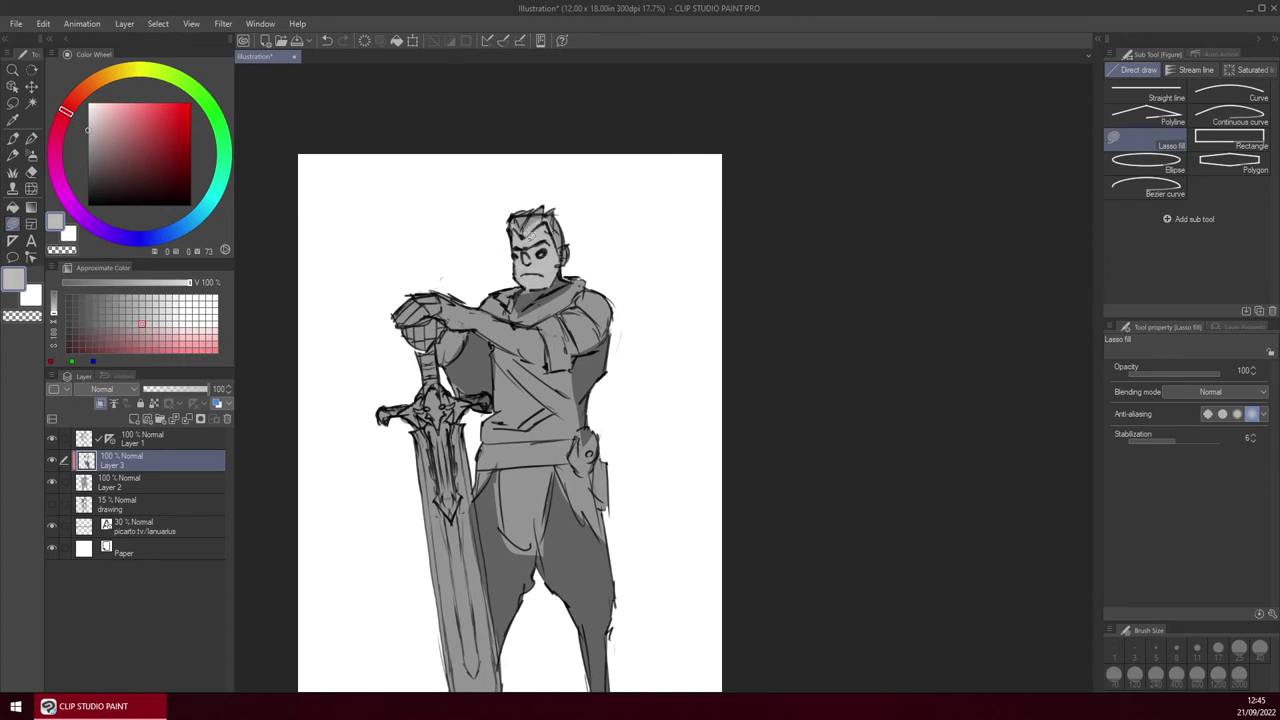
pyautogui.moveTo(402, 350)
pyautogui.mouseDown()
pyautogui.moveTo(440, 290)
pyautogui.moveTo(405, 350)
pyautogui.mouseUp()
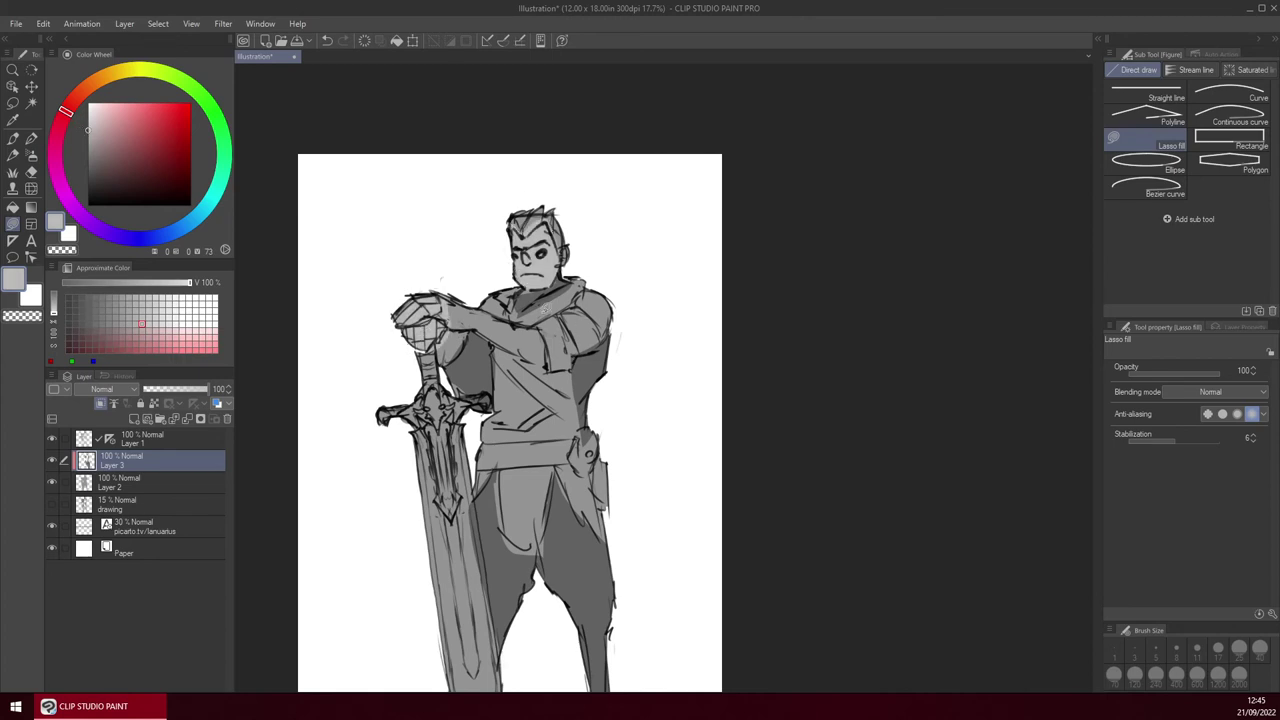
pyautogui.moveTo(538, 357)
pyautogui.mouseDown()
pyautogui.moveTo(540, 335)
pyautogui.moveTo(538, 360)
pyautogui.mouseUp()
pyautogui.moveTo(516, 318); pyautogui.dragTo(519, 358)
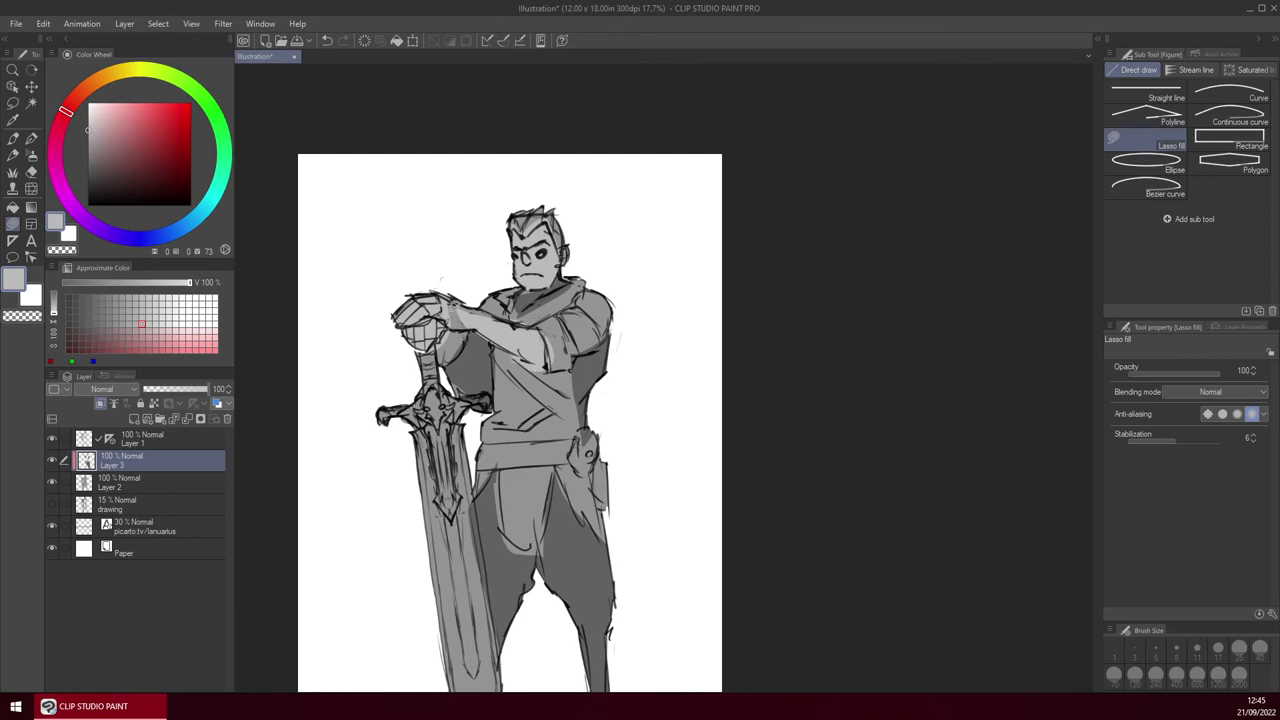
# Lasso-fill the sword blade with the same light grey.
pyautogui.moveTo(468, 306)
pyautogui.mouseDown()
pyautogui.moveTo(470, 324)
pyautogui.moveTo(460, 242)
pyautogui.mouseUp()
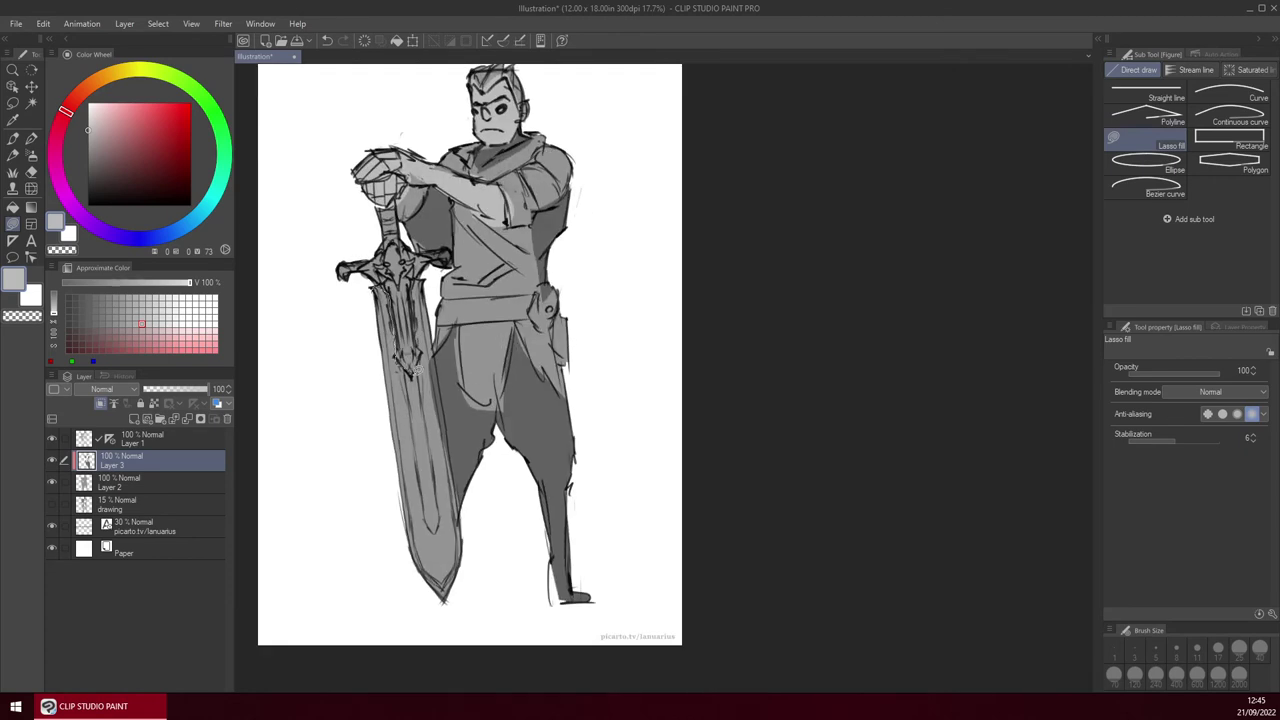
pyautogui.moveTo(432, 313)
pyautogui.mouseDown()
pyautogui.moveTo(429, 623)
pyautogui.moveTo(364, 274)
pyautogui.mouseUp()
pyautogui.moveTo(638, 311)
pyautogui.mouseDown()
pyautogui.moveTo(630, 342)
pyautogui.moveTo(679, 346)
pyautogui.mouseUp()
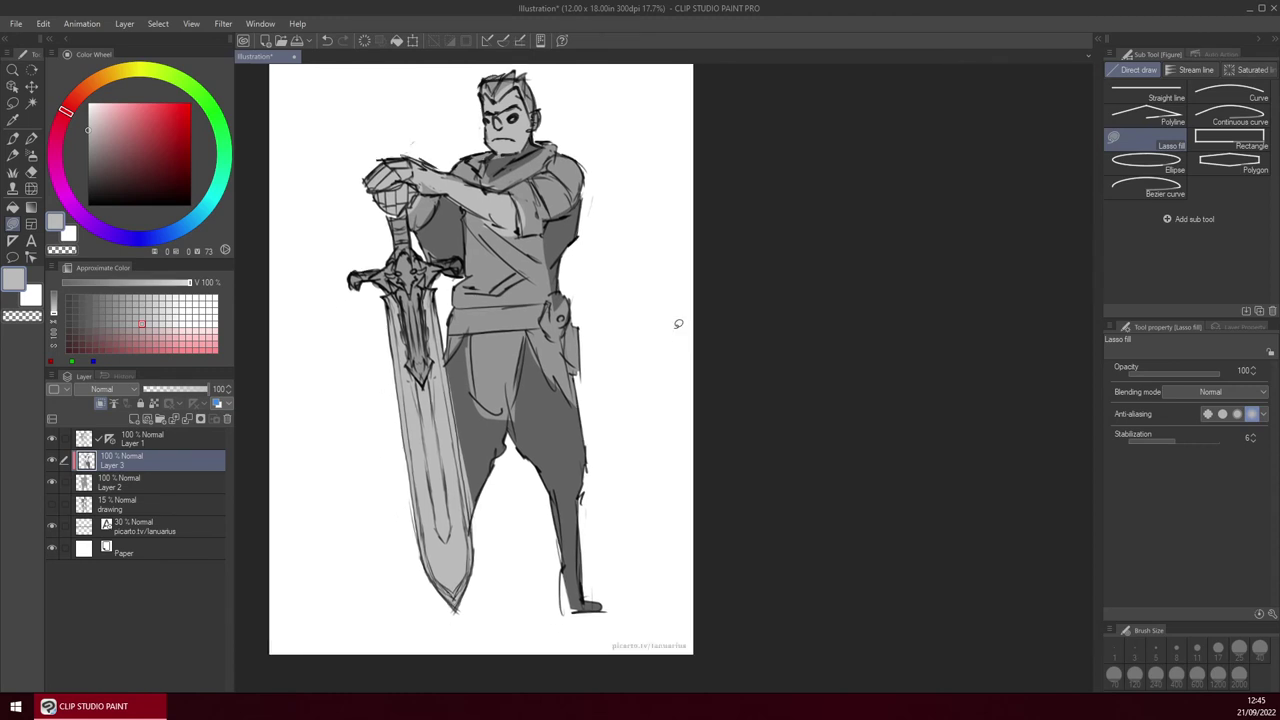
# Sample the dark grey from the sleeve and lasso-fill shadows on the chest folds and beneath the belt.
pyautogui.keyDown('alt'); pyautogui.click(566, 237); pyautogui.keyUp('alt')
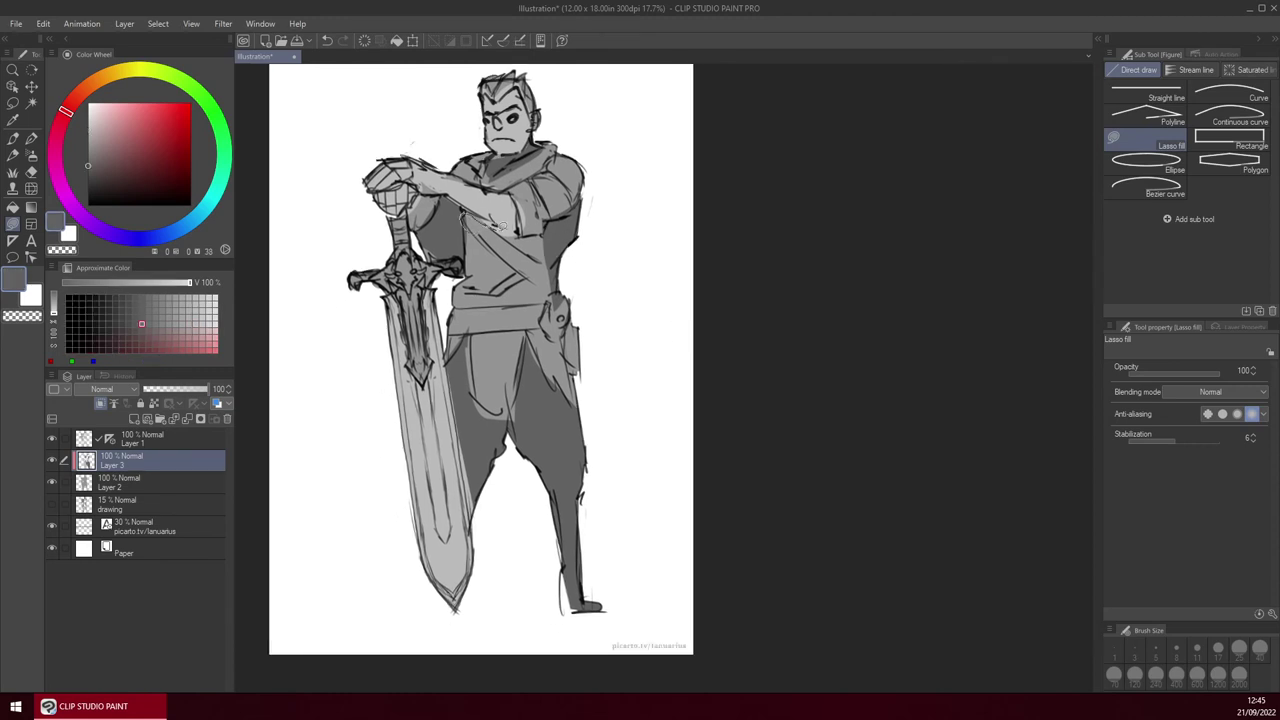
pyautogui.moveTo(502, 228)
pyautogui.mouseDown()
pyautogui.moveTo(545, 244)
pyautogui.moveTo(498, 252)
pyautogui.moveTo(462, 216)
pyautogui.mouseUp()
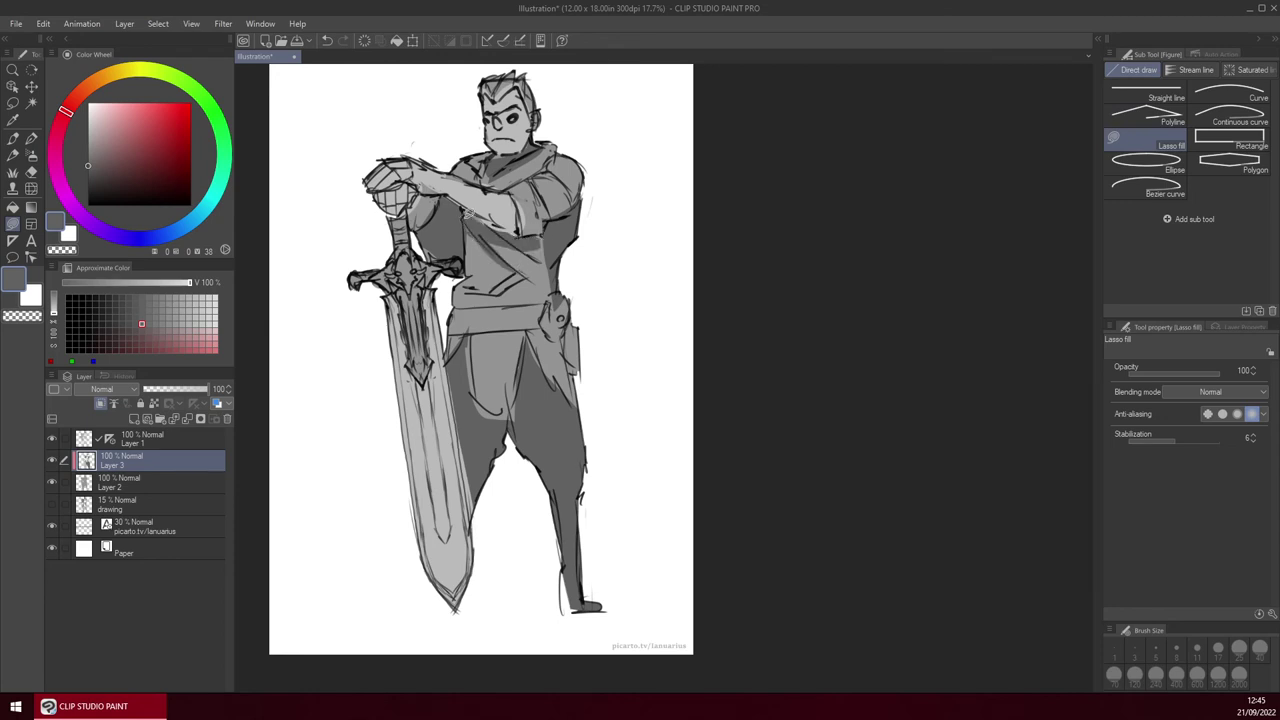
pyautogui.moveTo(504, 297); pyautogui.dragTo(530, 283)
pyautogui.moveTo(450, 330); pyautogui.dragTo(540, 336)
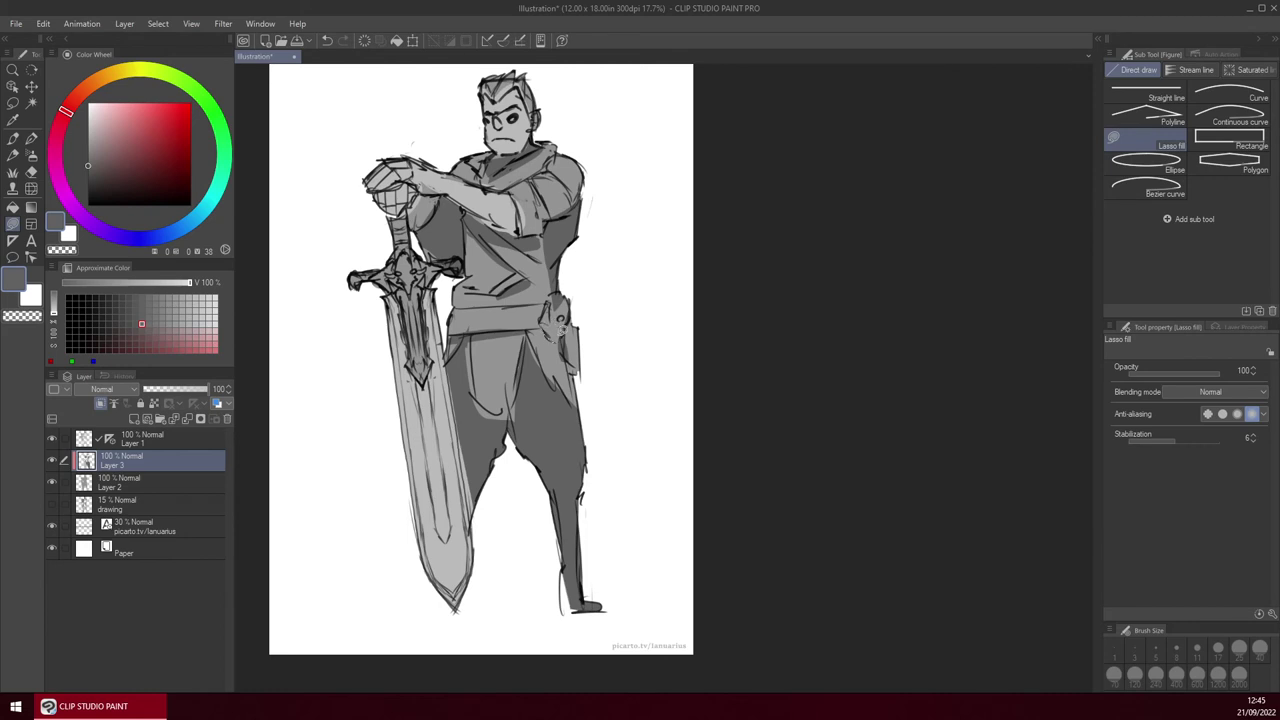
# Sample the mid grey from the clothing at the waist and switch to the Copic IA brush.
pyautogui.keyDown('alt'); pyautogui.click(555, 297); pyautogui.keyUp('alt')
pyautogui.moveTo(658, 255); pyautogui.dragTo(626, 326)
pyautogui.moveTo(590, 287); pyautogui.dragTo(614, 274)
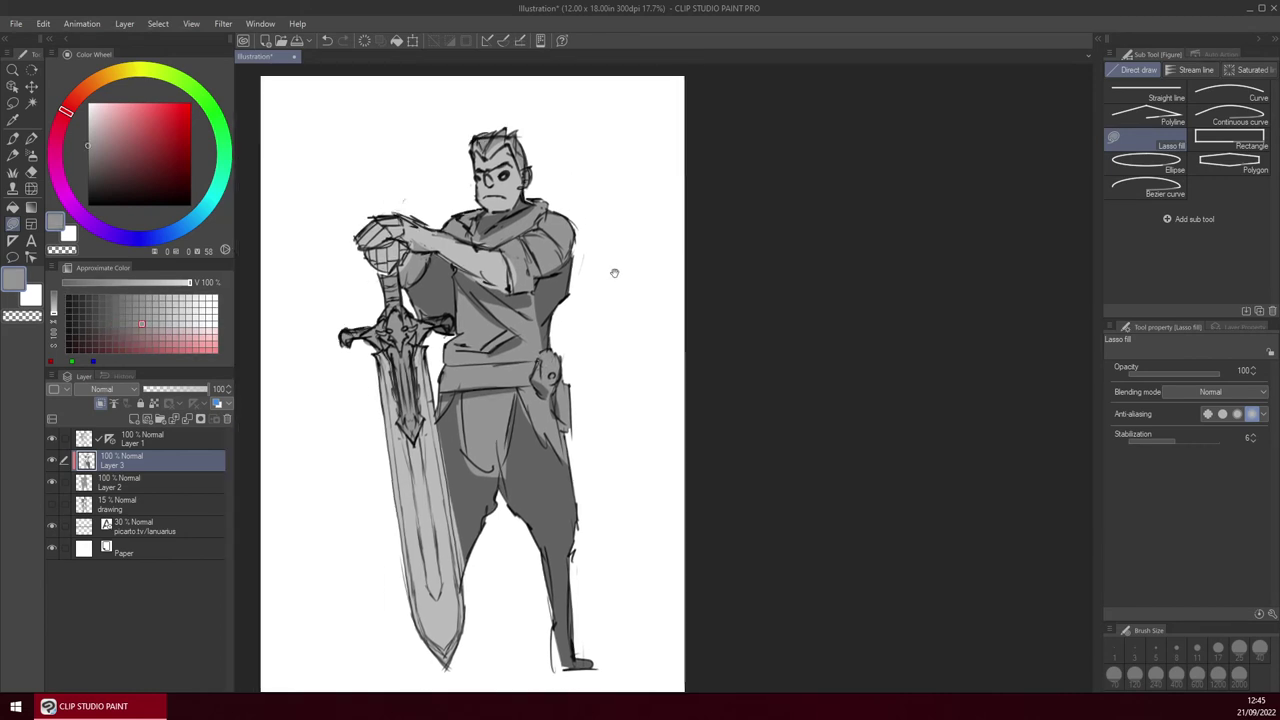
pyautogui.press('b')
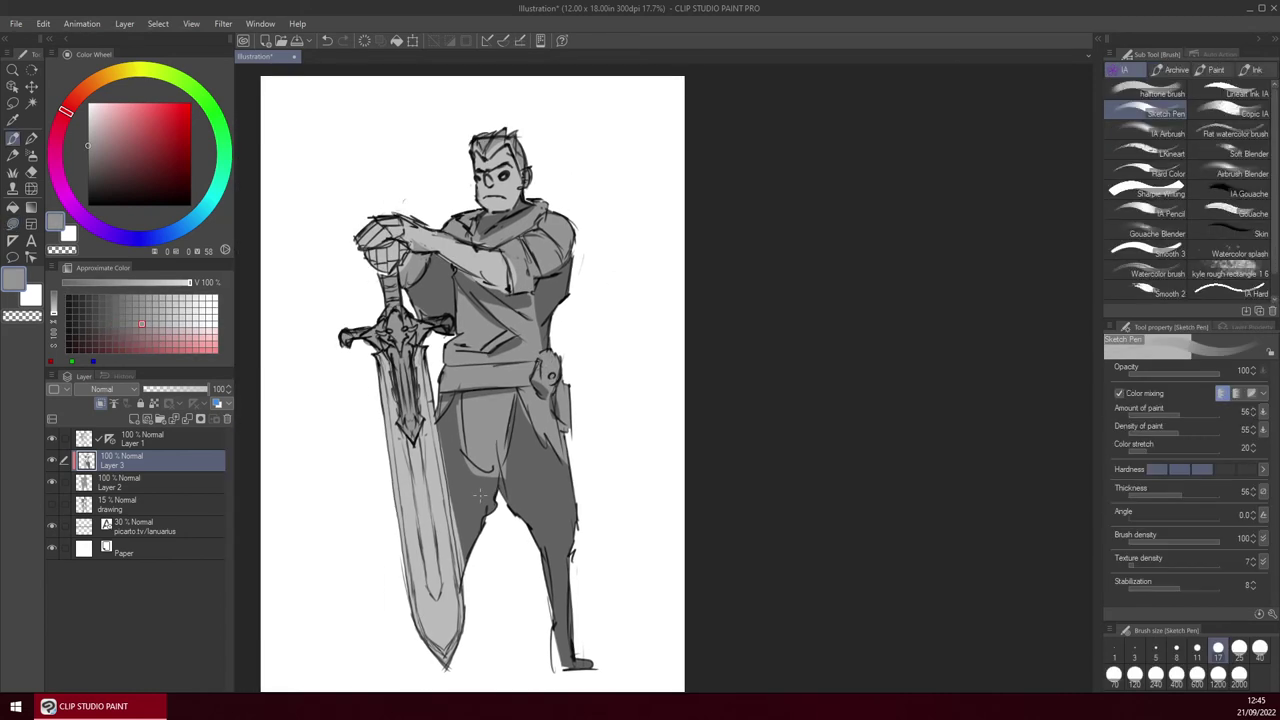
pyautogui.click(1215, 113)
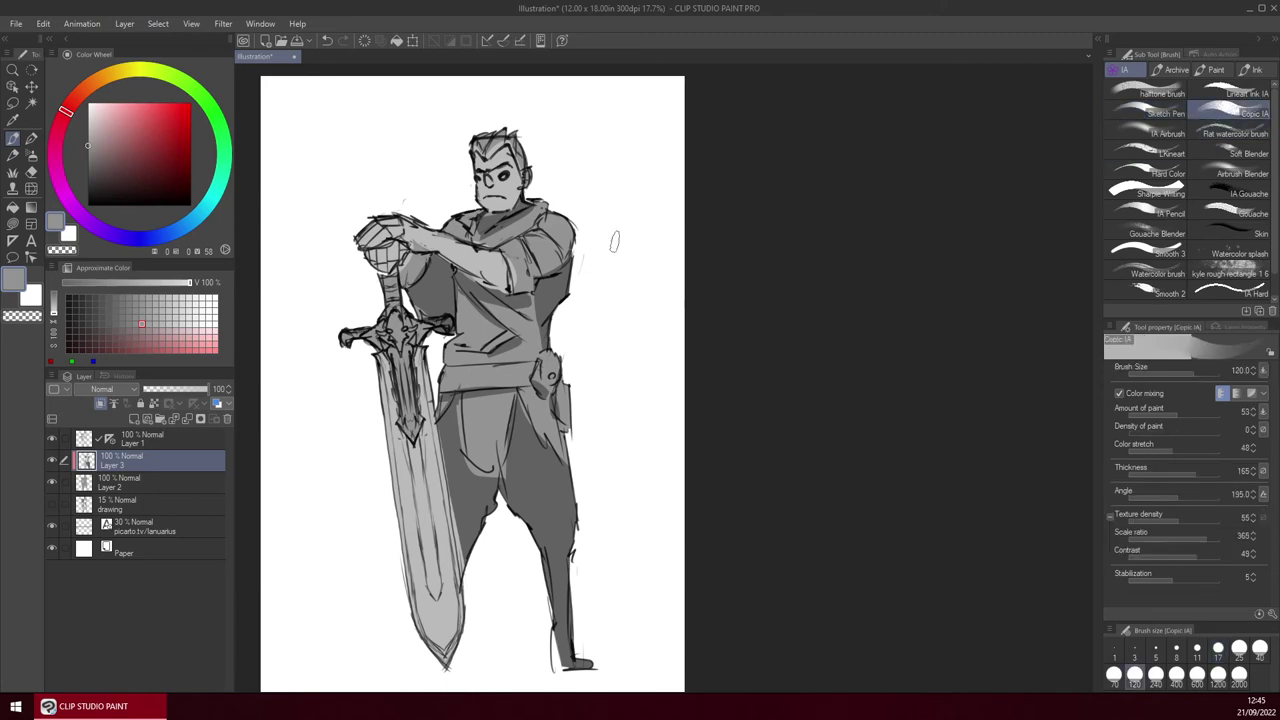
# Shade the side of the torso and the belt with the Copic IA brush at size 70.
pyautogui.scroll(5, 606, 266)
pyautogui.moveTo(520, 420)
pyautogui.mouseDown()
pyautogui.moveTo(690, 407)
pyautogui.moveTo(700, 449)
pyautogui.moveTo(684, 477)
pyautogui.mouseUp()
pyautogui.hotkey('ctrl', 'z')
pyautogui.scroll(-4, 688, 415)
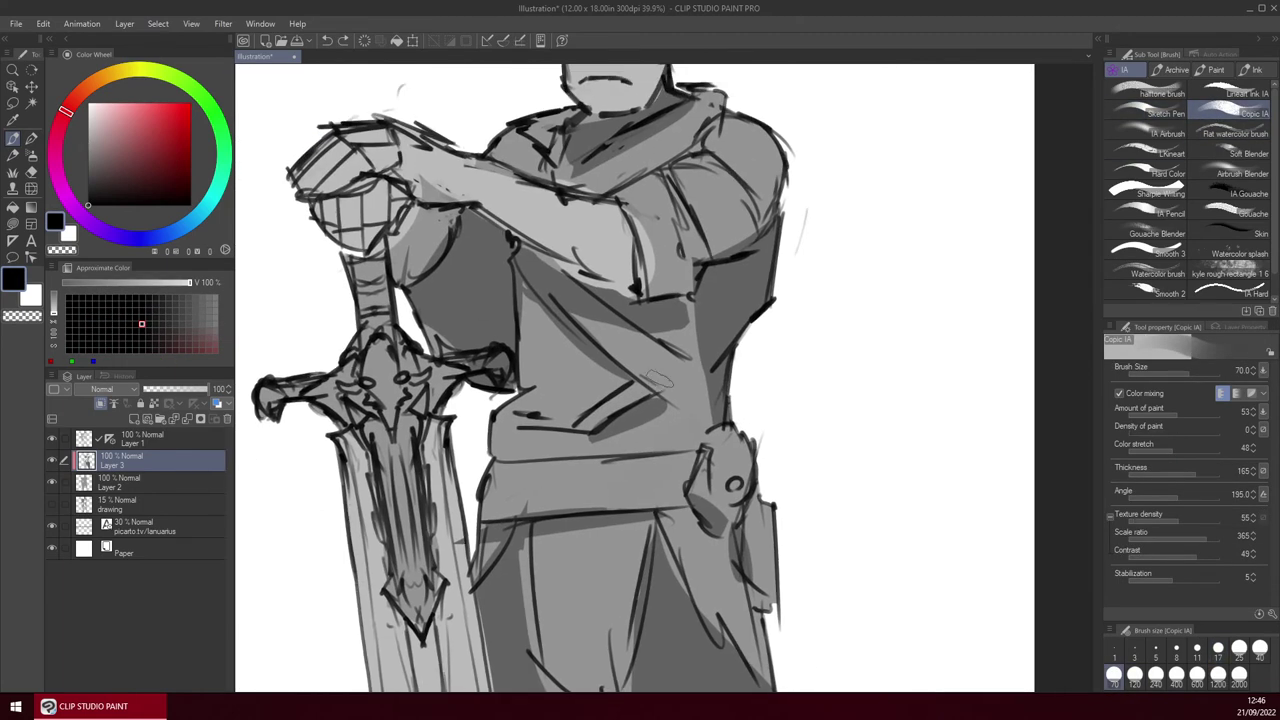
pyautogui.moveTo(660, 379)
pyautogui.mouseDown()
pyautogui.moveTo(645, 415)
pyautogui.moveTo(693, 426)
pyautogui.mouseUp()
pyautogui.moveTo(677, 470); pyautogui.dragTo(674, 500)
pyautogui.moveTo(696, 328)
pyautogui.mouseDown()
pyautogui.moveTo(720, 445)
pyautogui.moveTo(714, 395)
pyautogui.mouseUp()
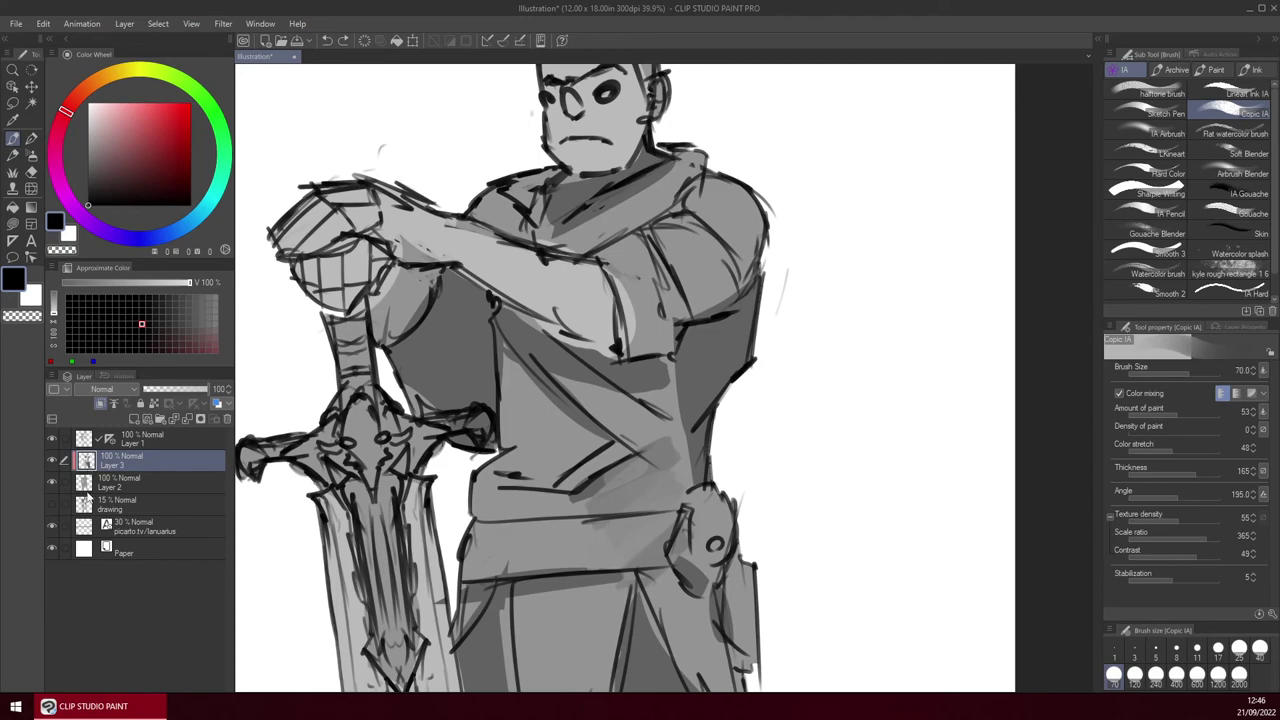
# Compare the figure with and without the Layer 3 values, and merge Layer 3 down into Layer 2.
pyautogui.click(53, 461)
pyautogui.click(53, 461)
pyautogui.click(53, 461)
pyautogui.click(53, 461)
pyautogui.click(53, 461)
pyautogui.click(53, 461)
pyautogui.hotkey('ctrl', 'e')
# Paint shadows on the chest beneath the crossed forearm and cuff using sampled greys and brush size 40.
pyautogui.moveTo(615, 402); pyautogui.dragTo(598, 486)
pyautogui.keyDown('alt'); pyautogui.click(646, 463); pyautogui.keyUp('alt')
pyautogui.press('[')
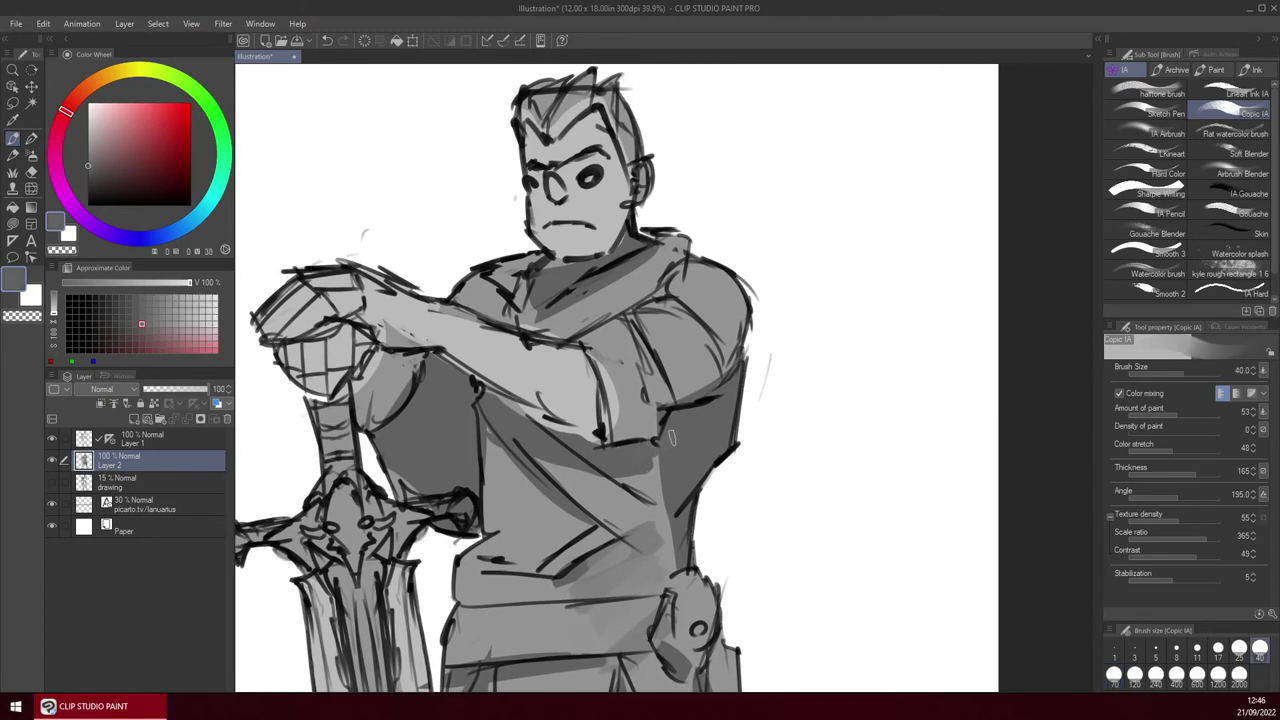
pyautogui.moveTo(628, 451); pyautogui.dragTo(684, 423)
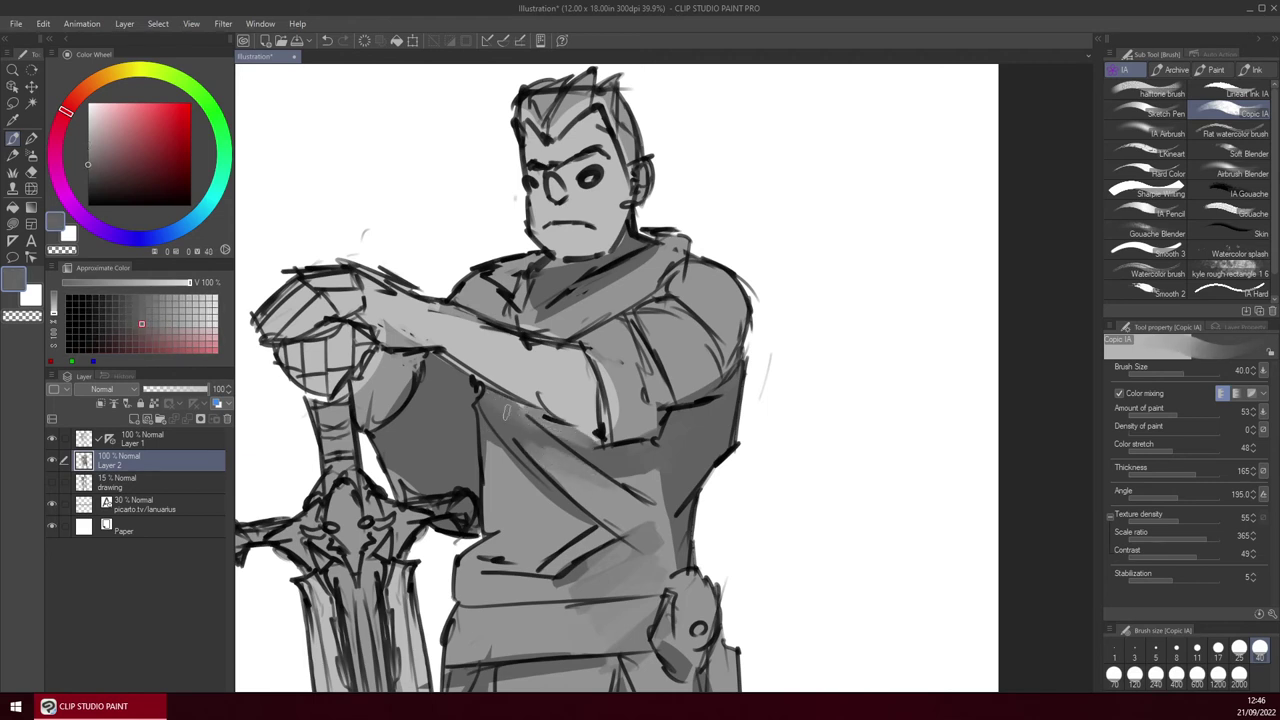
pyautogui.moveTo(505, 411); pyautogui.dragTo(577, 443)
pyautogui.keyDown('alt'); pyautogui.click(662, 440); pyautogui.keyUp('alt')
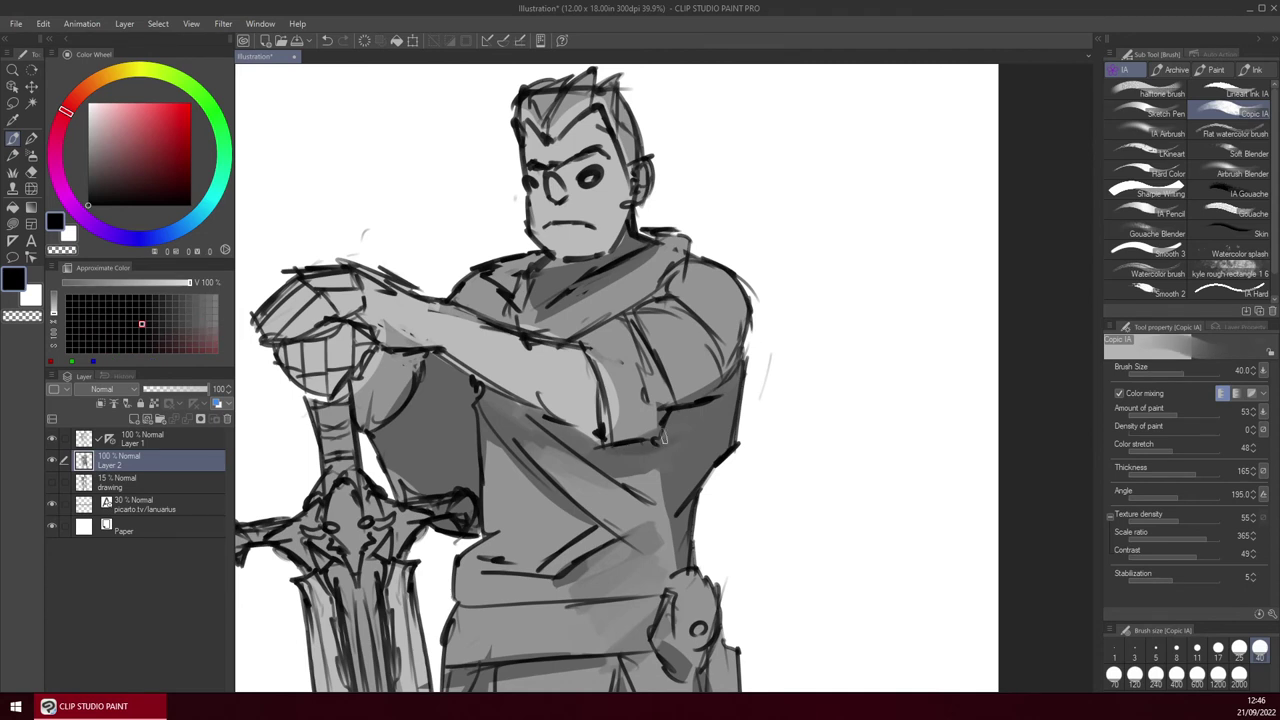
pyautogui.moveTo(662, 440)
pyautogui.mouseDown()
pyautogui.moveTo(729, 379)
pyautogui.moveTo(635, 447)
pyautogui.moveTo(528, 424)
pyautogui.moveTo(587, 444)
pyautogui.moveTo(572, 434)
pyautogui.moveTo(695, 377)
pyautogui.moveTo(683, 417)
pyautogui.moveTo(544, 429)
pyautogui.moveTo(447, 370)
pyautogui.mouseUp()
# Shade the far sleeve and the underside of the forearm with greys sampled from the figure.
pyautogui.keyDown('alt'); pyautogui.click(688, 406); pyautogui.keyUp('alt')
pyautogui.moveTo(402, 421)
pyautogui.mouseDown()
pyautogui.moveTo(434, 353)
pyautogui.moveTo(469, 380)
pyautogui.mouseUp()
pyautogui.moveTo(541, 351); pyautogui.dragTo(597, 347)
pyautogui.keyDown('alt'); pyautogui.click(450, 366); pyautogui.keyUp('alt')
pyautogui.moveTo(451, 367)
pyautogui.mouseDown()
pyautogui.moveTo(500, 360)
pyautogui.moveTo(476, 370)
pyautogui.moveTo(520, 378)
pyautogui.moveTo(482, 392)
pyautogui.mouseUp()
pyautogui.keyDown('alt'); pyautogui.click(592, 397); pyautogui.keyUp('alt')
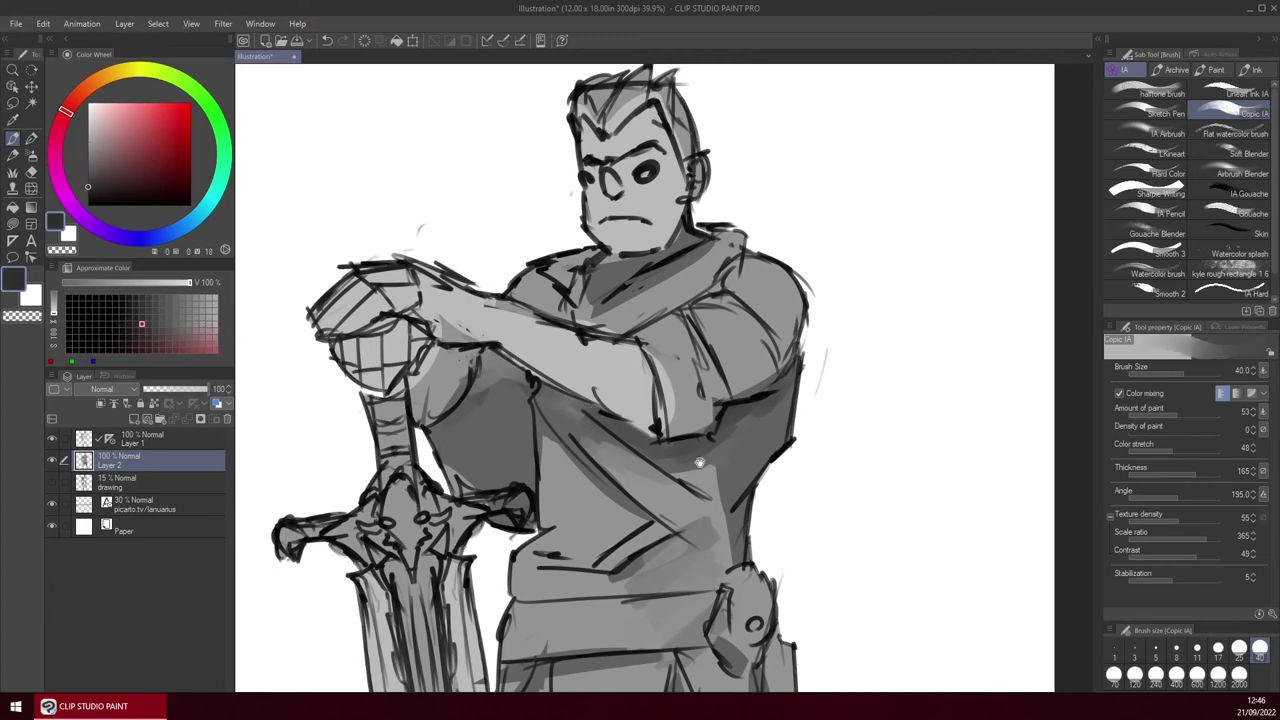
# Paint sampled greys onto the sword's crossguard and the far sleeve just above it.
pyautogui.scroll(-2, 676, 424)
pyautogui.moveTo(698, 462)
pyautogui.mouseDown()
pyautogui.moveTo(676, 424)
pyautogui.moveTo(600, 369)
pyautogui.moveTo(578, 278)
pyautogui.mouseUp()
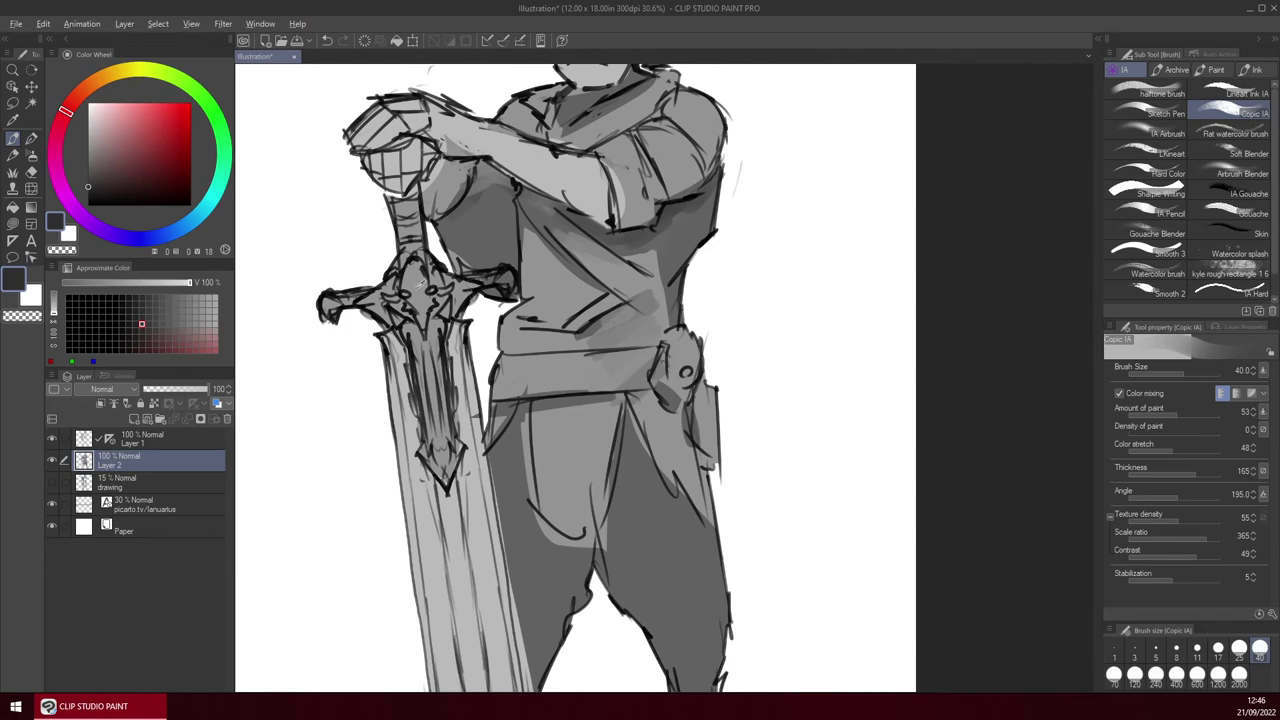
pyautogui.keyDown('alt'); pyautogui.click(421, 285); pyautogui.keyUp('alt')
pyautogui.moveTo(482, 280); pyautogui.dragTo(511, 282)
pyautogui.keyDown('alt'); pyautogui.click(495, 247); pyautogui.keyUp('alt')
pyautogui.moveTo(449, 256); pyautogui.dragTo(458, 274)
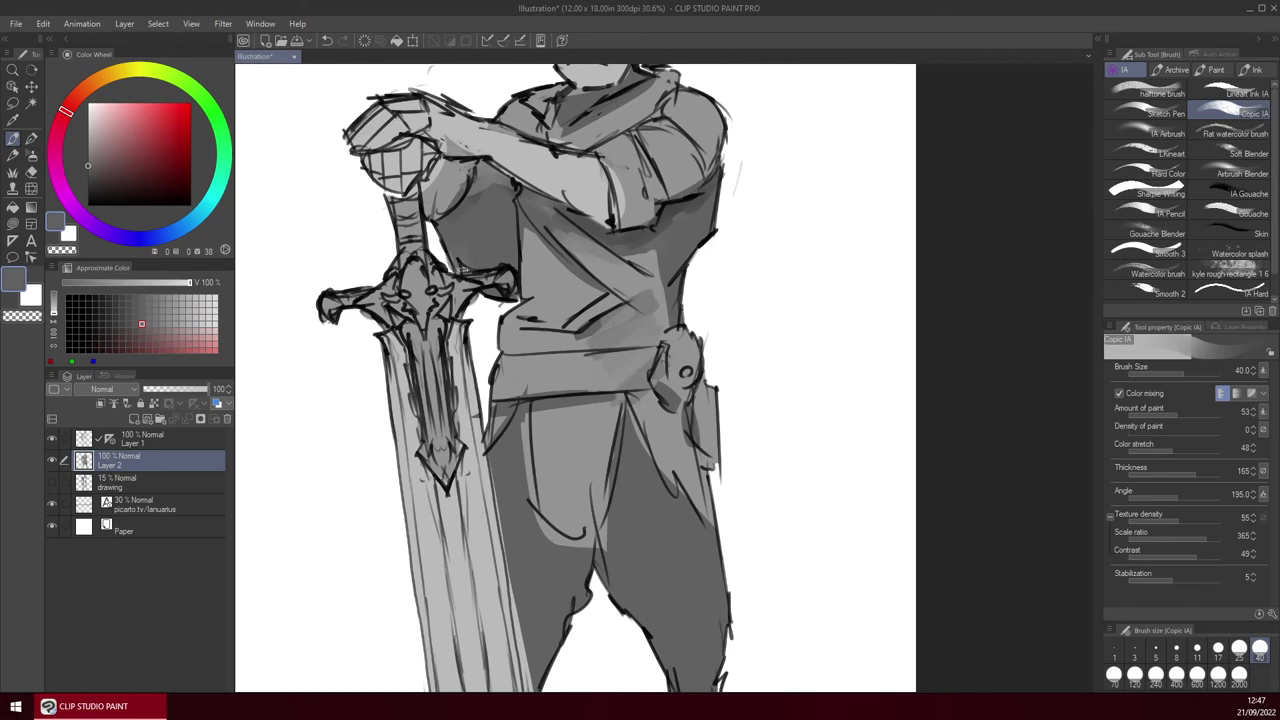
# Add grey variation to the trousers and the hanging front cloth flap with sampled greys and brush size 70.
pyautogui.moveTo(582, 339); pyautogui.dragTo(532, 246)
pyautogui.moveTo(441, 341)
pyautogui.mouseDown()
pyautogui.moveTo(456, 320)
pyautogui.moveTo(487, 450)
pyautogui.moveTo(477, 335)
pyautogui.moveTo(531, 463)
pyautogui.mouseUp()
pyautogui.press(']')
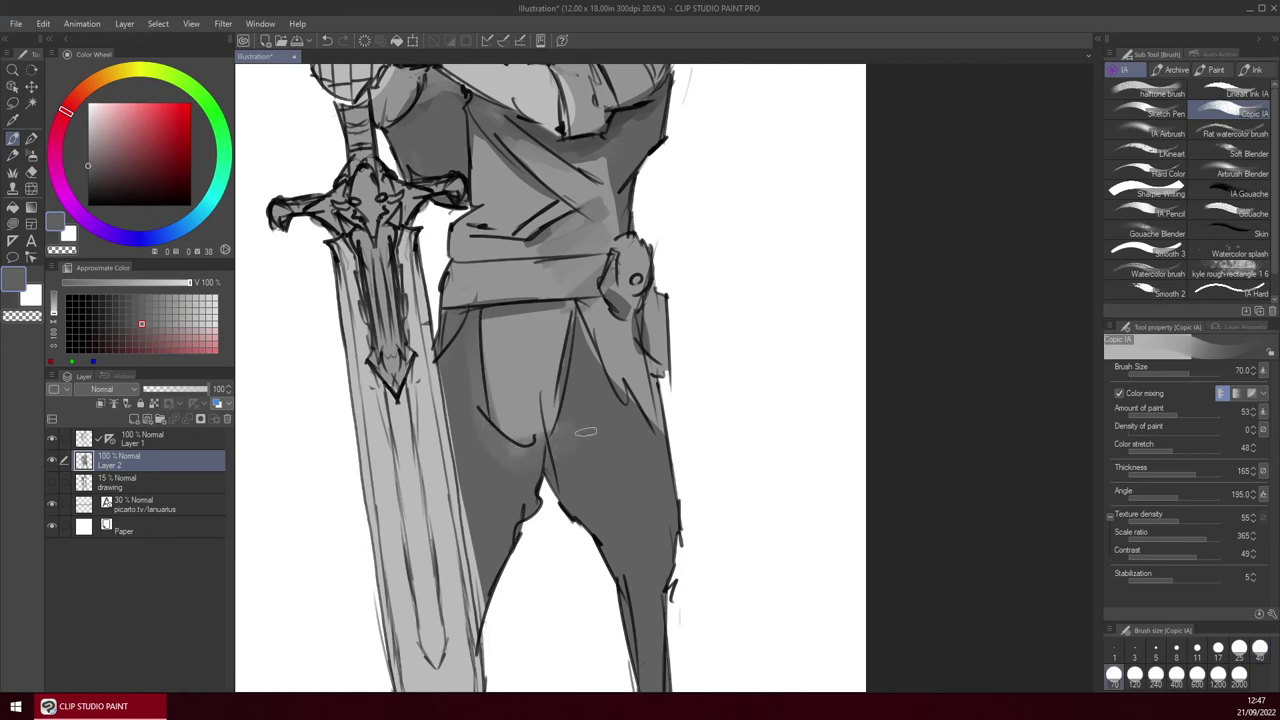
pyautogui.keyDown('alt'); pyautogui.click(500, 418); pyautogui.keyUp('alt')
pyautogui.moveTo(486, 356); pyautogui.dragTo(495, 400)
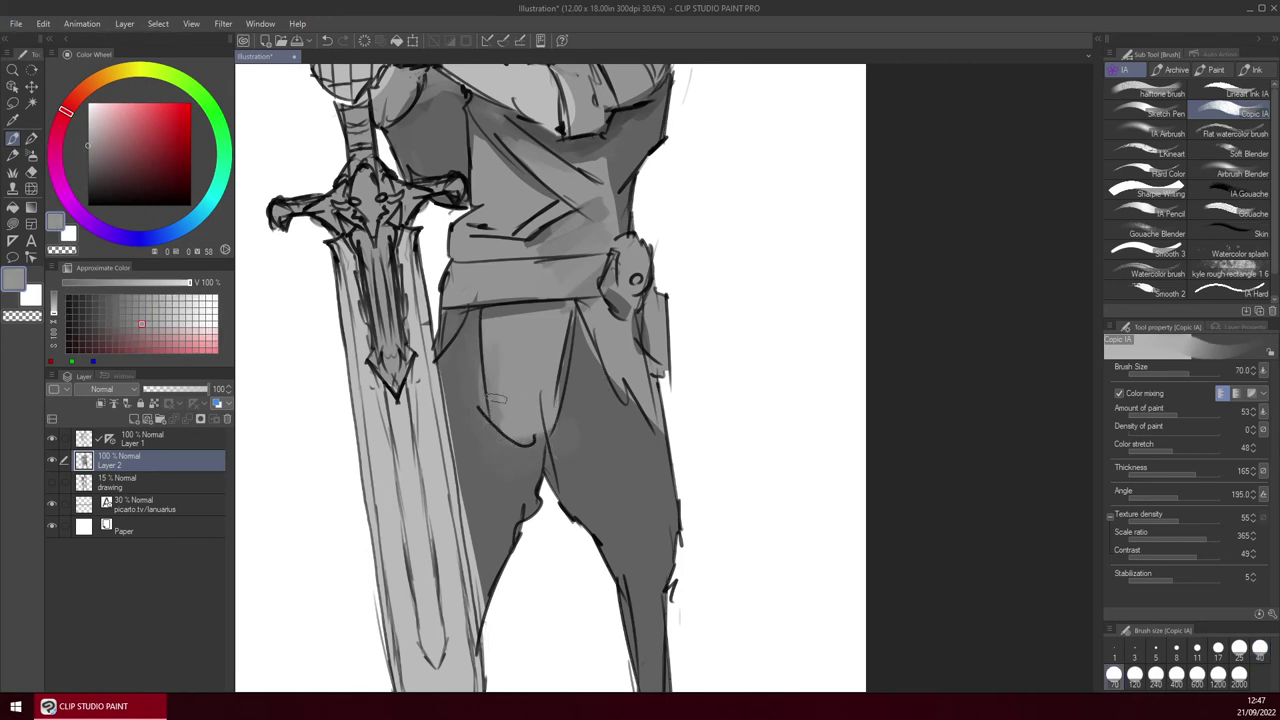
pyautogui.moveTo(490, 314); pyautogui.dragTo(558, 312)
# Shade the side cloth fold below the belt and touch up the hip pouch area with sampled greys.
pyautogui.moveTo(700, 269); pyautogui.dragTo(648, 194)
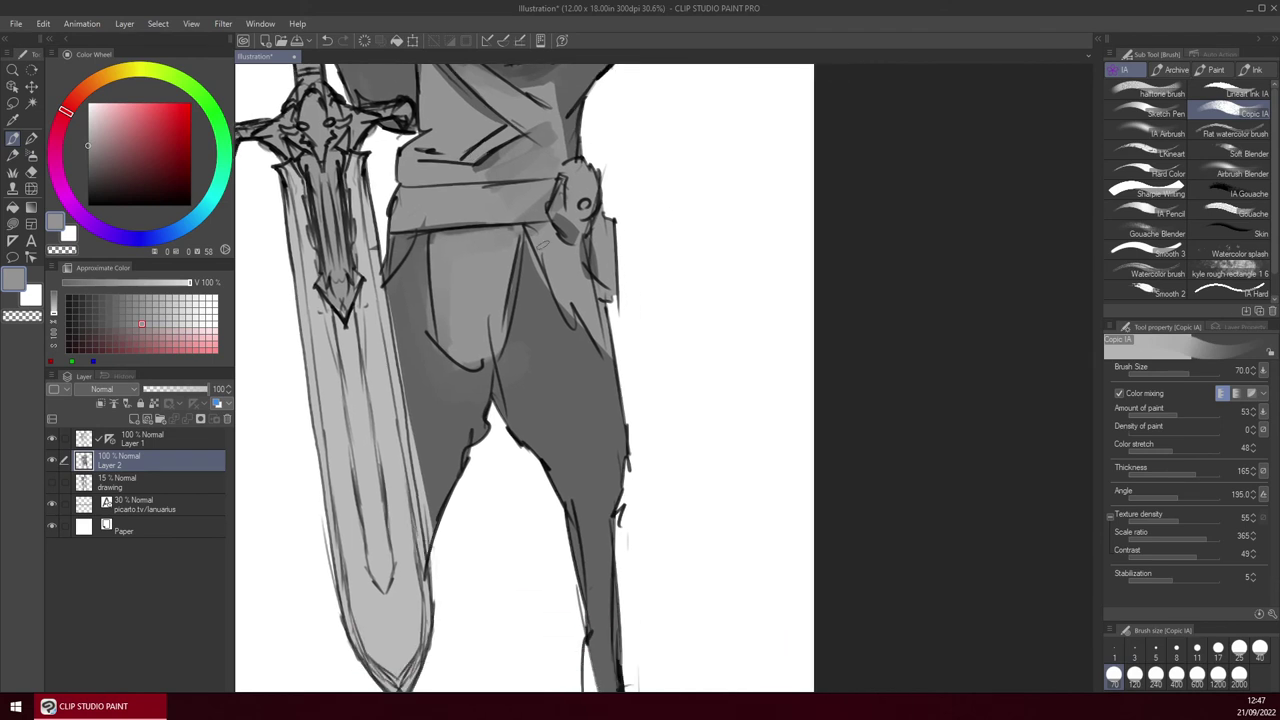
pyautogui.moveTo(562, 298); pyautogui.dragTo(601, 350)
pyautogui.keyDown('alt'); pyautogui.click(580, 358); pyautogui.keyUp('alt')
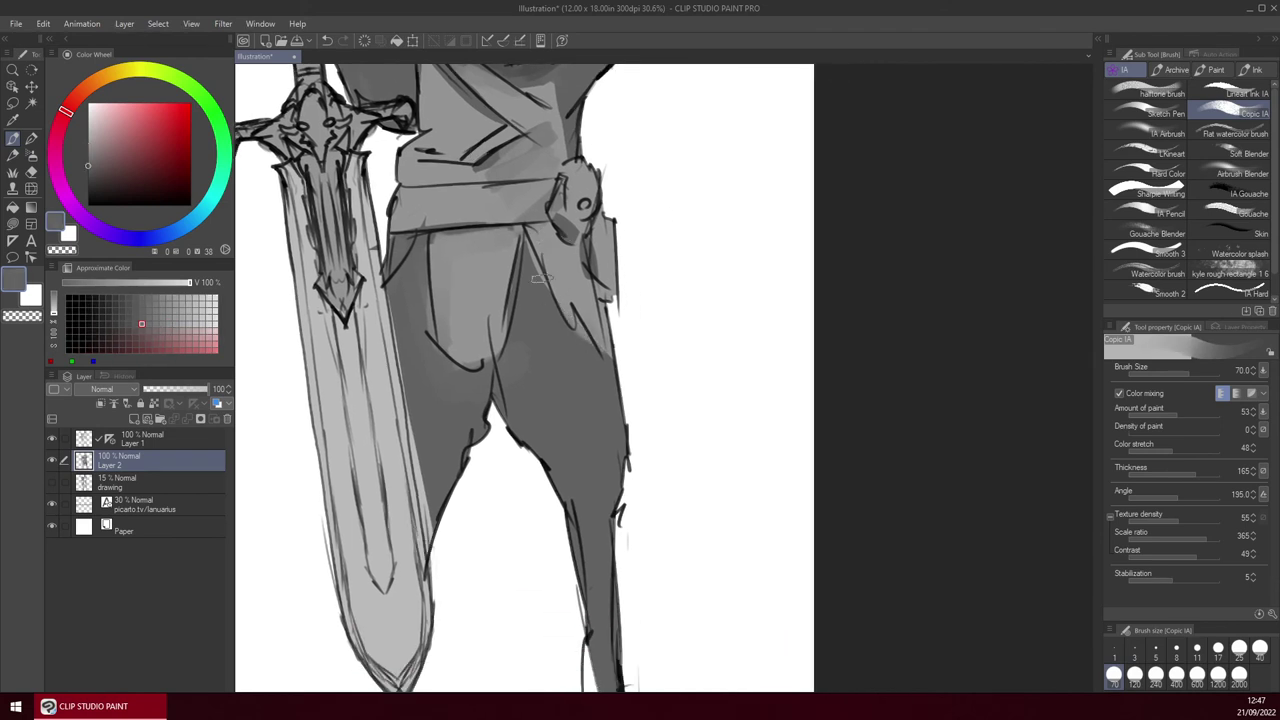
pyautogui.moveTo(528, 251)
pyautogui.mouseDown()
pyautogui.moveTo(584, 355)
pyautogui.moveTo(534, 285)
pyautogui.moveTo(576, 328)
pyautogui.mouseUp()
pyautogui.press('[')
pyautogui.moveTo(682, 285); pyautogui.dragTo(676, 342)
pyautogui.keyDown('alt'); pyautogui.click(597, 300); pyautogui.keyUp('alt')
pyautogui.moveTo(591, 299); pyautogui.dragTo(597, 336)
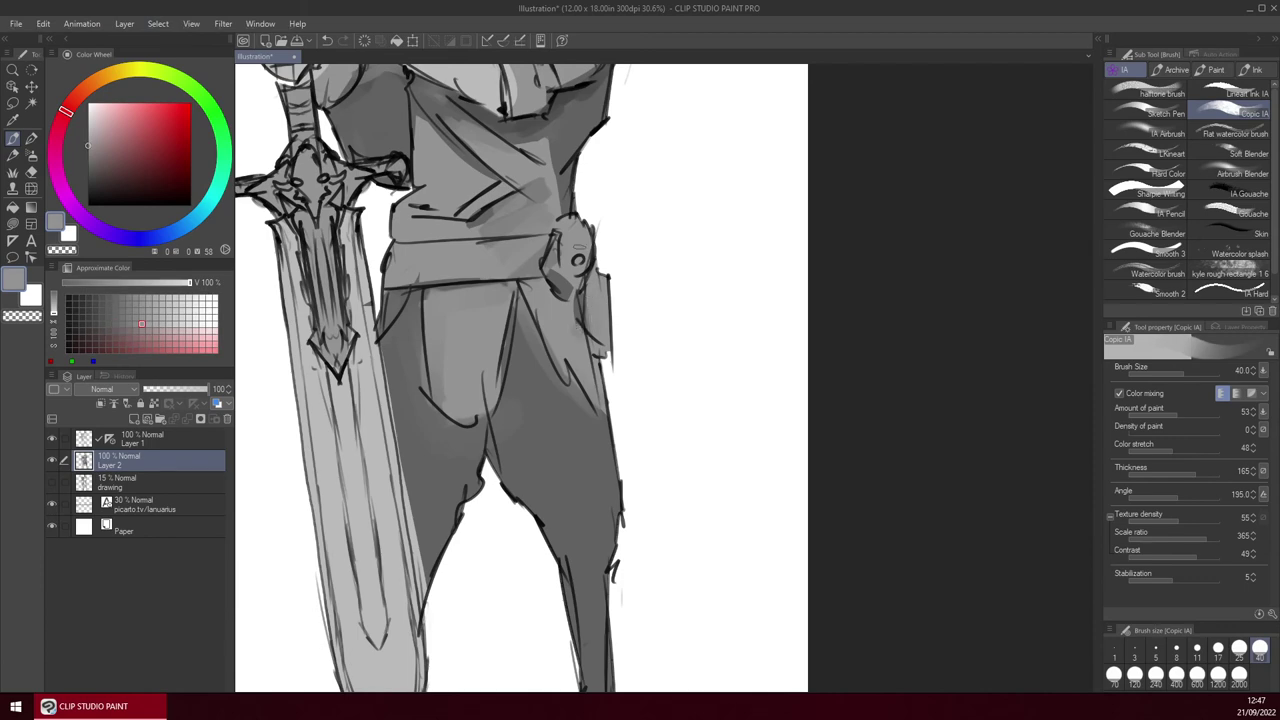
# Darken the eye sockets and brow area of the face with sampled greys.
pyautogui.moveTo(565, 218); pyautogui.dragTo(619, 446)
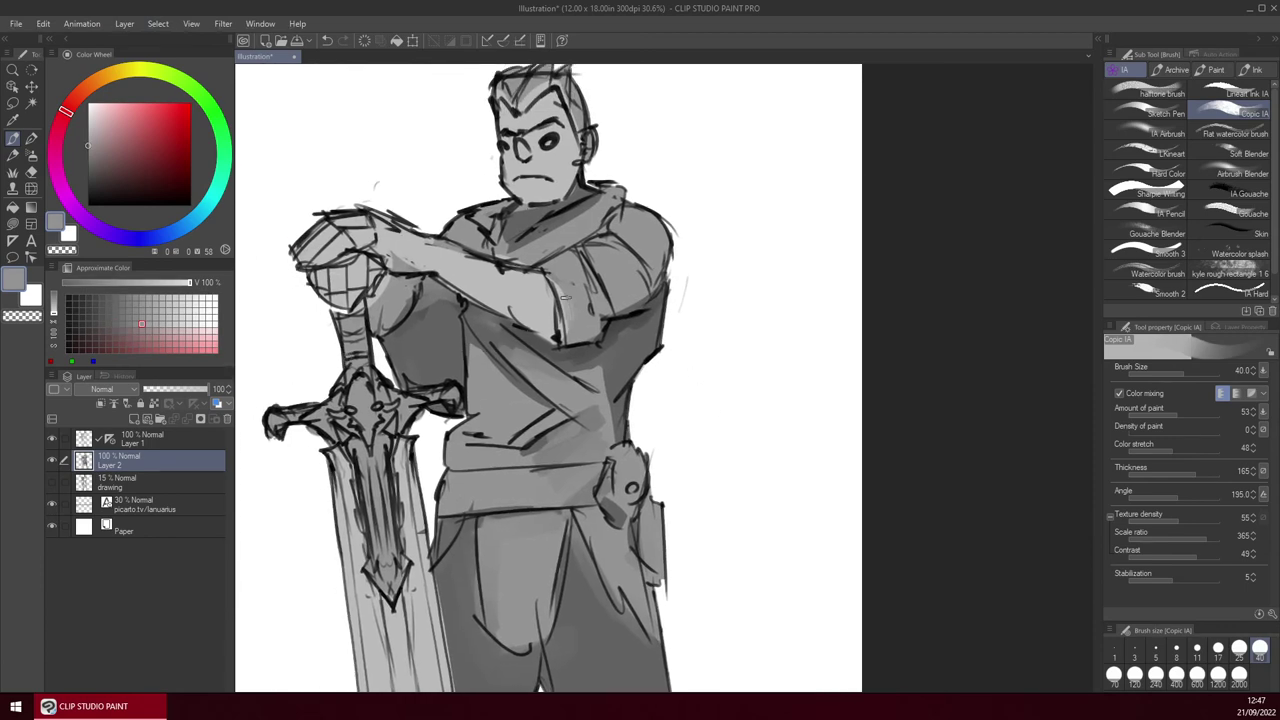
pyautogui.scroll(-3, 632, 286)
pyautogui.scroll(3, 580, 161)
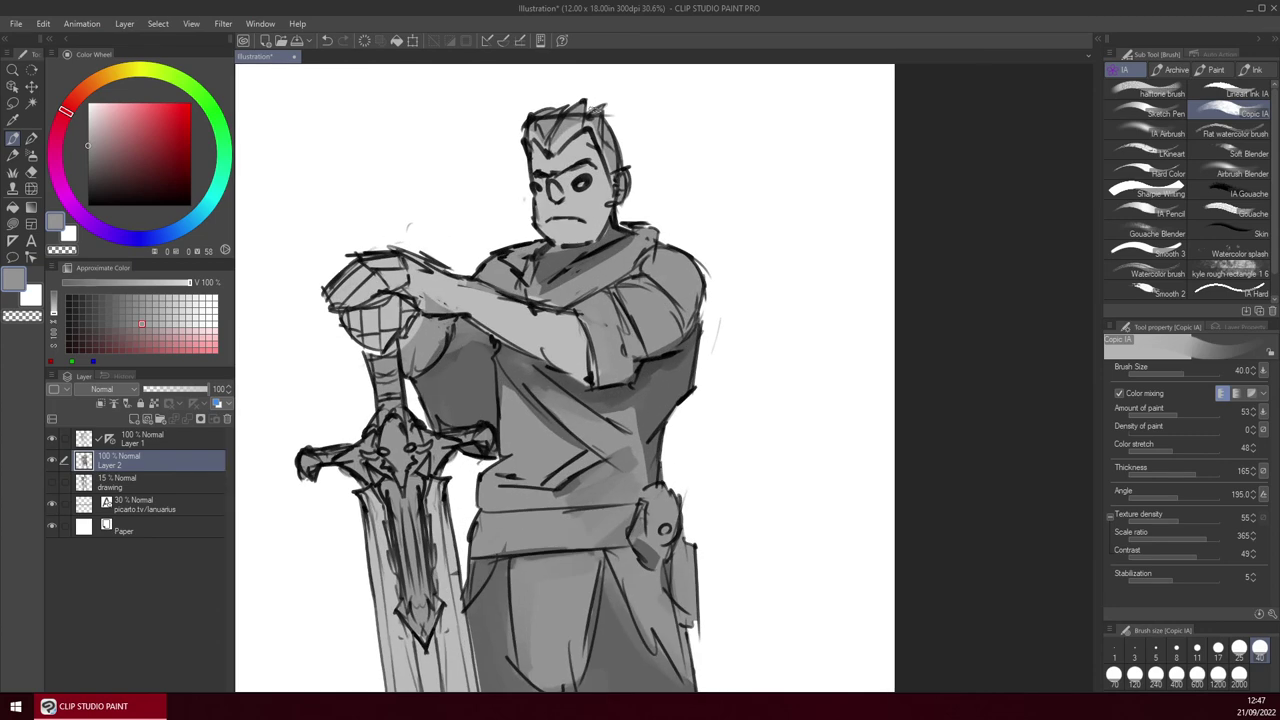
pyautogui.moveTo(557, 144)
pyautogui.mouseDown()
pyautogui.moveTo(577, 122)
pyautogui.moveTo(612, 177)
pyautogui.mouseUp()
pyautogui.moveTo(644, 225); pyautogui.dragTo(628, 193)
pyautogui.moveTo(585, 142)
pyautogui.mouseDown()
pyautogui.moveTo(555, 154)
pyautogui.moveTo(578, 156)
pyautogui.mouseUp()
pyautogui.hotkey('ctrl', 'z')
pyautogui.keyDown('alt'); pyautogui.click(578, 224); pyautogui.keyUp('alt')
pyautogui.moveTo(512, 151); pyautogui.dragTo(534, 158)
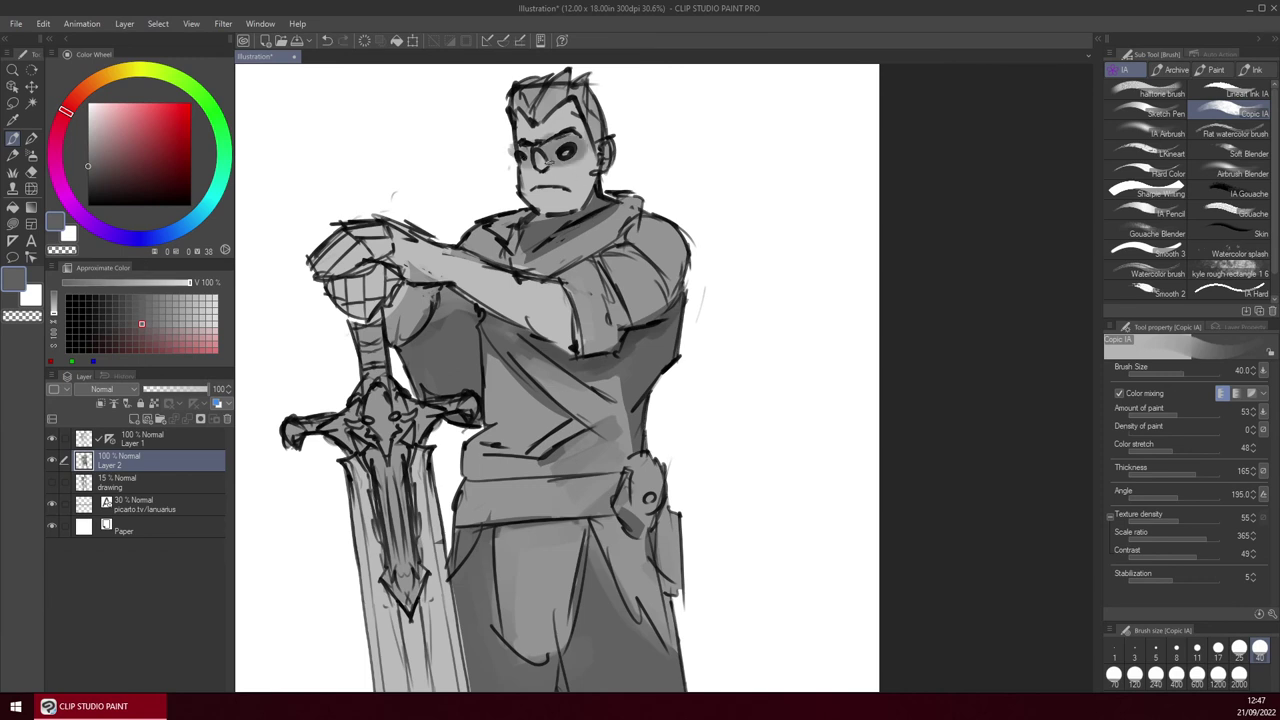
# Shade the cheek and jaw with greys sampled from the face, using brush sizes 25 and 40.
pyautogui.keyDown('alt'); pyautogui.click(544, 158); pyautogui.keyUp('alt')
pyautogui.press('[')
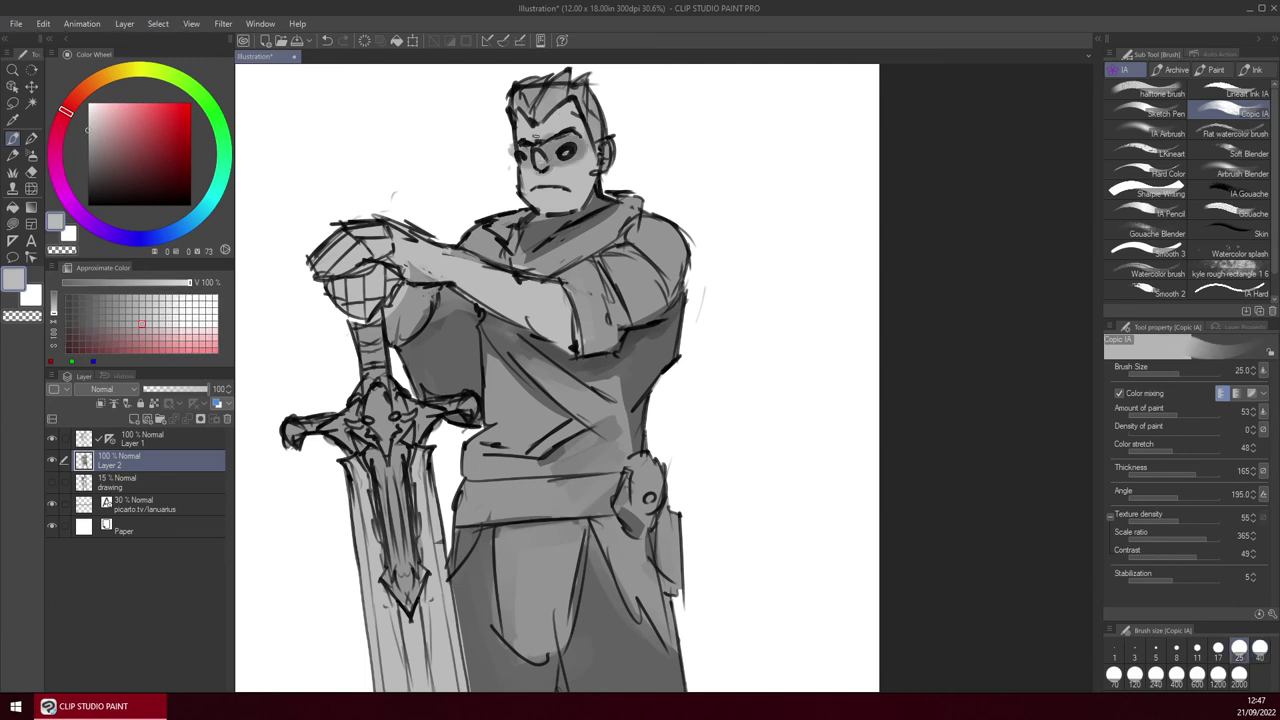
pyautogui.keyDown('alt'); pyautogui.click(590, 147); pyautogui.keyUp('alt')
pyautogui.moveTo(590, 179)
pyautogui.mouseDown()
pyautogui.moveTo(568, 196)
pyautogui.moveTo(588, 184)
pyautogui.moveTo(576, 210)
pyautogui.mouseUp()
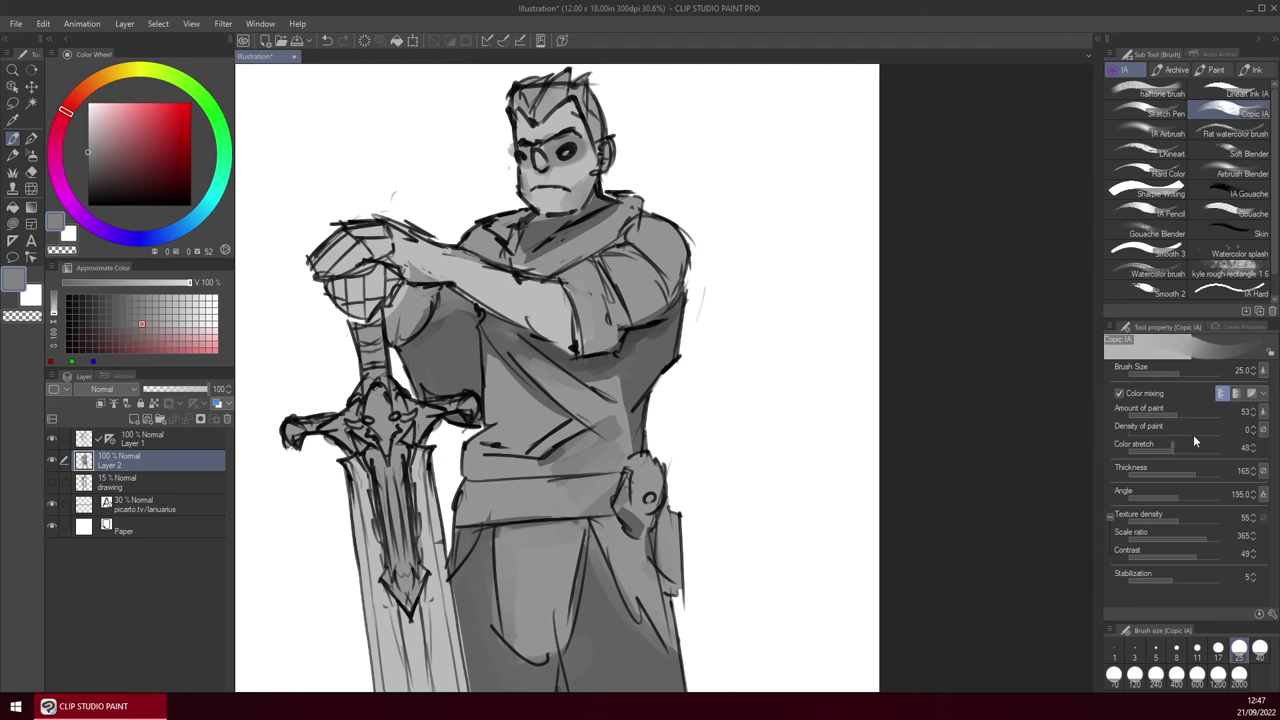
pyautogui.scroll(1, 579, 184)
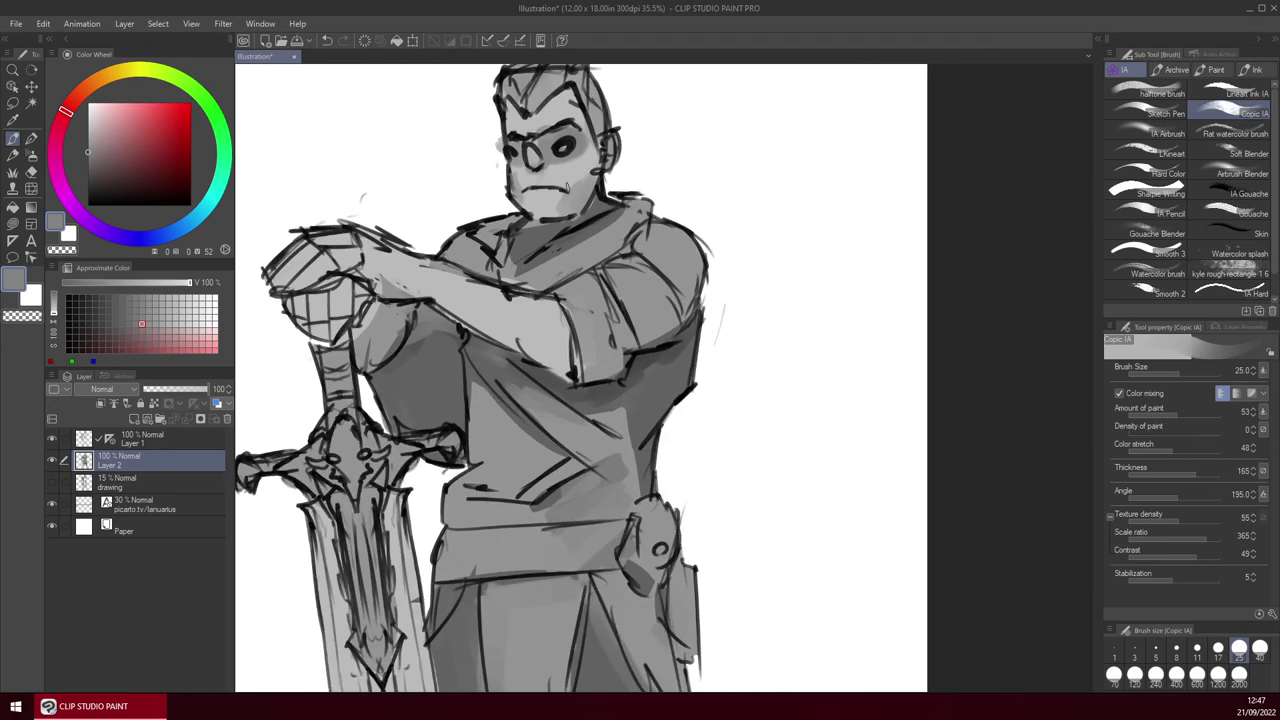
pyautogui.keyDown('alt'); pyautogui.click(572, 182); pyautogui.keyUp('alt')
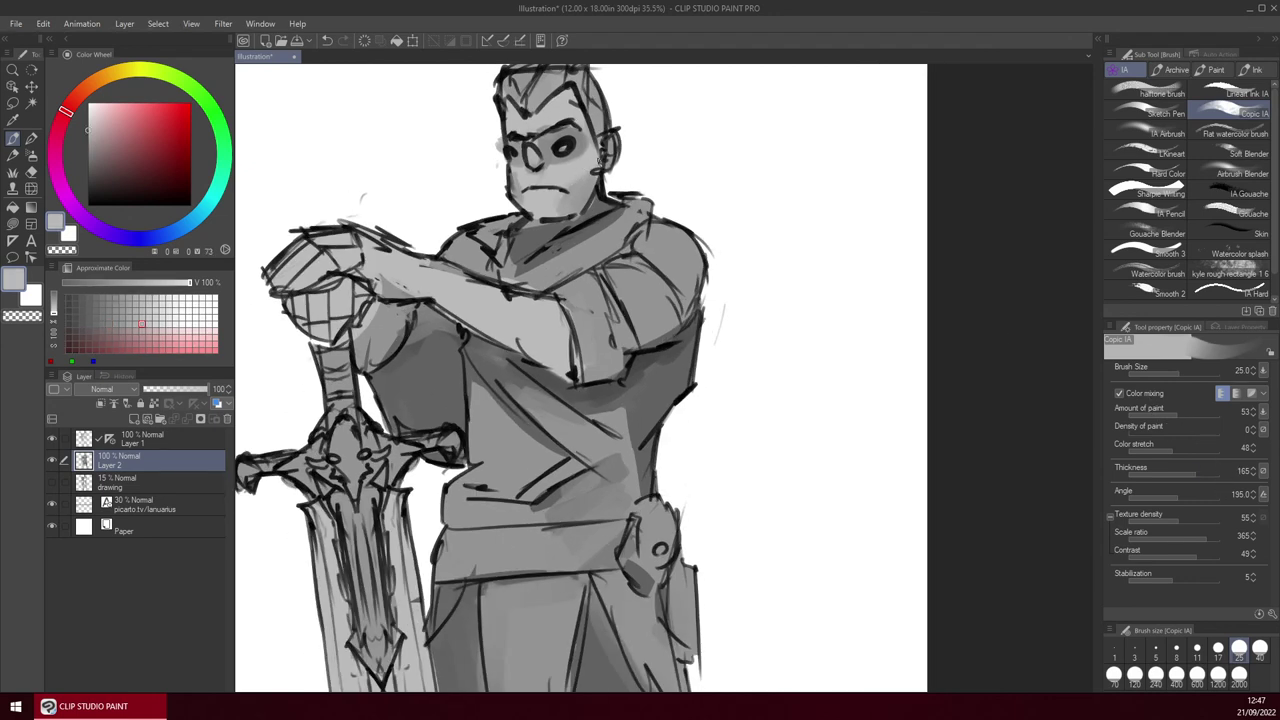
pyautogui.press(']')
pyautogui.keyDown('alt'); pyautogui.click(586, 154); pyautogui.keyUp('alt')
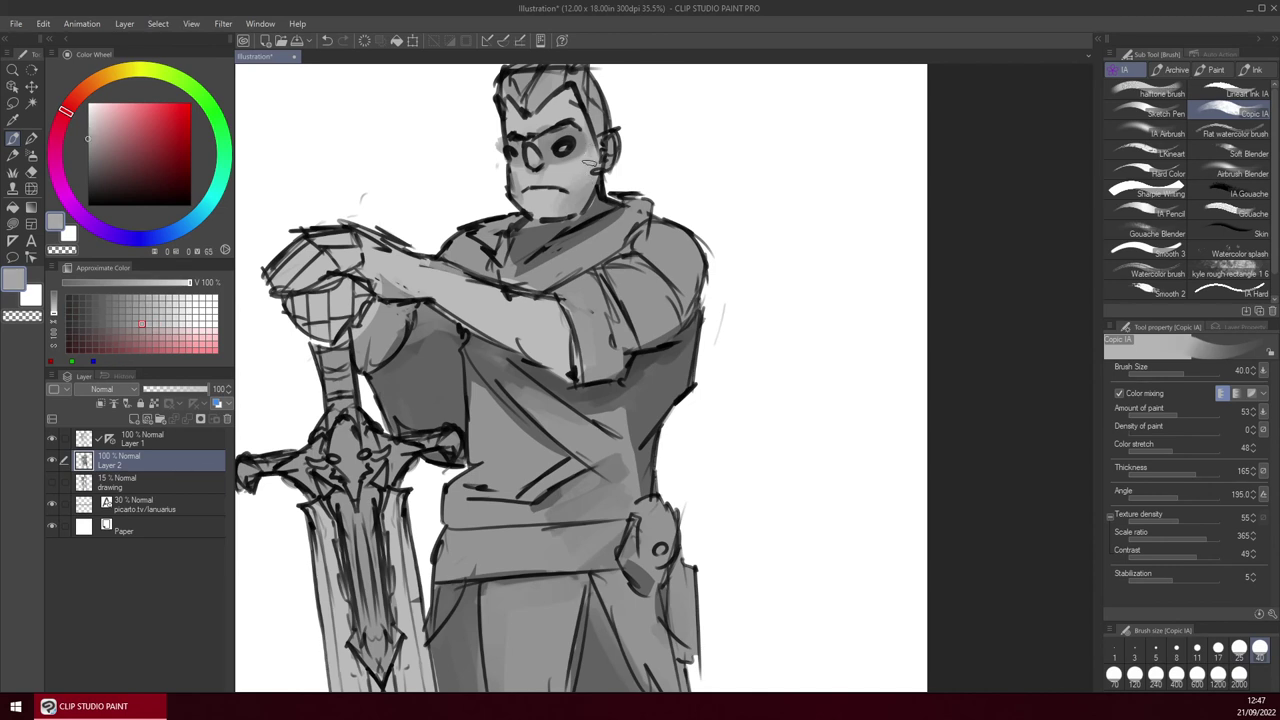
pyautogui.keyDown('alt'); pyautogui.click(582, 158); pyautogui.keyUp('alt')
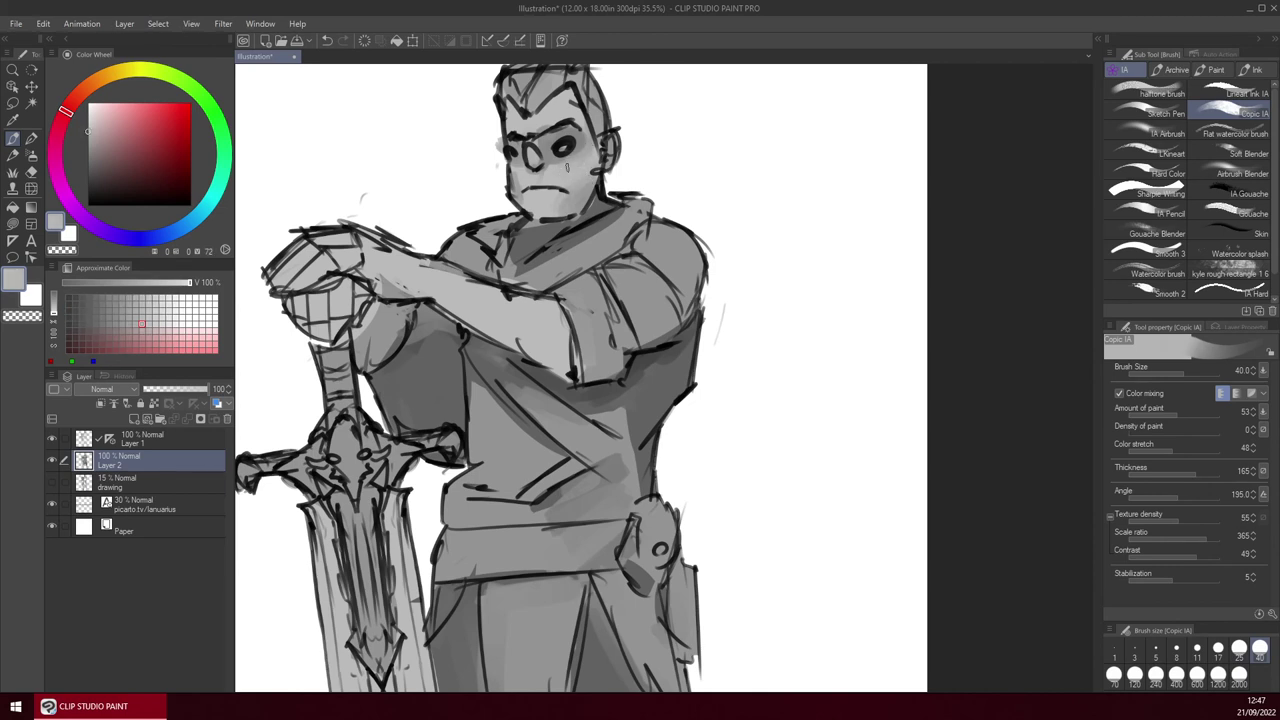
pyautogui.moveTo(883, 332); pyautogui.dragTo(871, 335)
# Switch to the Soft Blender brush and paint dark shadows on the near sleeve and cuff at size 70.
pyautogui.click(1230, 153)
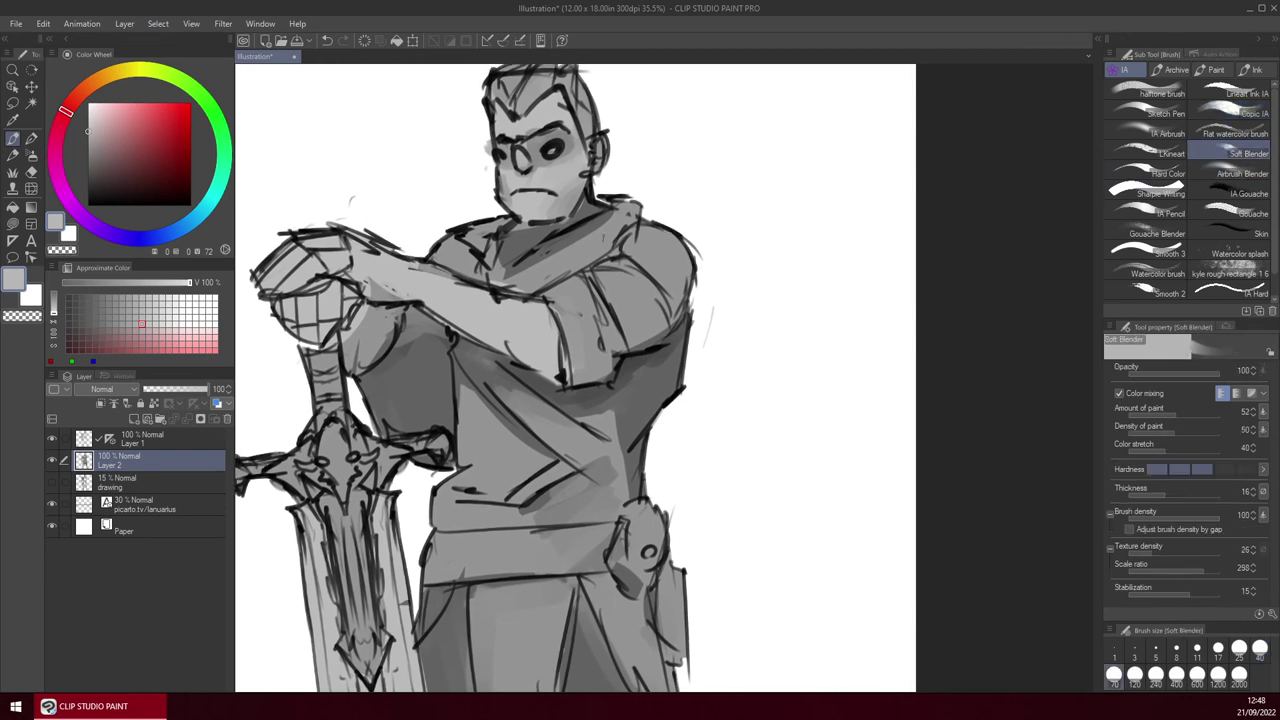
pyautogui.click(1259, 648)
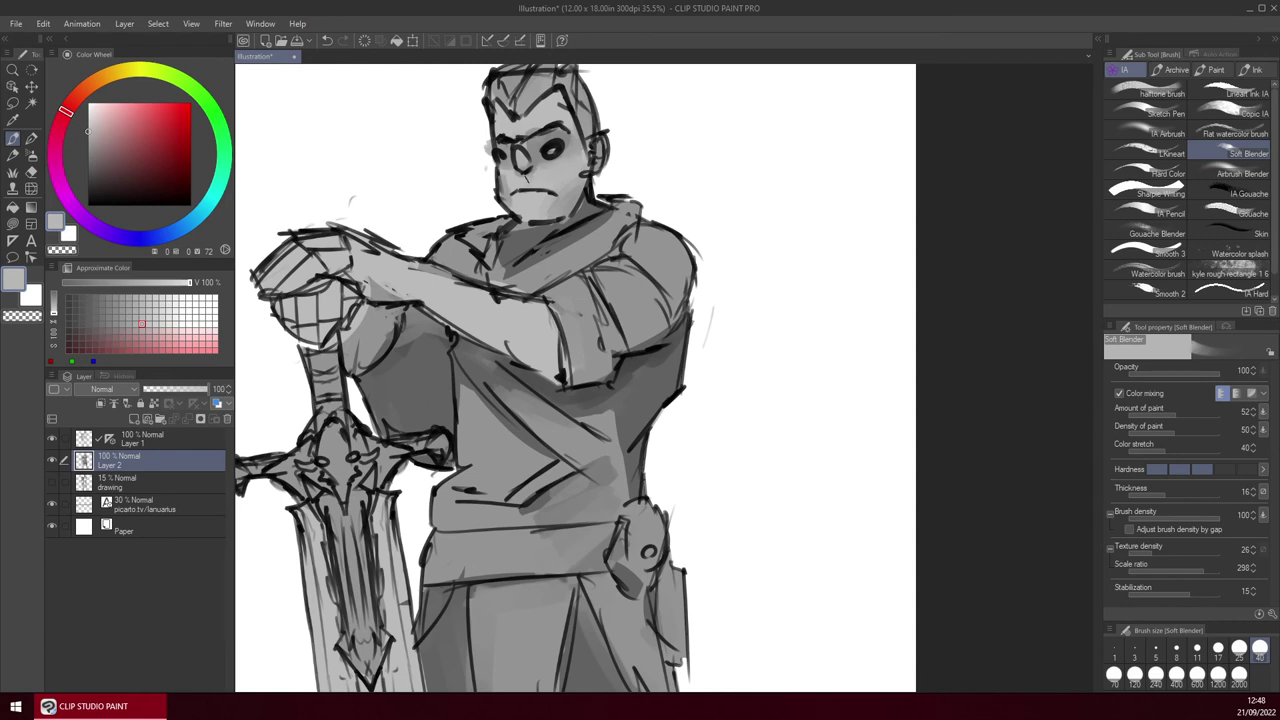
pyautogui.moveTo(679, 212); pyautogui.dragTo(671, 127)
pyautogui.moveTo(628, 208); pyautogui.dragTo(654, 283)
pyautogui.keyDown('alt'); pyautogui.click(580, 368); pyautogui.keyUp('alt')
pyautogui.press(']')
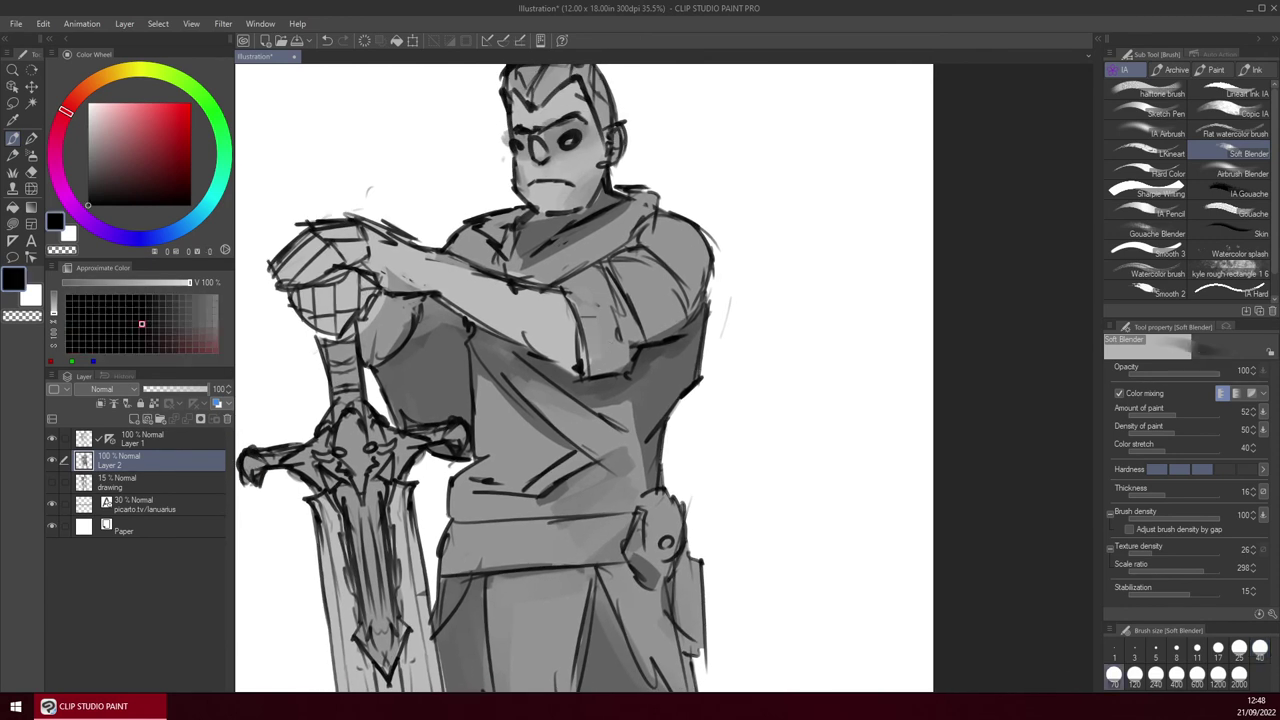
pyautogui.moveTo(590, 320)
pyautogui.mouseDown()
pyautogui.moveTo(596, 370)
pyautogui.moveTo(610, 335)
pyautogui.moveTo(624, 365)
pyautogui.moveTo(634, 338)
pyautogui.moveTo(604, 372)
pyautogui.moveTo(684, 318)
pyautogui.moveTo(660, 306)
pyautogui.moveTo(698, 282)
pyautogui.moveTo(708, 245)
pyautogui.moveTo(692, 305)
pyautogui.moveTo(676, 280)
pyautogui.mouseUp()
pyautogui.scroll(-3, 720, 275)
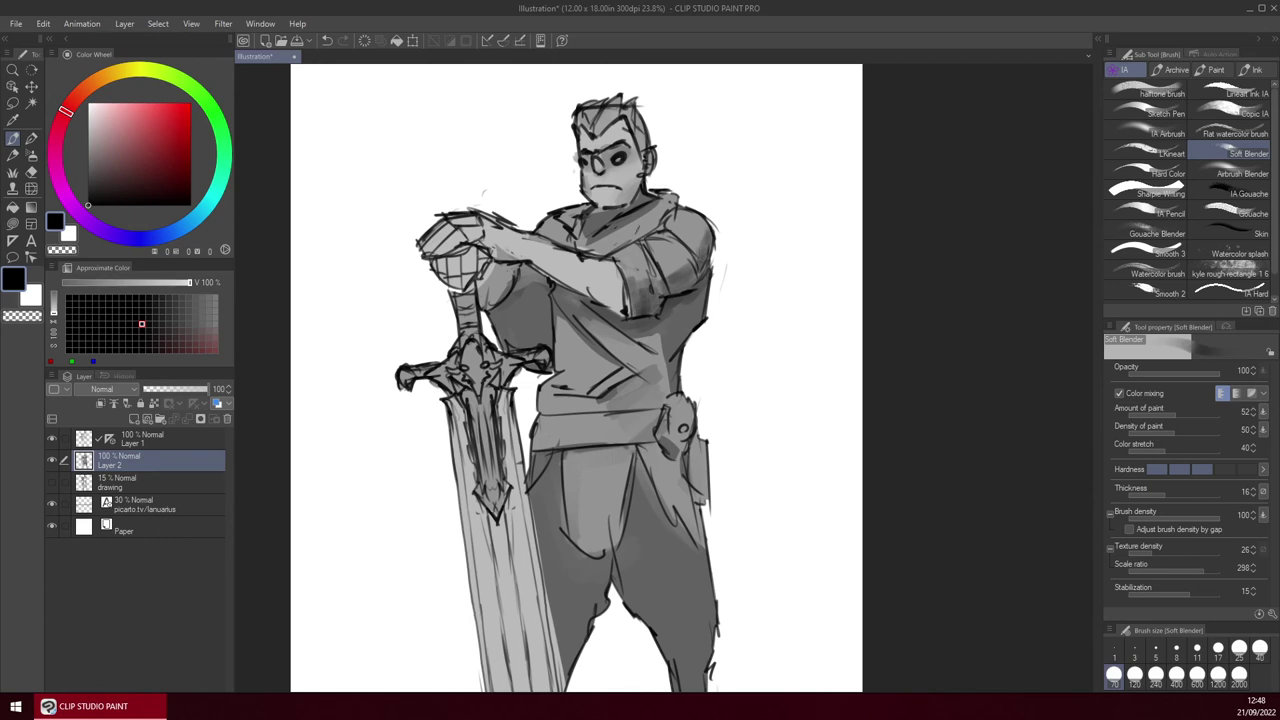
# Soften the near sleeve with a sampled light grey, and shade the forearm's underside and far sleeve with dark grey.
pyautogui.keyDown('alt'); pyautogui.click(588, 268); pyautogui.keyUp('alt')
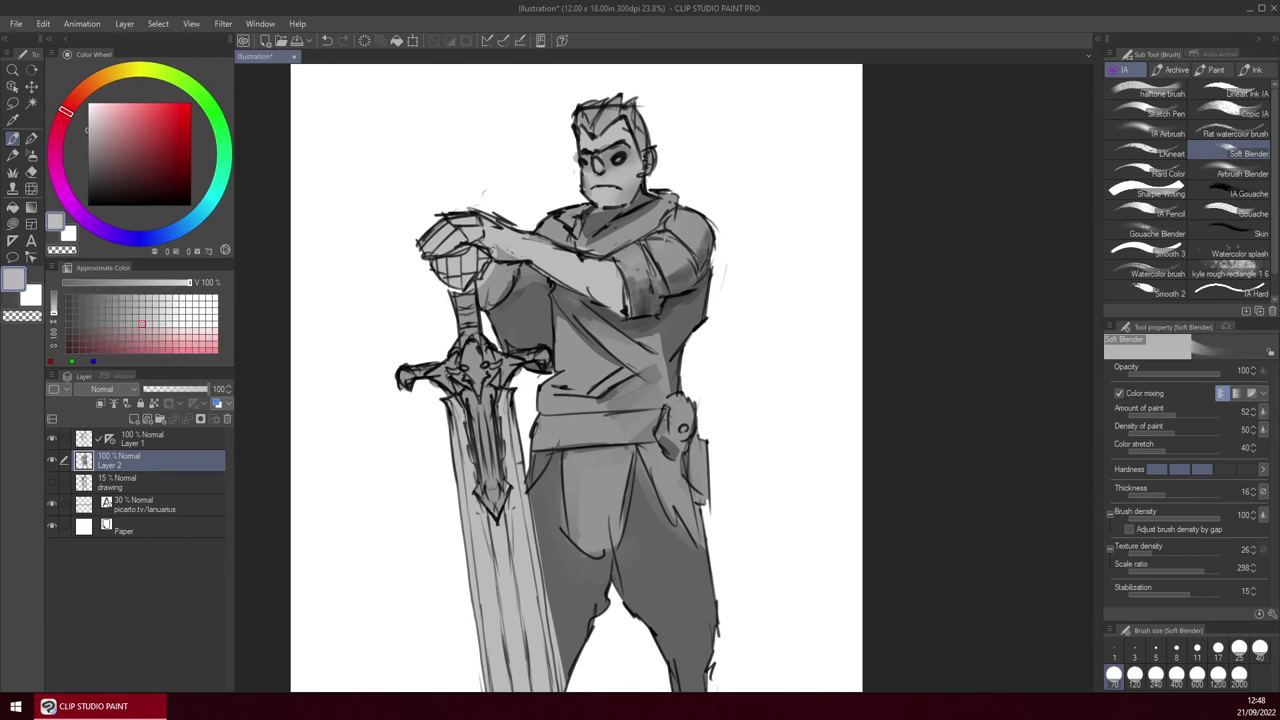
pyautogui.moveTo(658, 228); pyautogui.dragTo(694, 269)
pyautogui.keyDown('alt'); pyautogui.click(522, 300); pyautogui.keyUp('alt')
pyautogui.moveTo(521, 251)
pyautogui.mouseDown()
pyautogui.moveTo(496, 261)
pyautogui.moveTo(488, 243)
pyautogui.moveTo(620, 309)
pyautogui.mouseUp()
pyautogui.moveTo(556, 266); pyautogui.dragTo(614, 294)
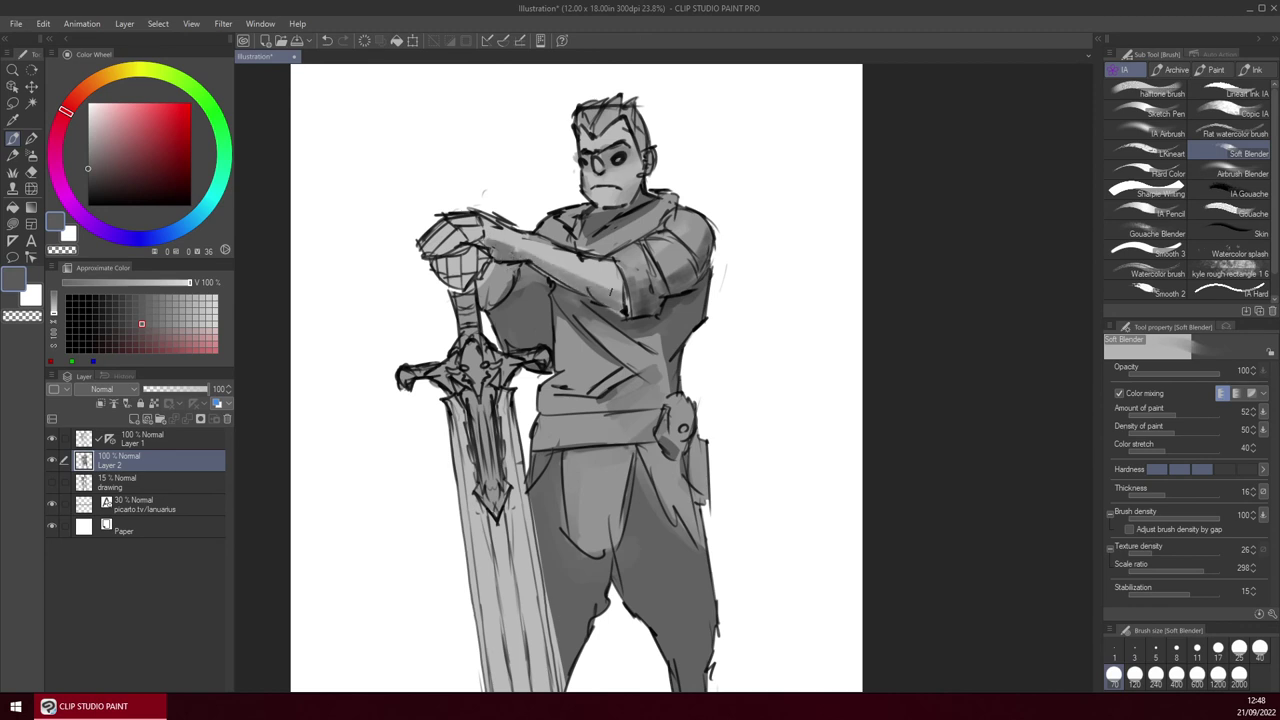
pyautogui.moveTo(487, 290); pyautogui.dragTo(489, 299)
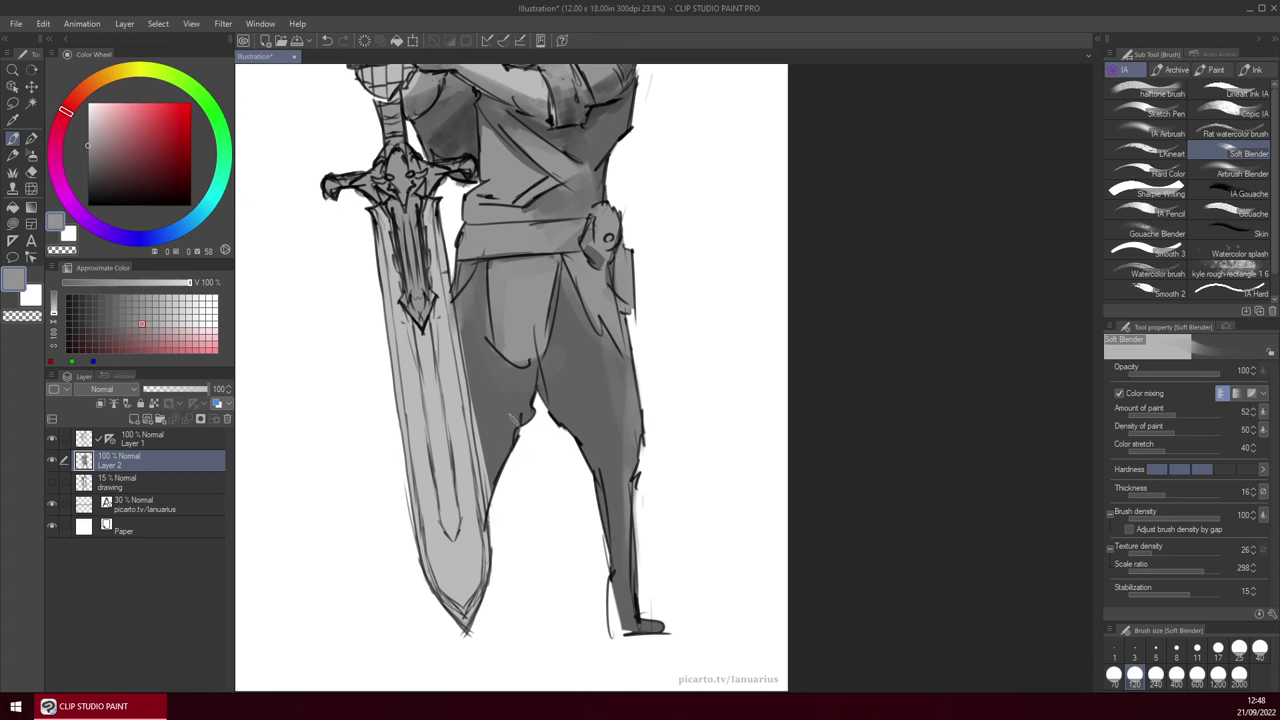
# Blend sampled mid grey over both trouser legs with the Soft Blender at size 70.
pyautogui.press('[')
pyautogui.moveTo(514, 426)
pyautogui.mouseDown()
pyautogui.moveTo(500, 466)
pyautogui.moveTo(536, 390)
pyautogui.mouseUp()
pyautogui.moveTo(581, 449); pyautogui.dragTo(594, 510)
pyautogui.moveTo(663, 534); pyautogui.dragTo(675, 664)
pyautogui.moveTo(667, 412); pyautogui.dragTo(660, 286)
pyautogui.moveTo(628, 478)
pyautogui.mouseDown()
pyautogui.moveTo(608, 542)
pyautogui.moveTo(656, 597)
pyautogui.mouseUp()
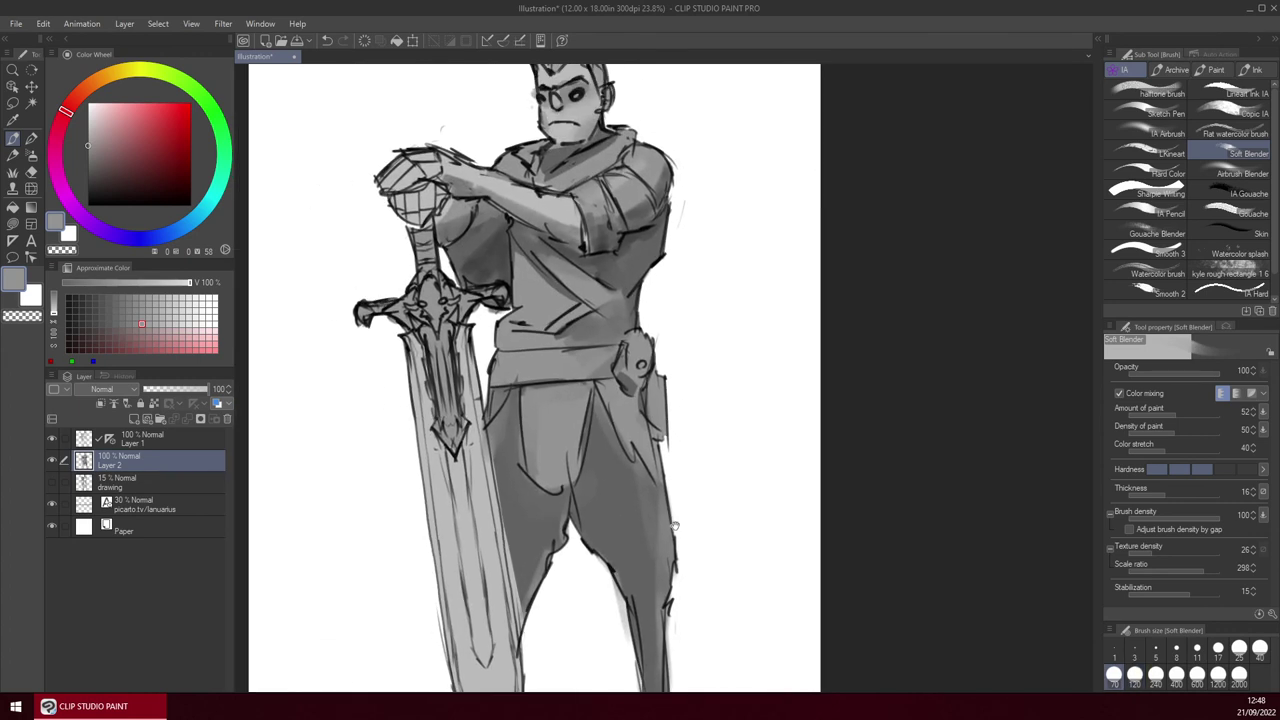
pyautogui.moveTo(682, 416); pyautogui.dragTo(674, 486)
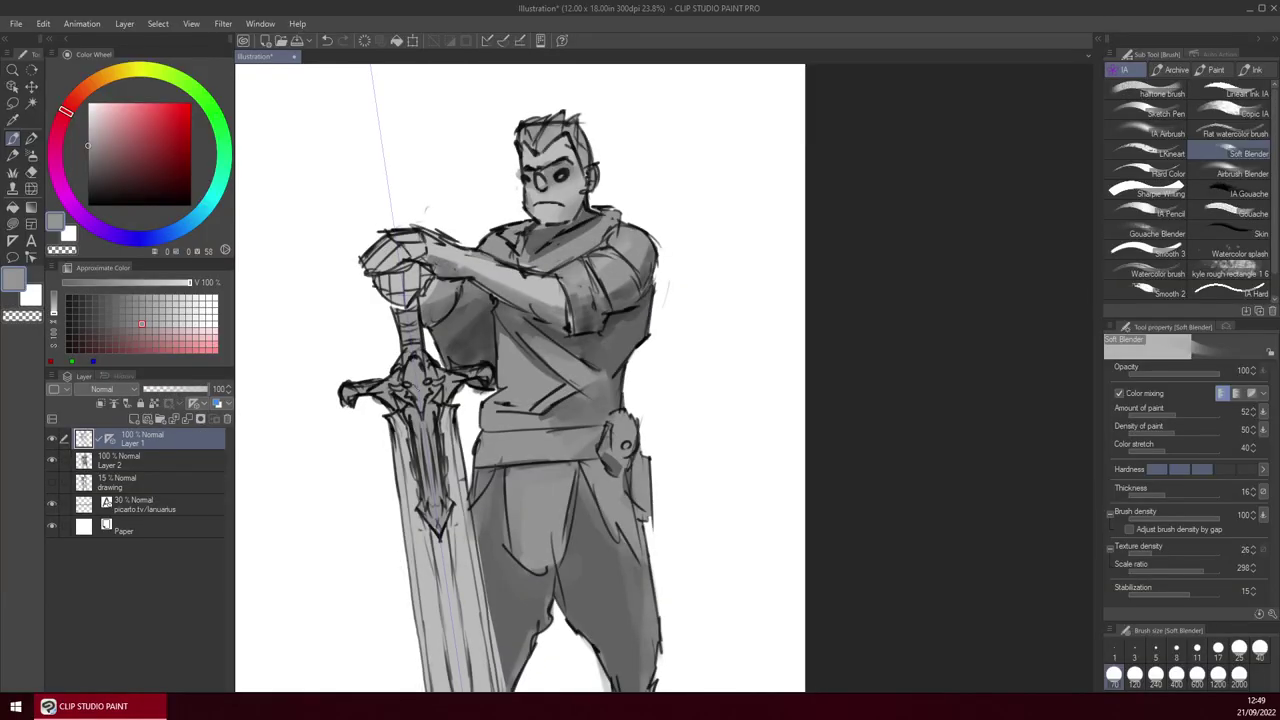
# Lighten the Layer 1 line art to grey by raising the Level Correction black output, and merge it into Layer 2.
pyautogui.hotkey('ctrl', 'l')
pyautogui.moveTo(849, 275); pyautogui.dragTo(933, 273)
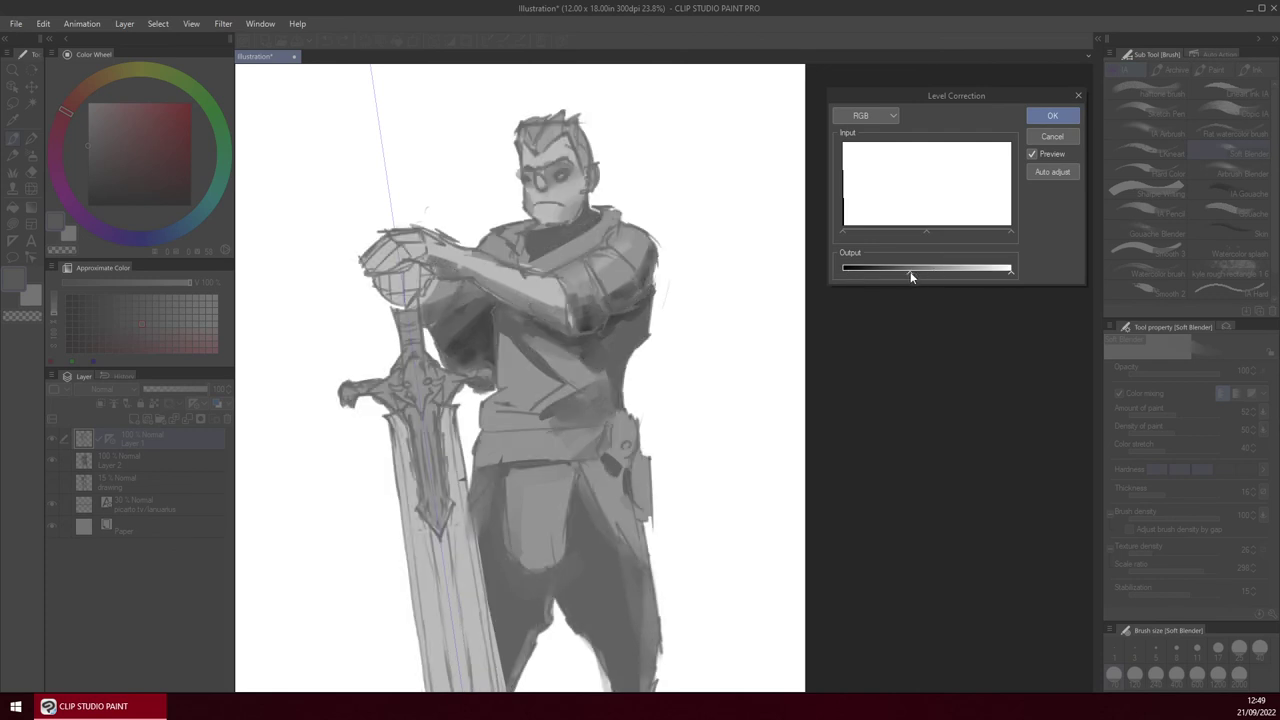
pyautogui.press('Return')
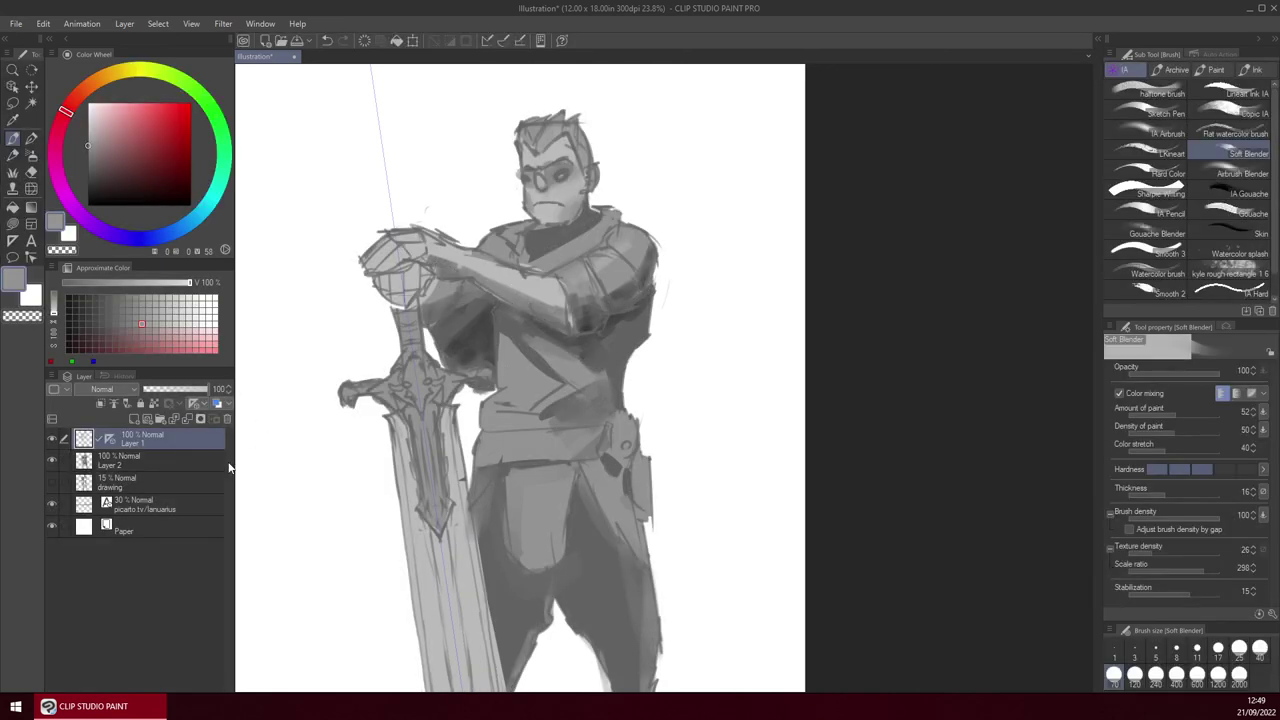
pyautogui.hotkey('ctrl', 'e')
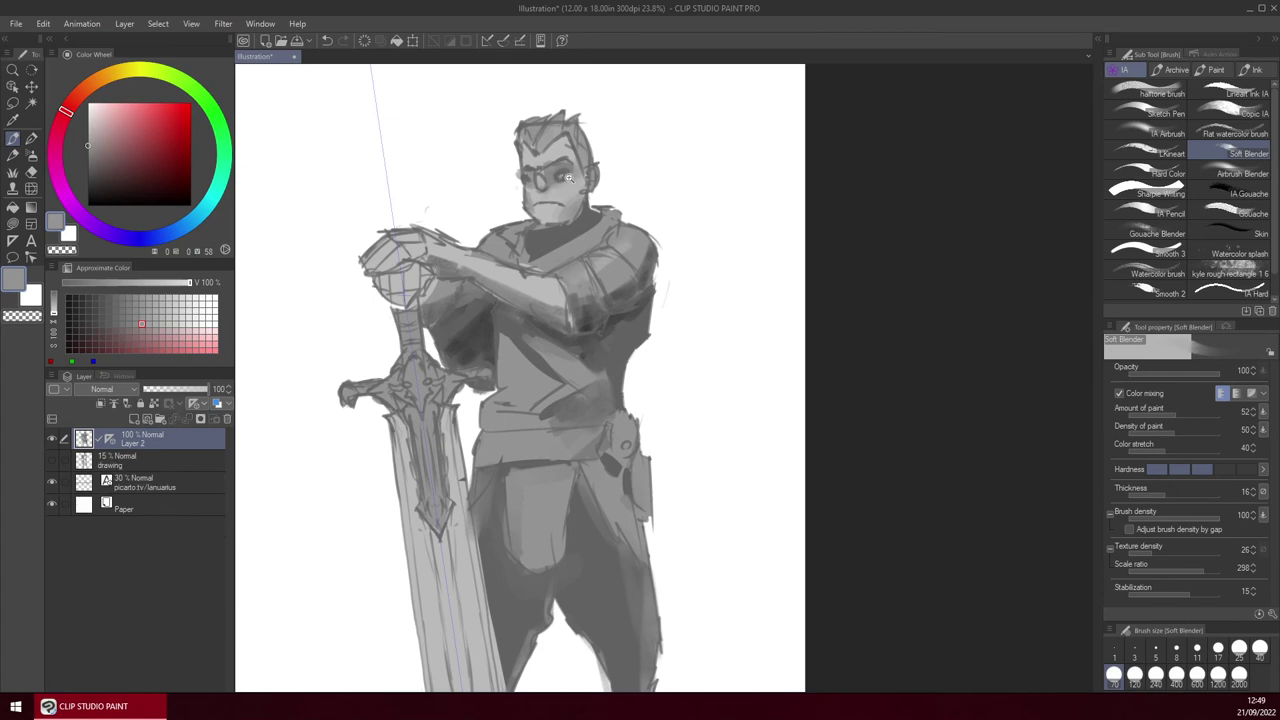
# Set the Soft Blender to size 40 and sample a dark tone at the eye for painting the face.
pyautogui.scroll(3, 565, 178)
pyautogui.moveTo(554, 337); pyautogui.dragTo(574, 391)
pyautogui.press('[')
pyautogui.keyDown('alt'); pyautogui.click(571, 222); pyautogui.keyUp('alt')
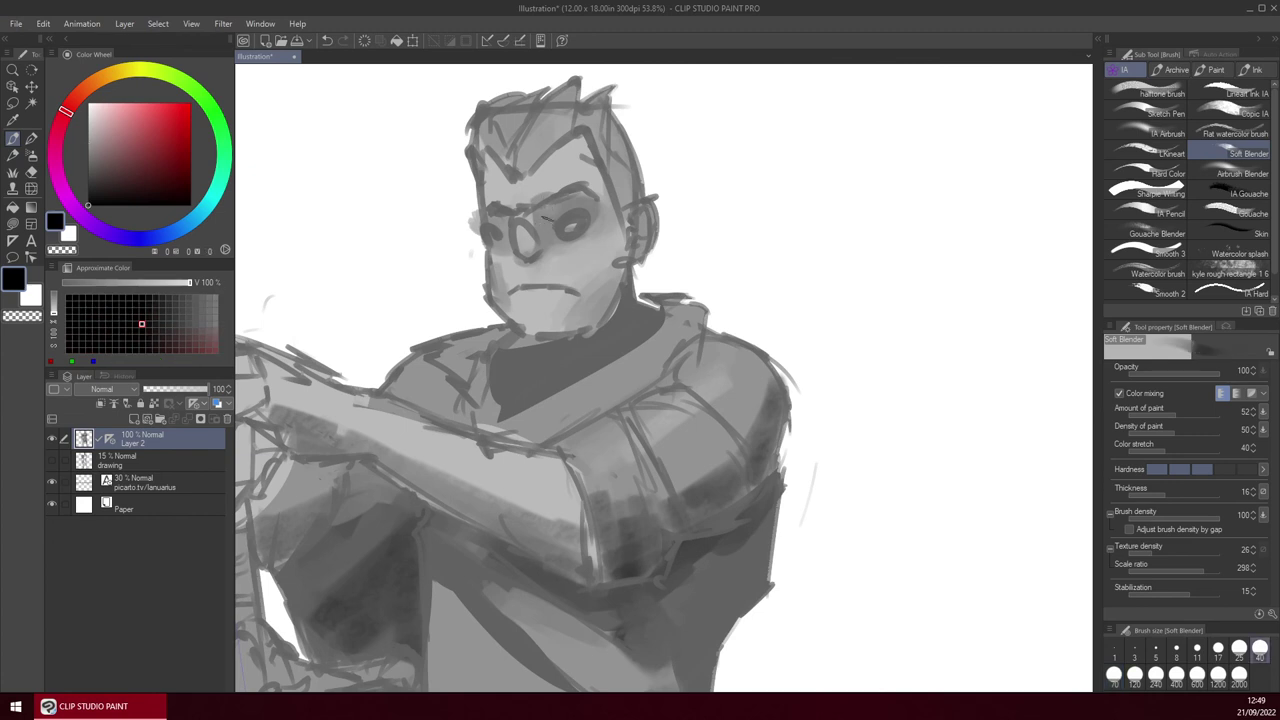